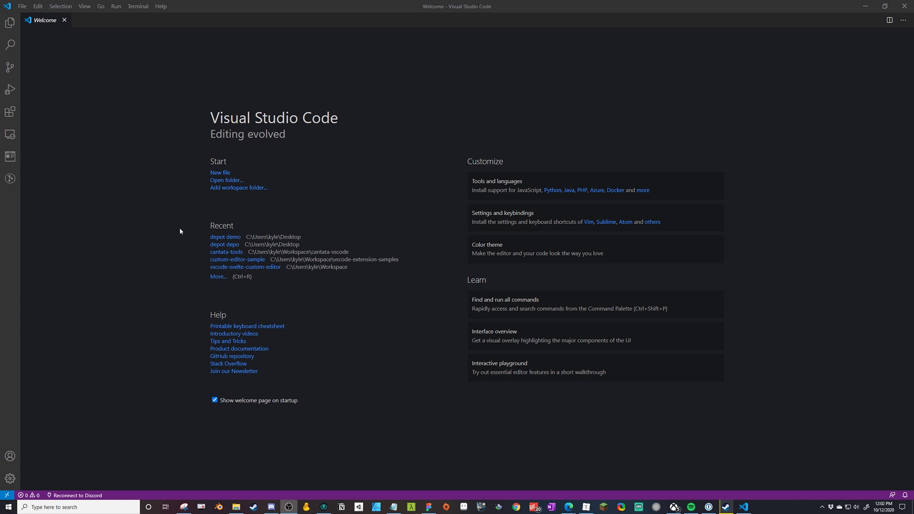
Open the recent "depot demo" folder and install the Depot Data Editor extension from the marketplace.
click(221, 238)
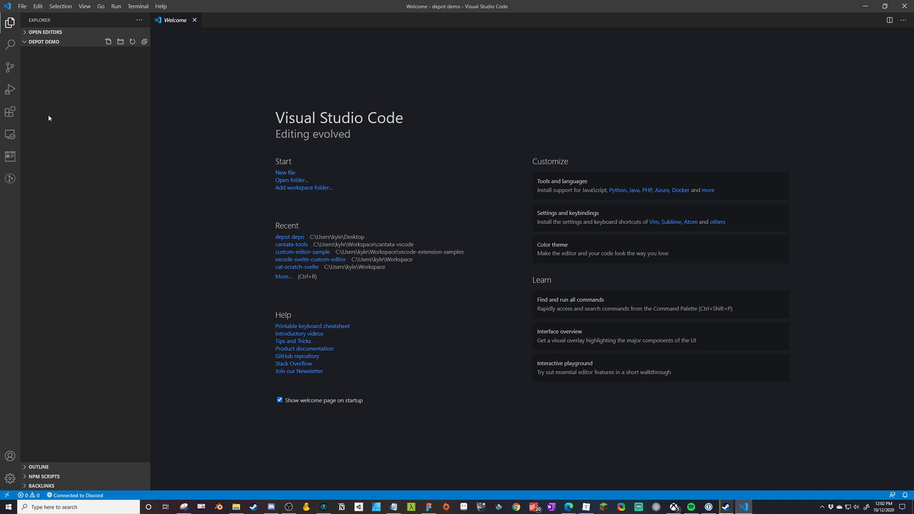
click(10, 113)
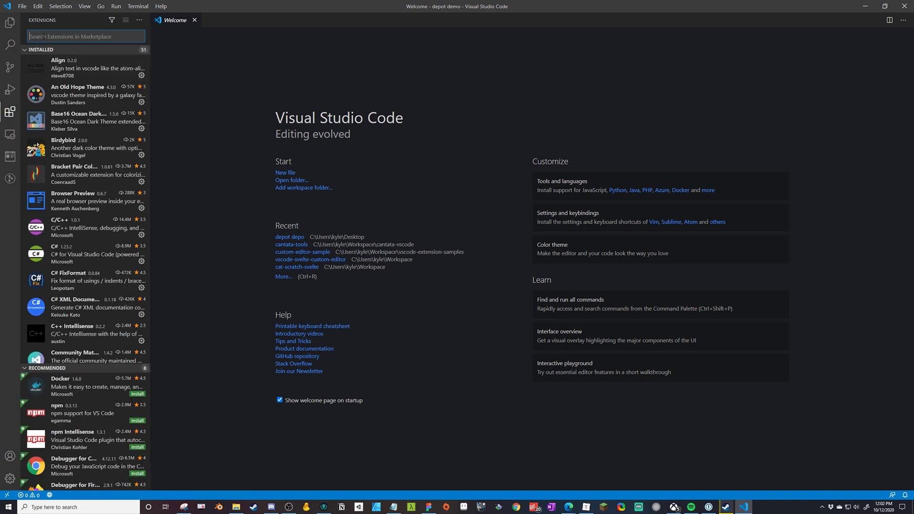
text(Depot)
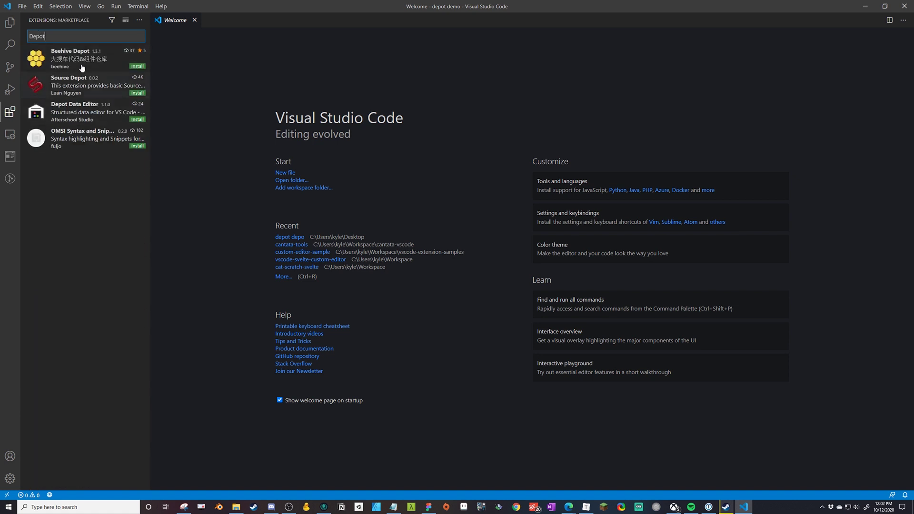
click(137, 120)
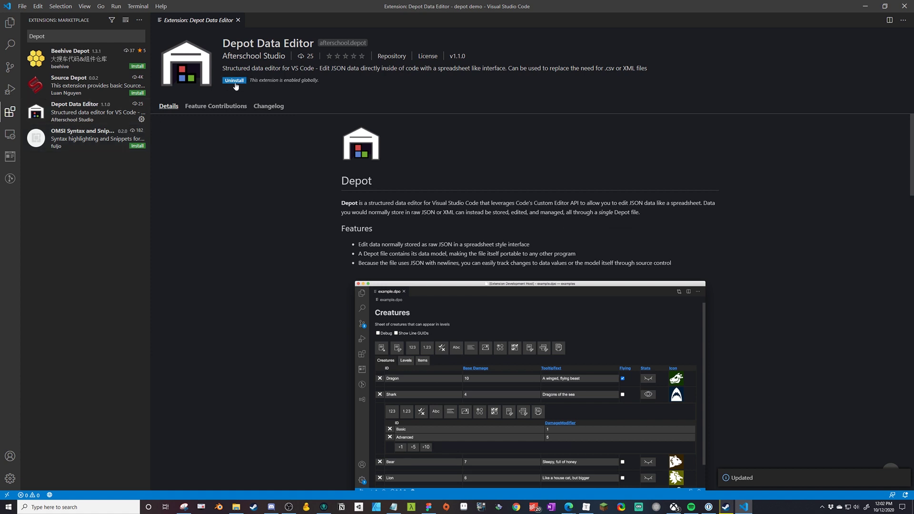
Create a new Depot file named demo.dpo and show it in the folder's file list.
click(9, 22)
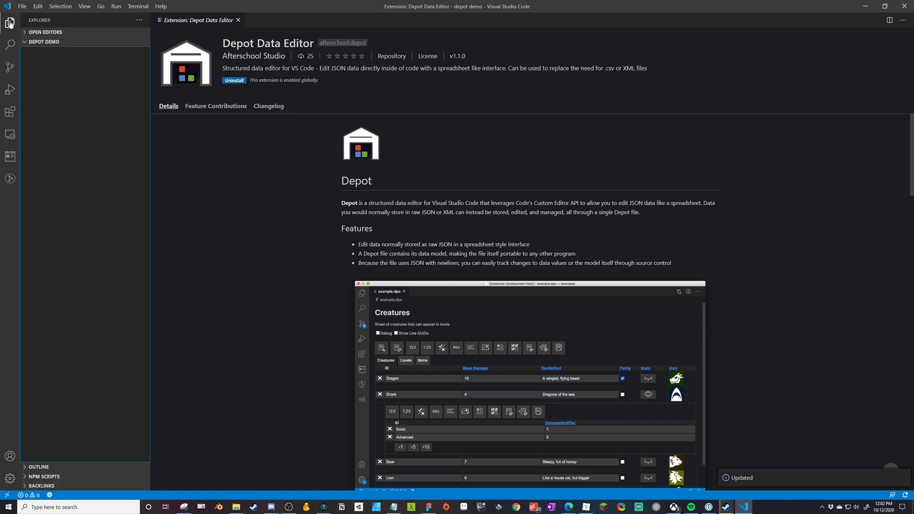
click(10, 112)
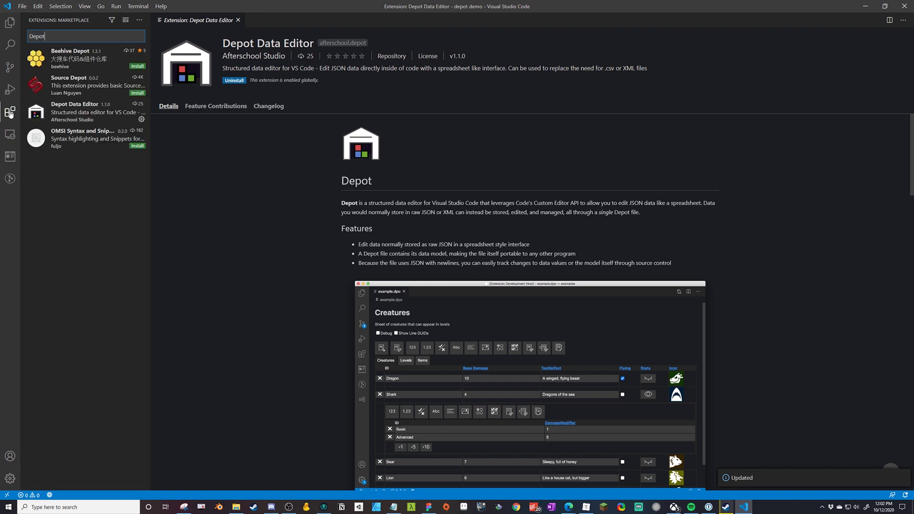
click(257, 181)
key(ctrl+shift+p)
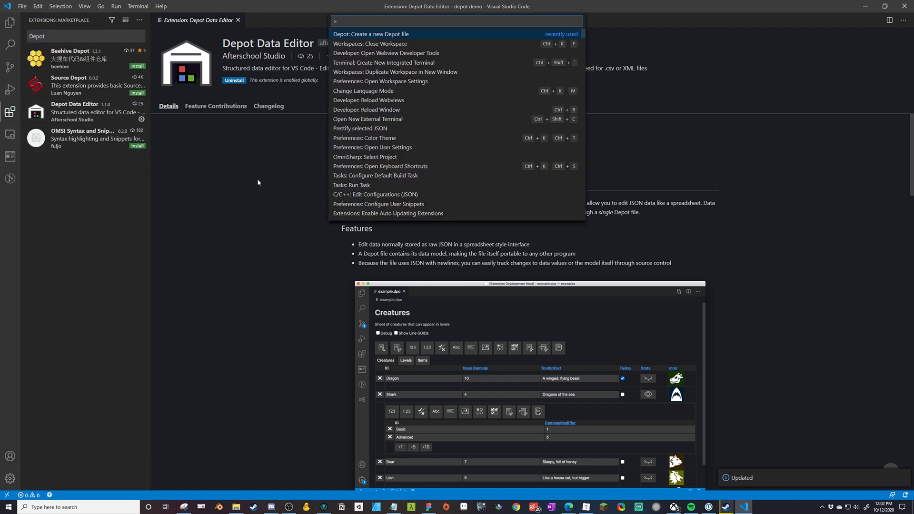
text(depot)
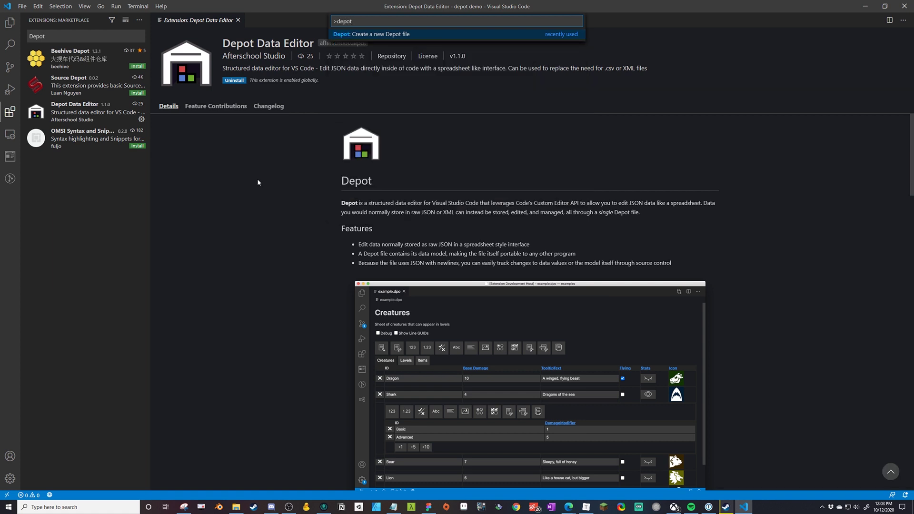
key(Return)
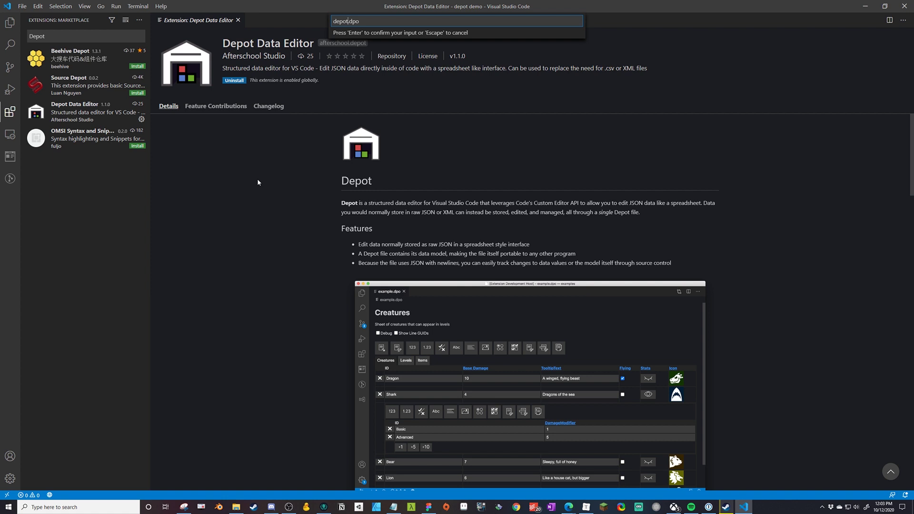
key(shift+Home)
text(demo)
key(Return)
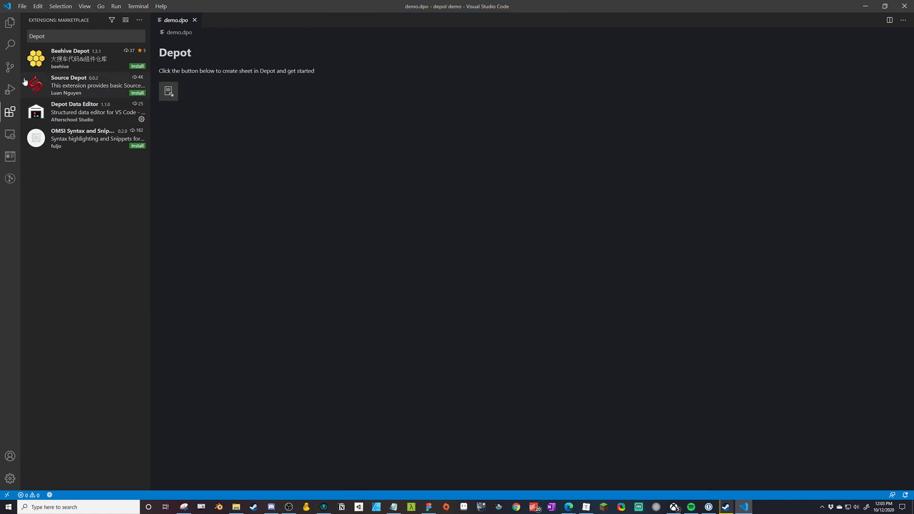
click(10, 22)
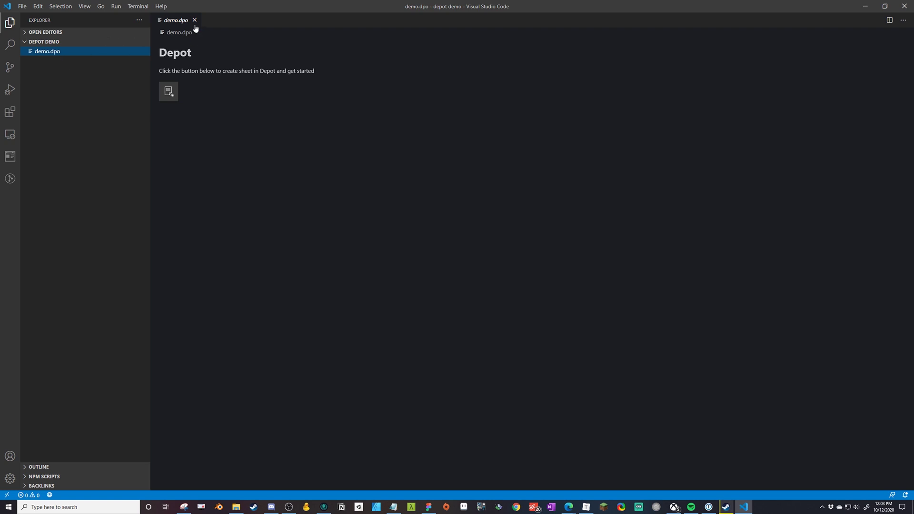
Start a new sheet in demo.dpo and name it "Demo Sheet".
click(168, 94)
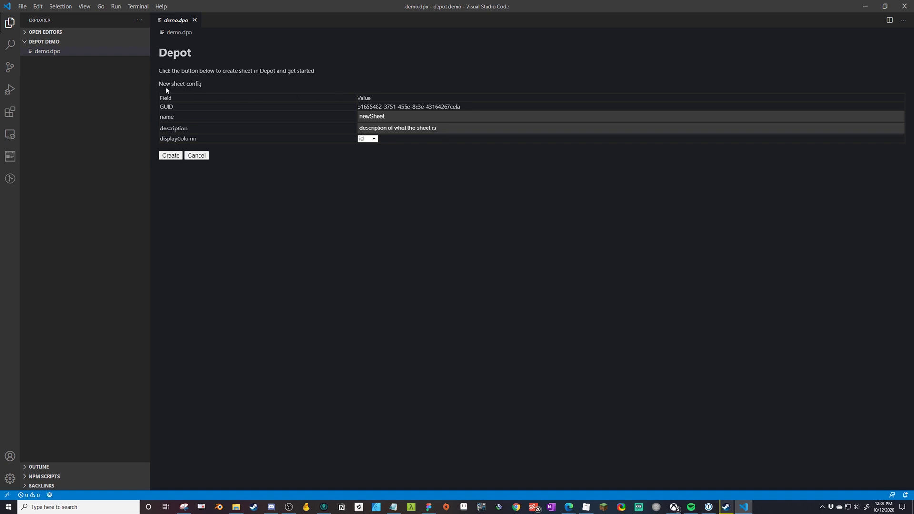
triple_click(200, 87)
click(206, 90)
drag(357, 107, 461, 107)
click(459, 107)
double_click(384, 118)
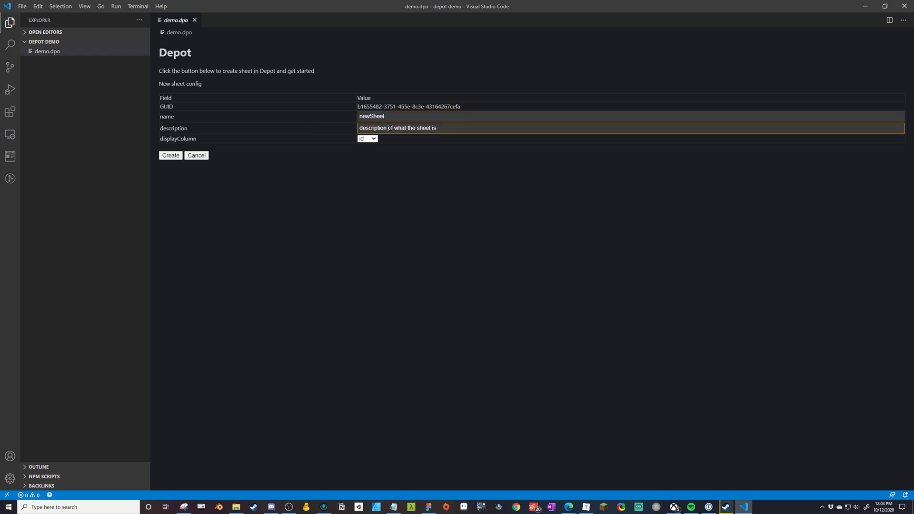
double_click(390, 128)
double_click(378, 117)
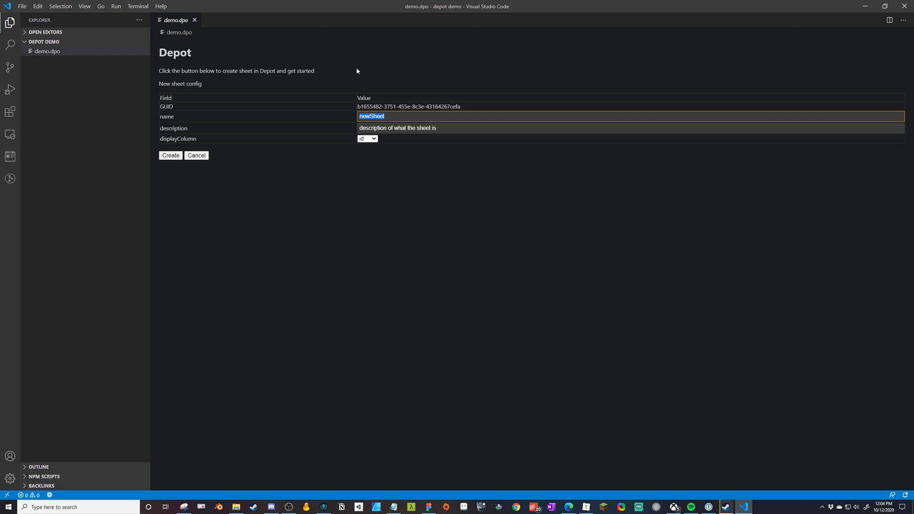
text(Demo)
key(Tab)
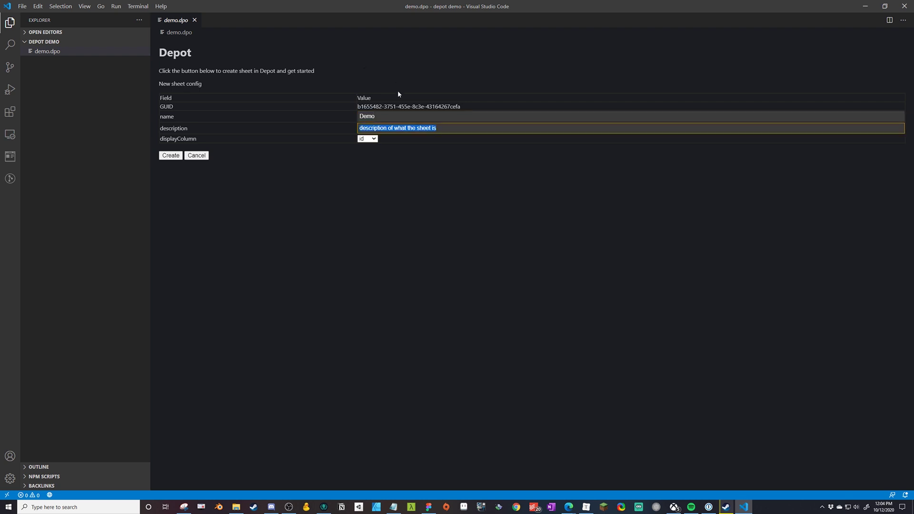
click(394, 116)
text(sheet)
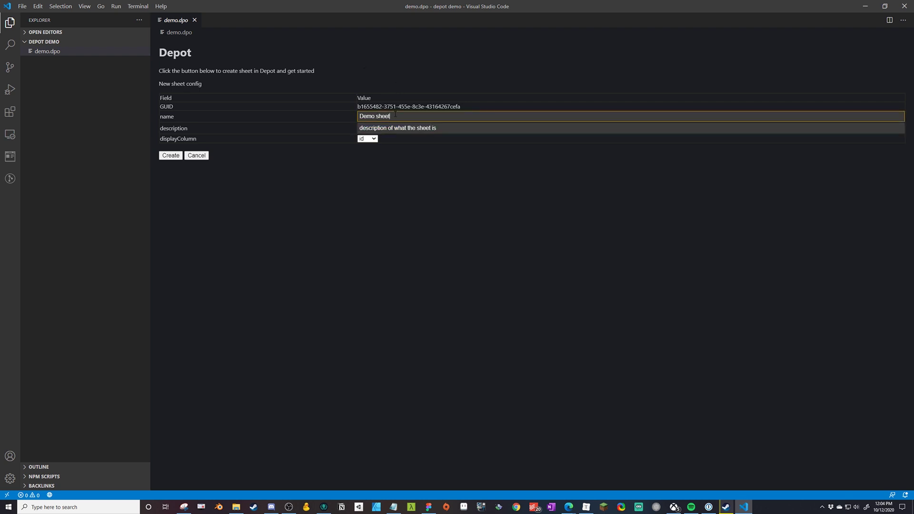
key(Delete)
text(S)
key(Tab)
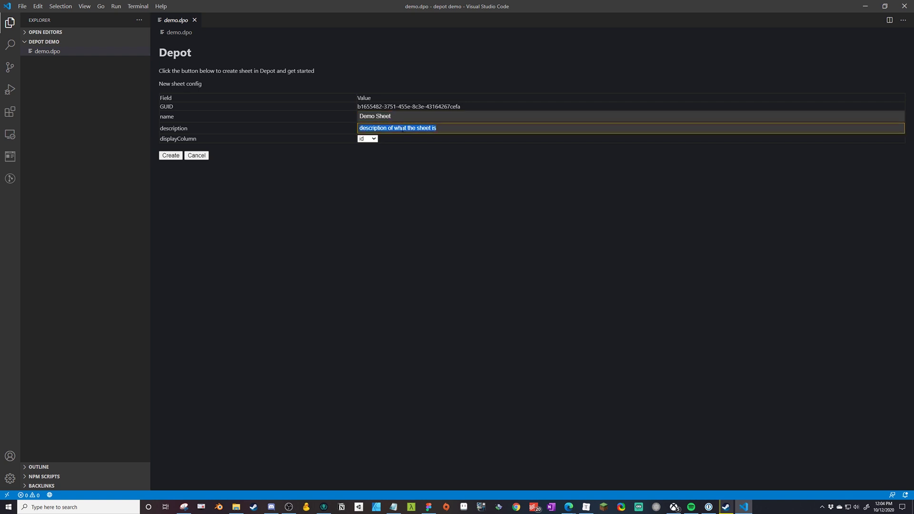
Set the new sheet's description to "Sheet used during the Depot demo video".
text(Sheet used)
text( during the vid)
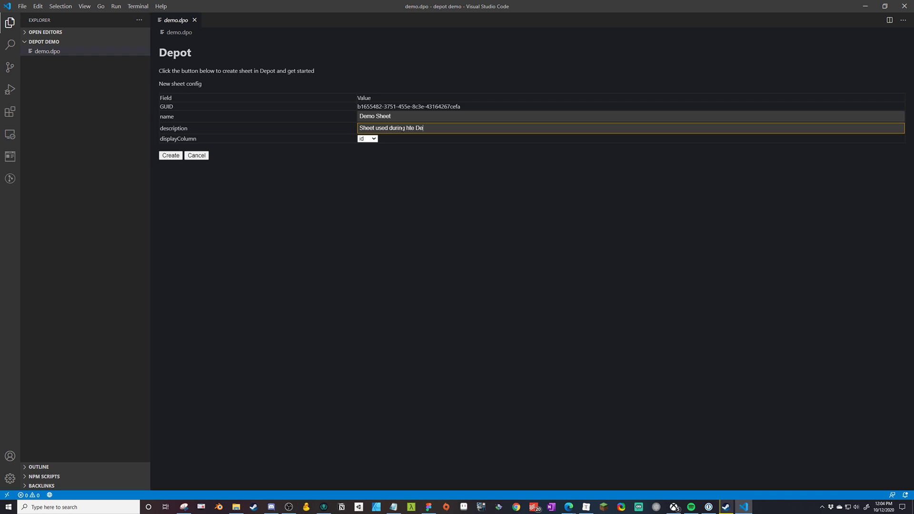
key(BackSpace)
key(BackSpace)
key(BackSpace)
key(BackSpace)
key(BackSpace)
key(BackSpace)
key(BackSpace)
text(the Depot demo video)
Create the sheet with id as its display column and save demo.dpo.
click(363, 139)
click(334, 155)
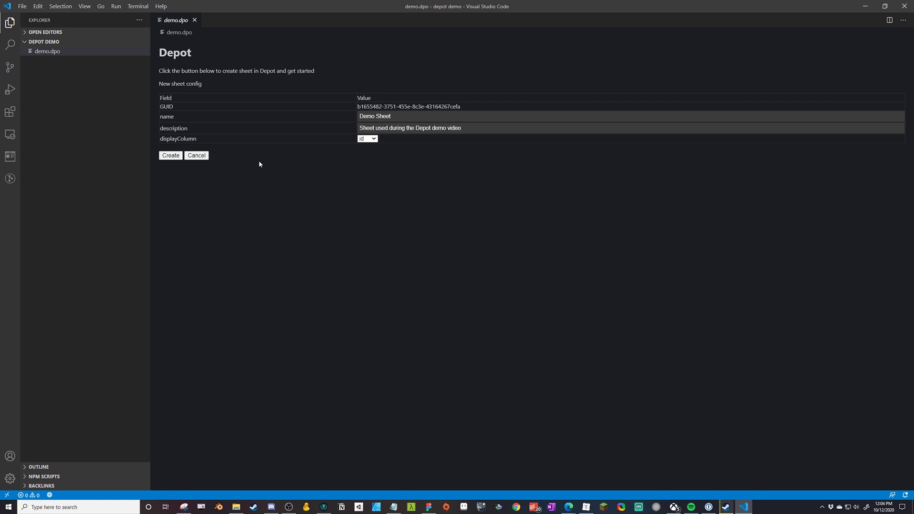
click(171, 156)
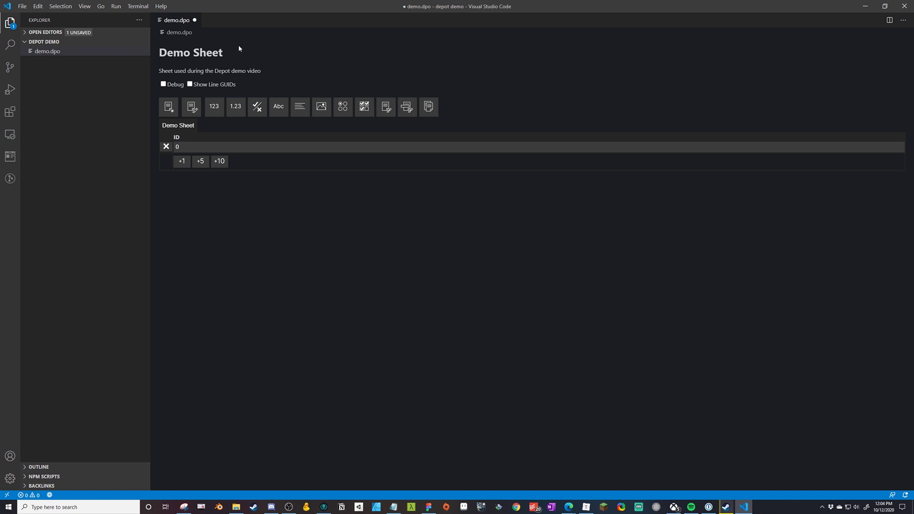
key(ctrl+s)
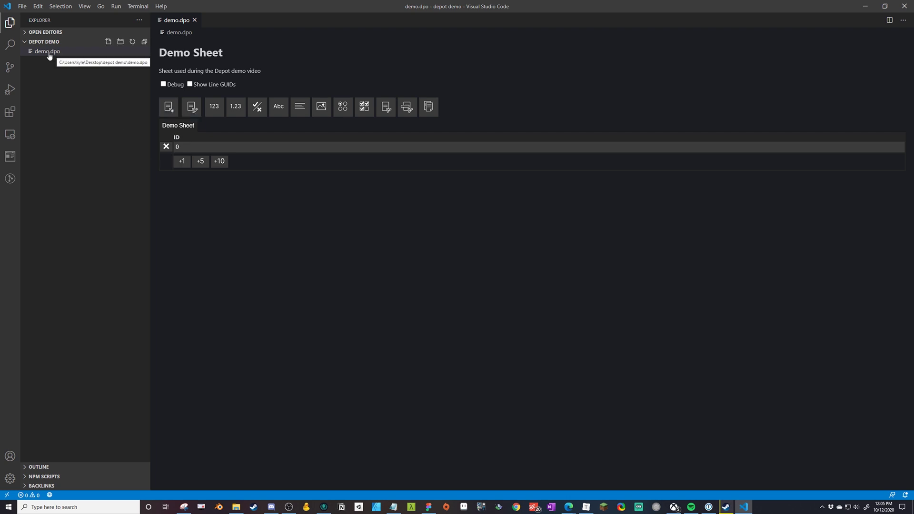
Turn on the Debug view and examine the sheet's current table data and raw JSON data.
click(163, 85)
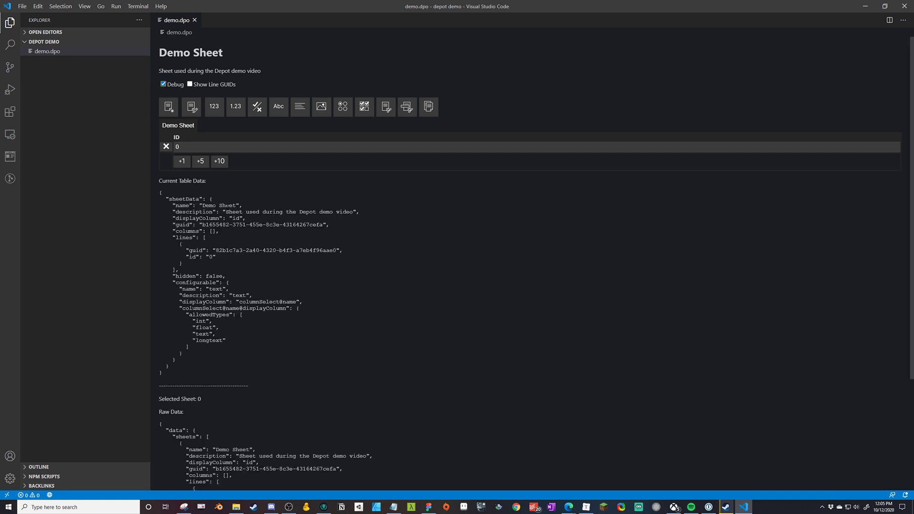
scroll(171, 64, down, 1)
scroll(170, 63, up, 1)
drag(161, 192, 209, 340)
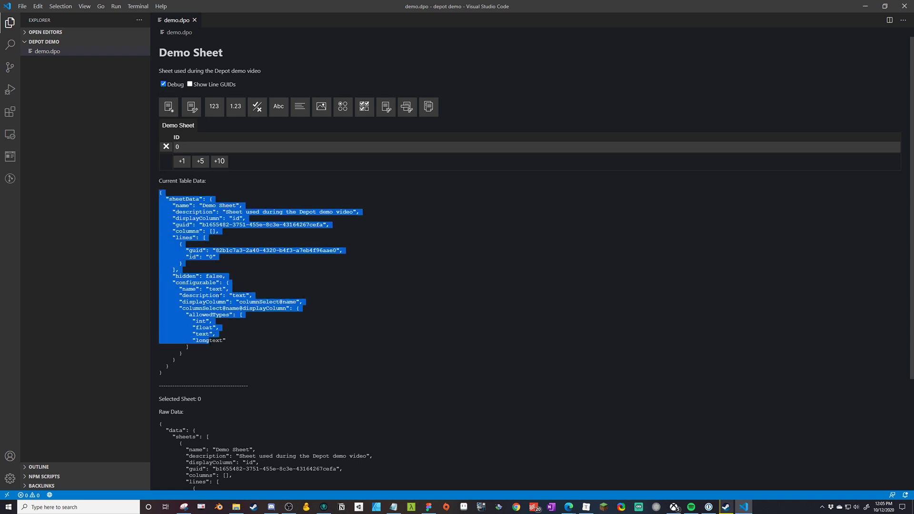
click(222, 234)
scroll(229, 251, down, 3)
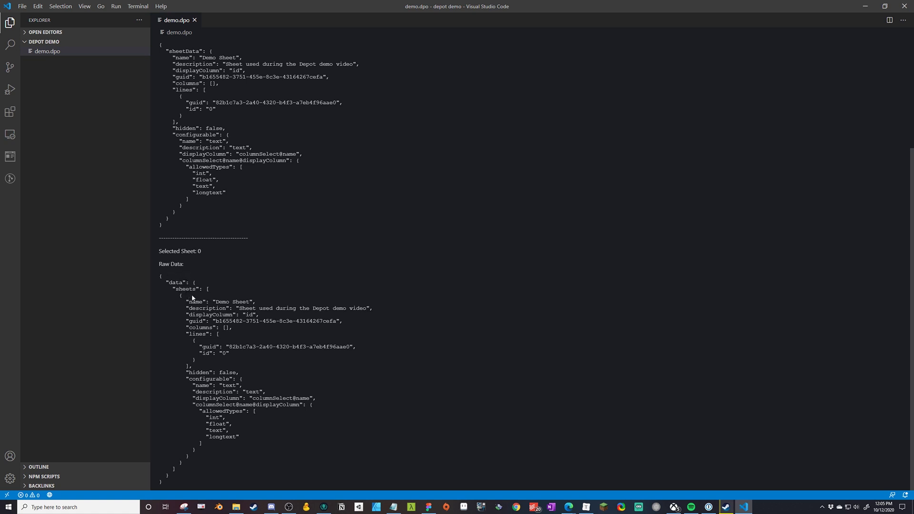
drag(172, 289, 225, 469)
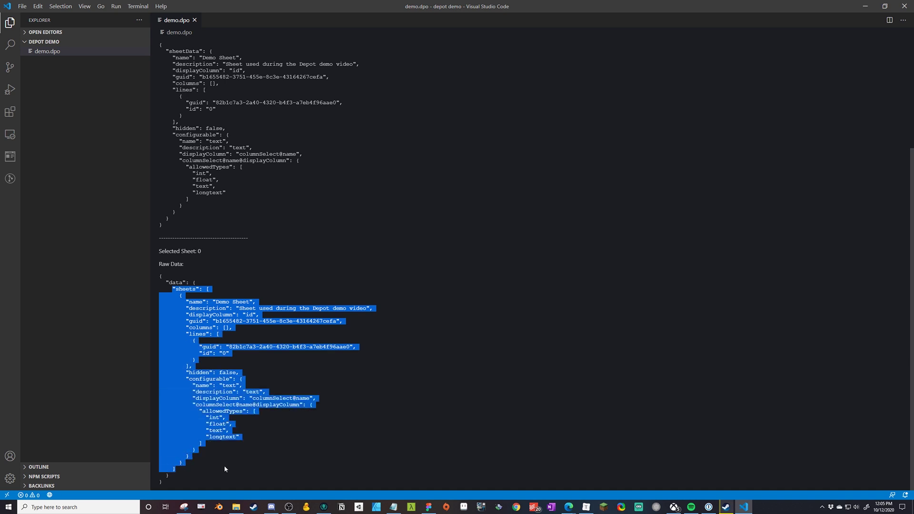
click(198, 308)
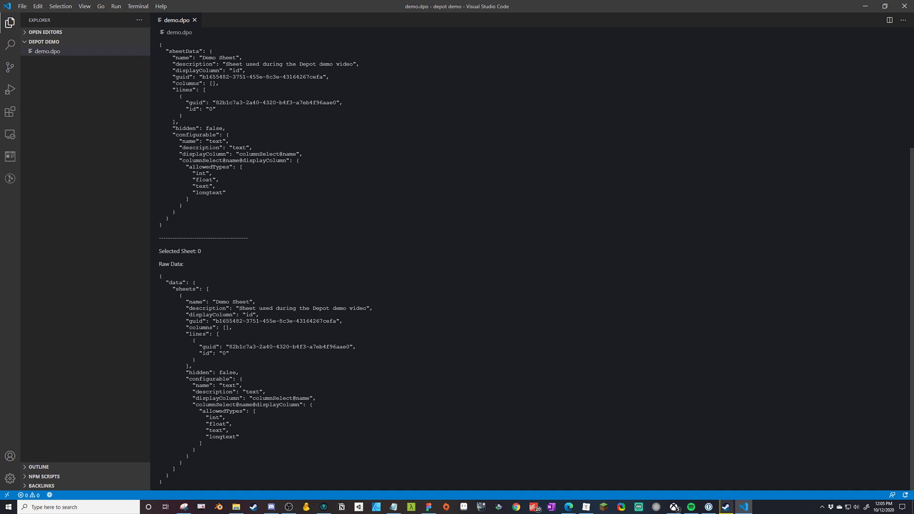
double_click(197, 333)
scroll(252, 294, up, 3)
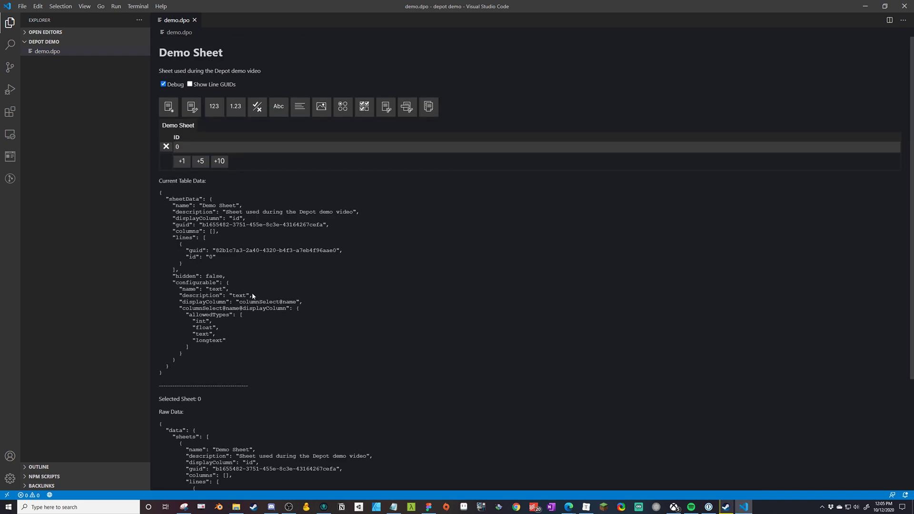
Print demo.dpo with cat in a new integrated terminal, examine its JSON, and close the terminal.
key(ctrl+shift+p)
text(int)
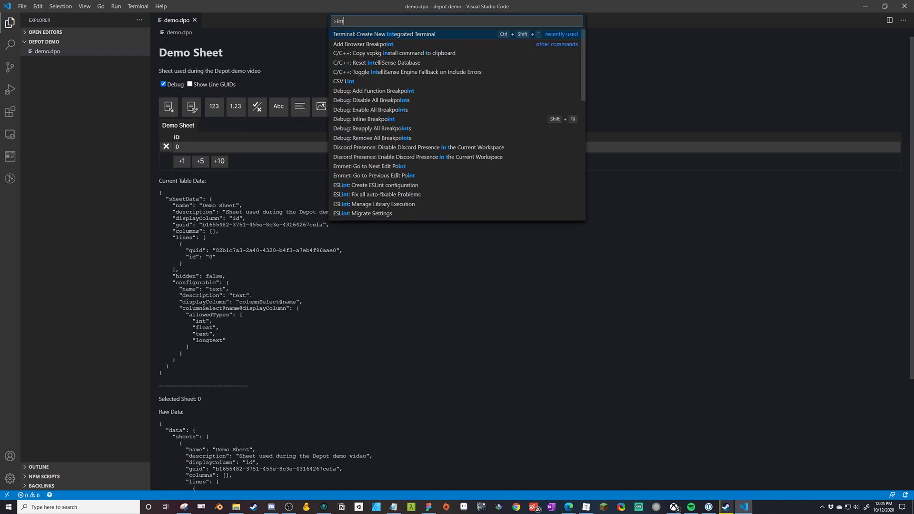
key(Return)
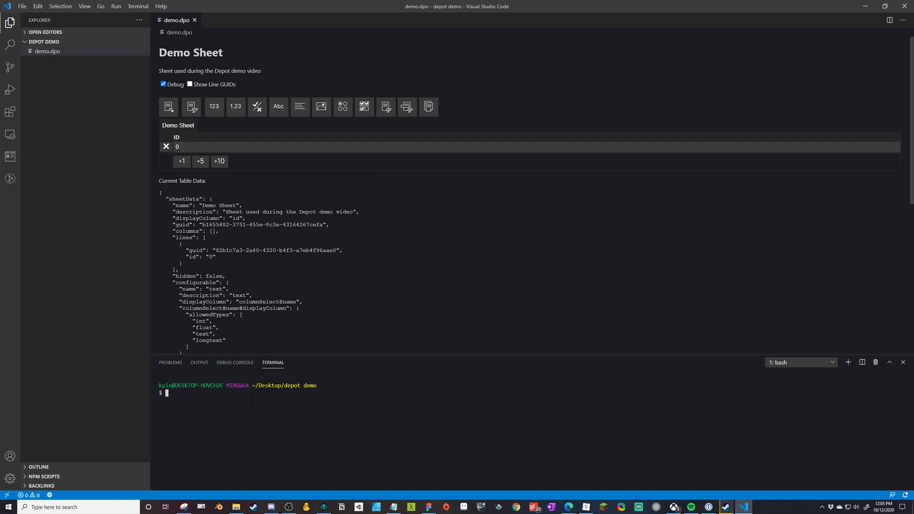
text(cat deo)
key(BackSpace)
text(m)
key(Tab)
key(Return)
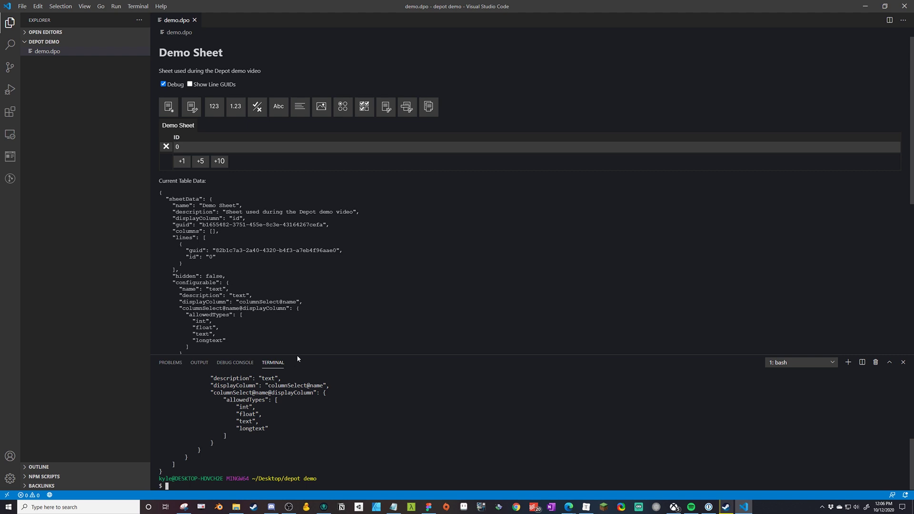
drag(297, 333, 296, 154)
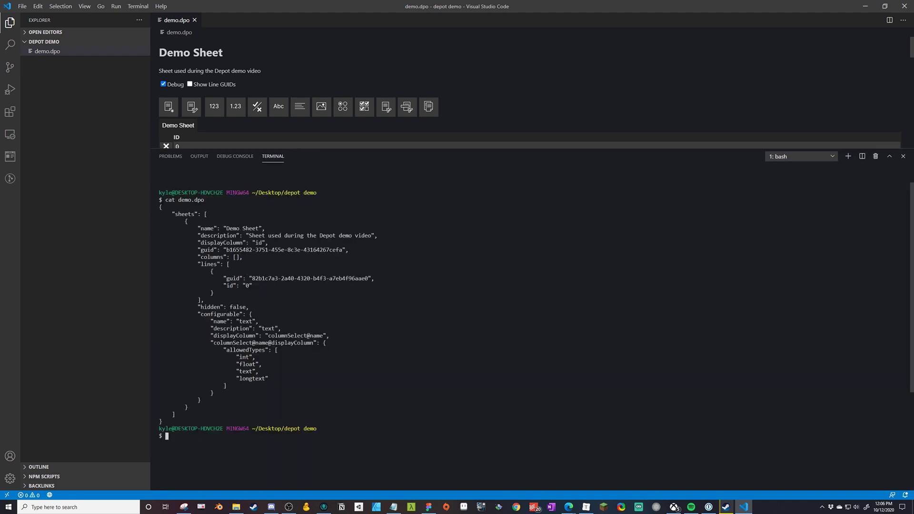
drag(160, 206, 252, 414)
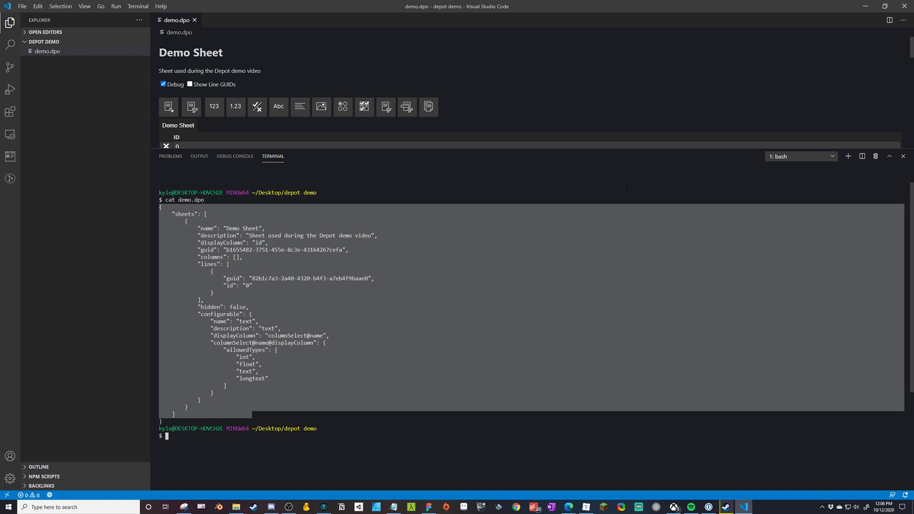
click(875, 157)
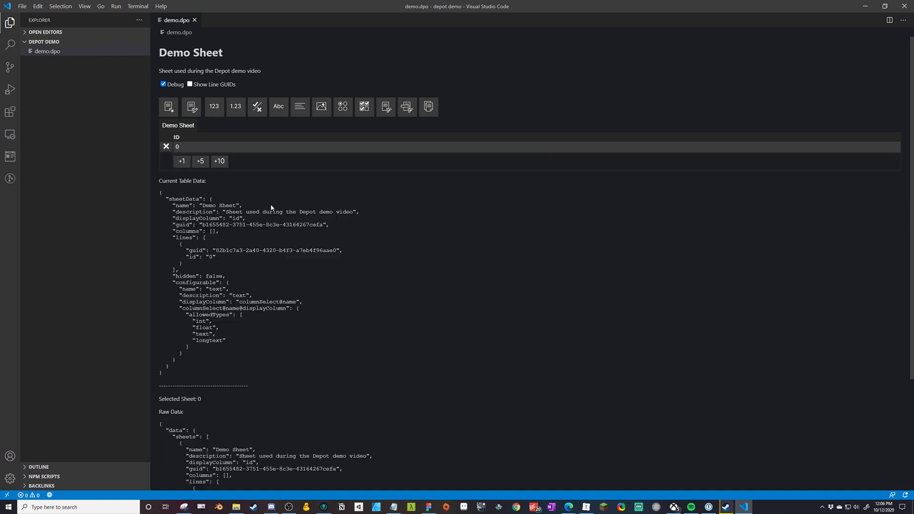
Turn off the Debug view and set the first line's ID to firstLine.
click(163, 84)
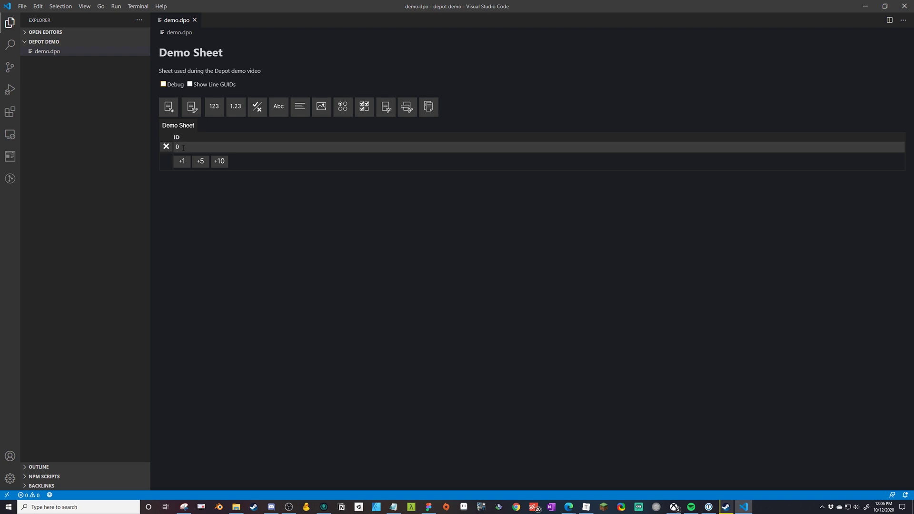
click(183, 148)
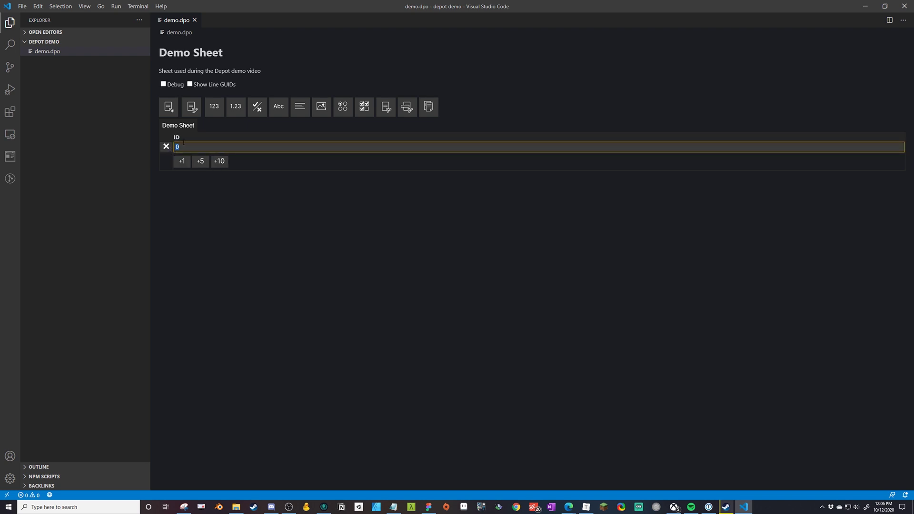
text(firstLine)
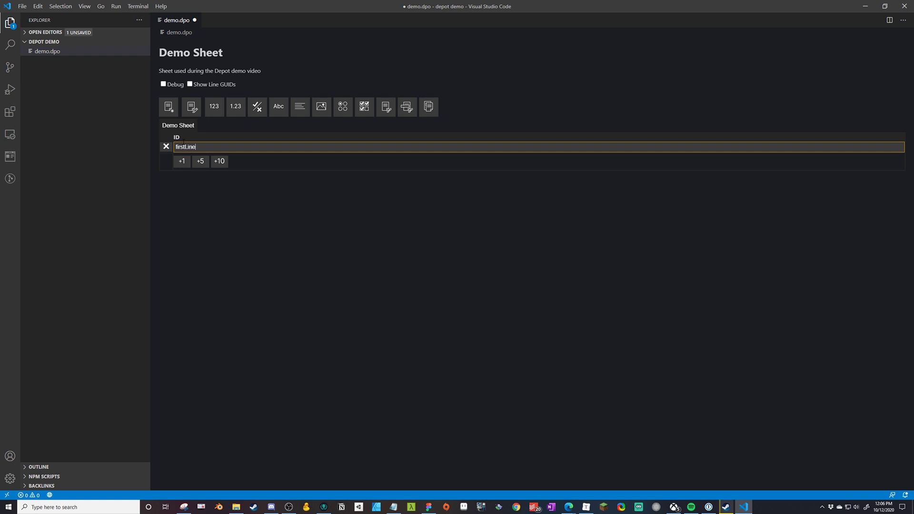
key(Return)
Add four more lines to Demo Sheet, one at a time, below firstLine.
click(181, 160)
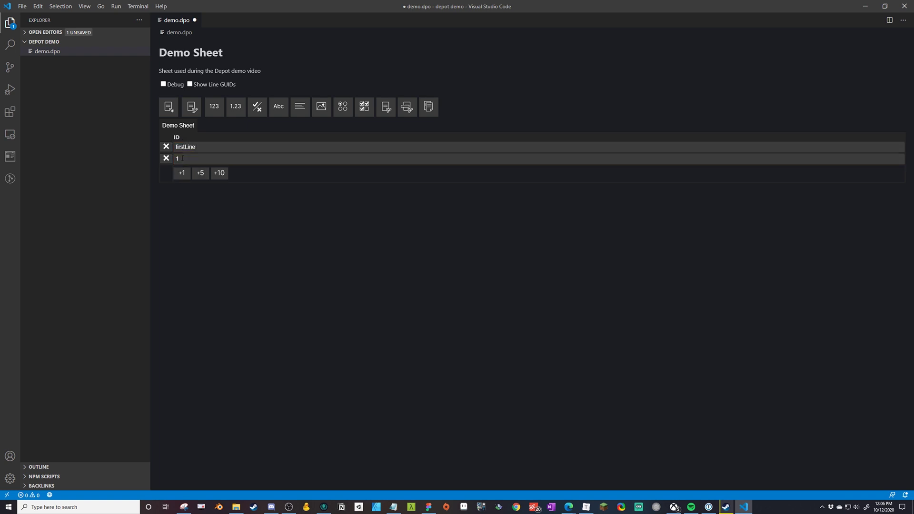
click(181, 172)
click(181, 189)
click(181, 197)
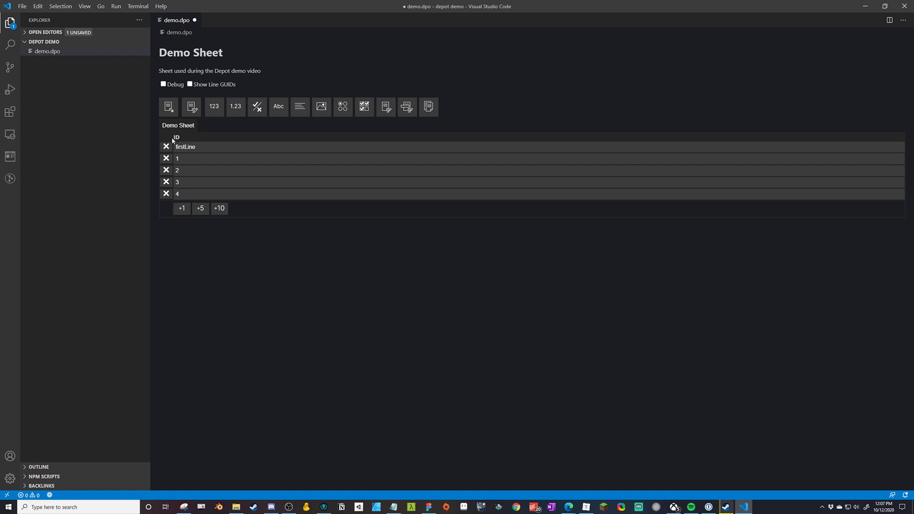
Turn on the Debug view, examine the lines array in the raw data, and turn the view off again.
click(163, 84)
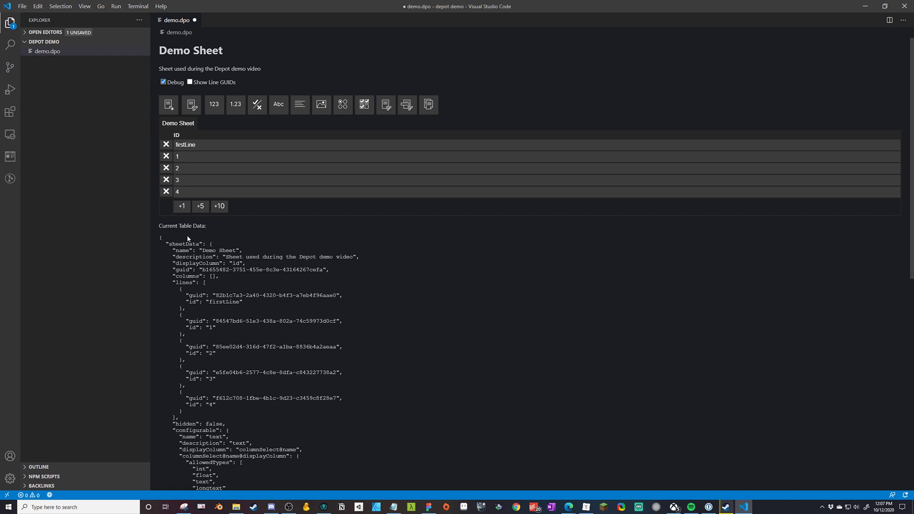
scroll(199, 228, down, 10)
scroll(199, 228, down, 1)
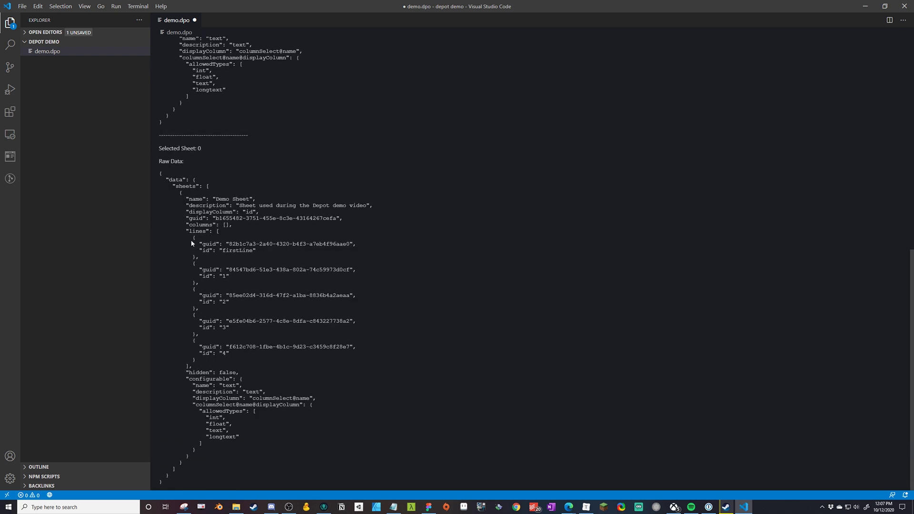
drag(193, 243, 243, 358)
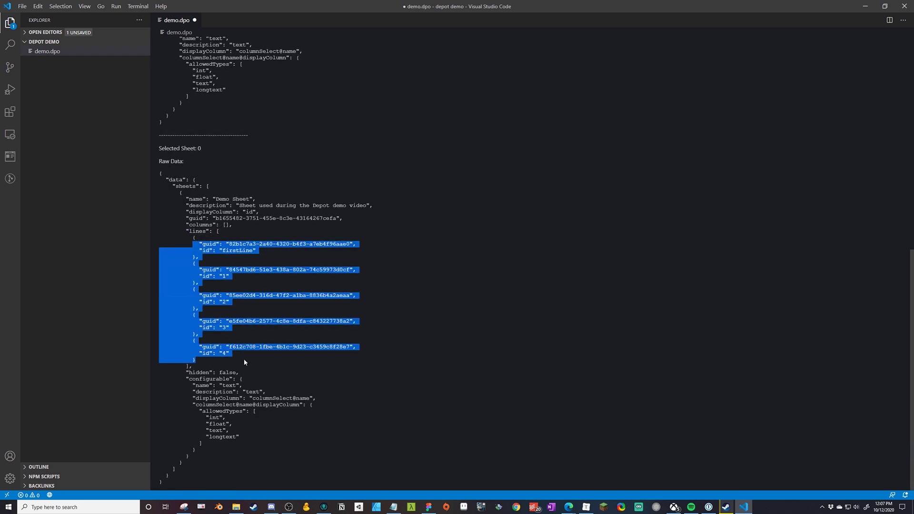
scroll(239, 207, up, 15)
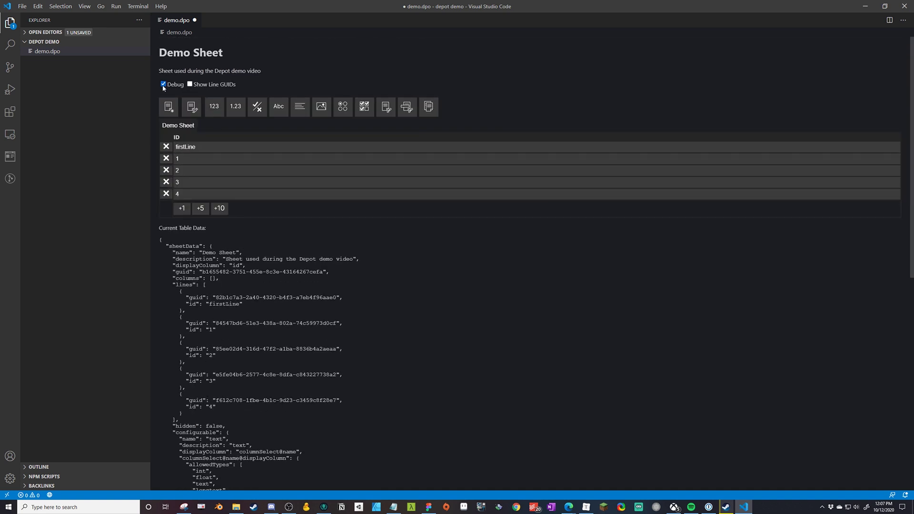
click(163, 84)
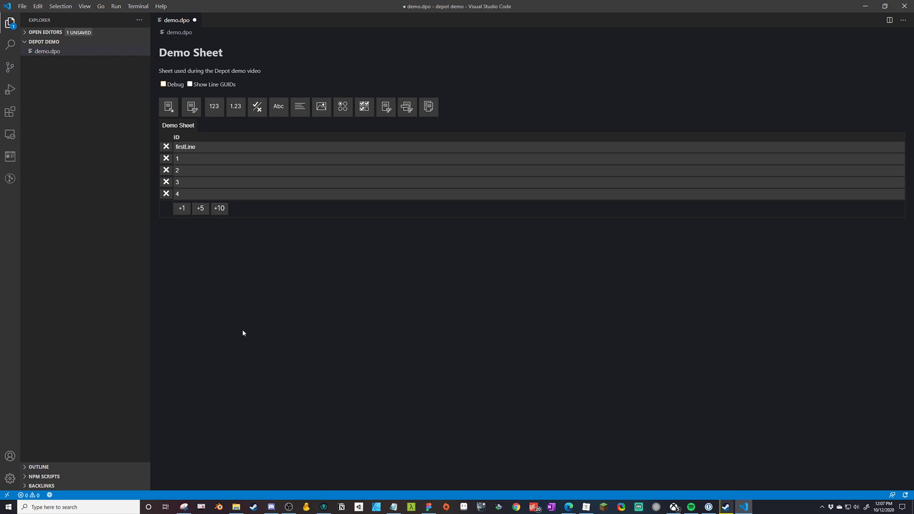
Print the unsaved demo.dpo with cat in a new integrated terminal and shrink the terminal to compare it with the sheet.
key(ctrl+shift+p)
key(Return)
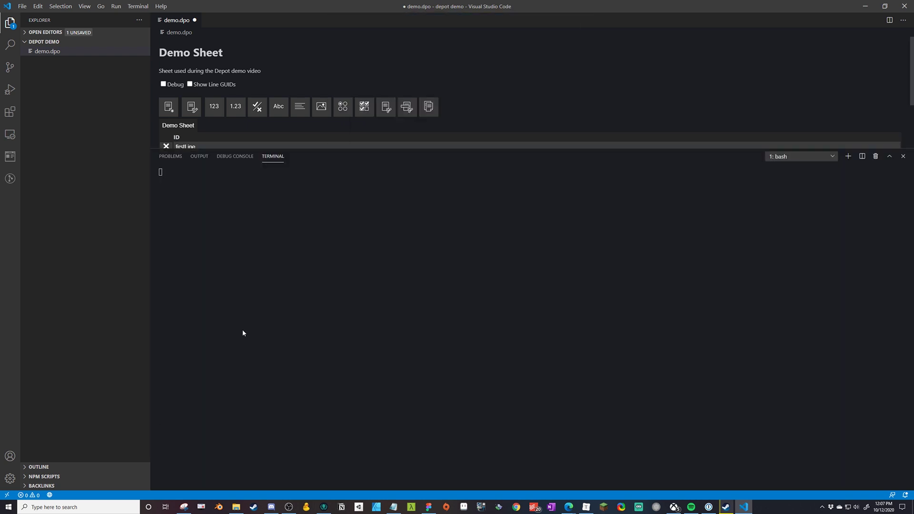
text(cat demo.dpo)
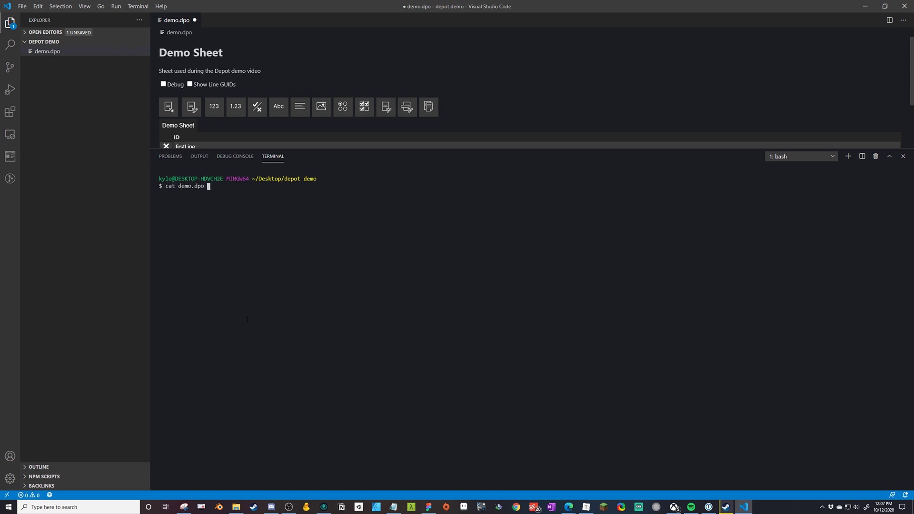
key(Return)
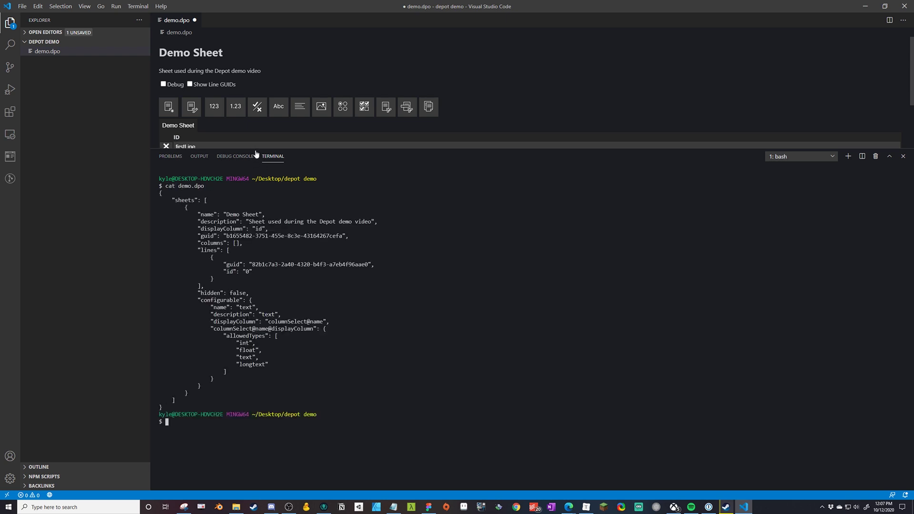
drag(257, 148, 256, 380)
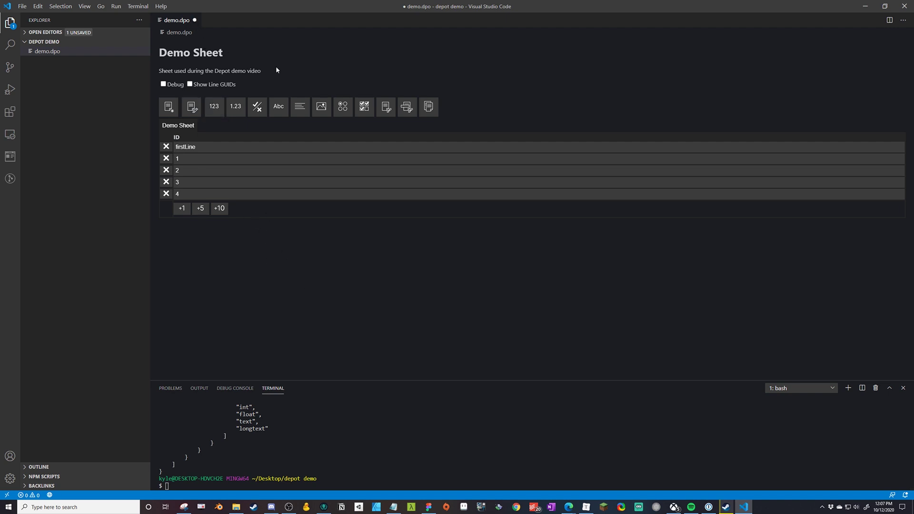
Save demo.dpo and print it again with cat in the enlarged terminal.
key(ctrl+s)
drag(328, 379, 327, 204)
key(Up)
key(Return)
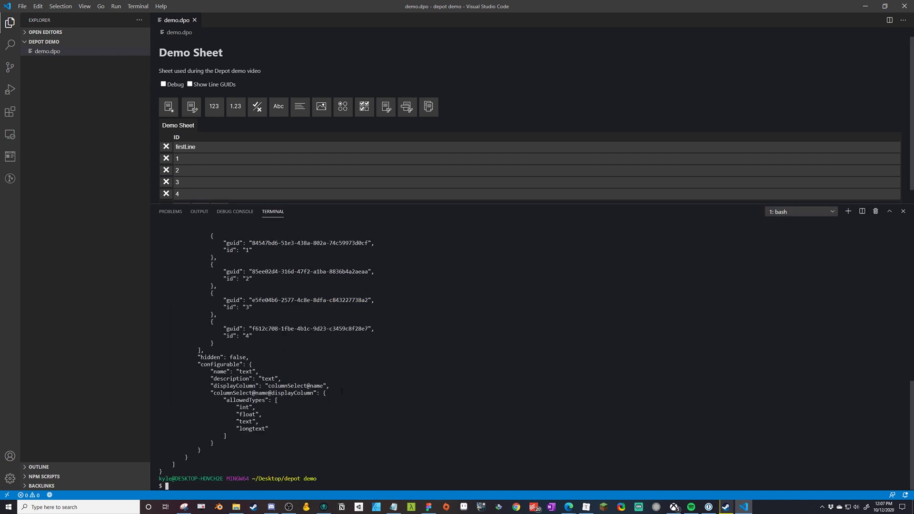
Examine the lines array in the printed JSON and close the terminal.
scroll(196, 300, up, 10)
drag(158, 329, 294, 466)
click(293, 443)
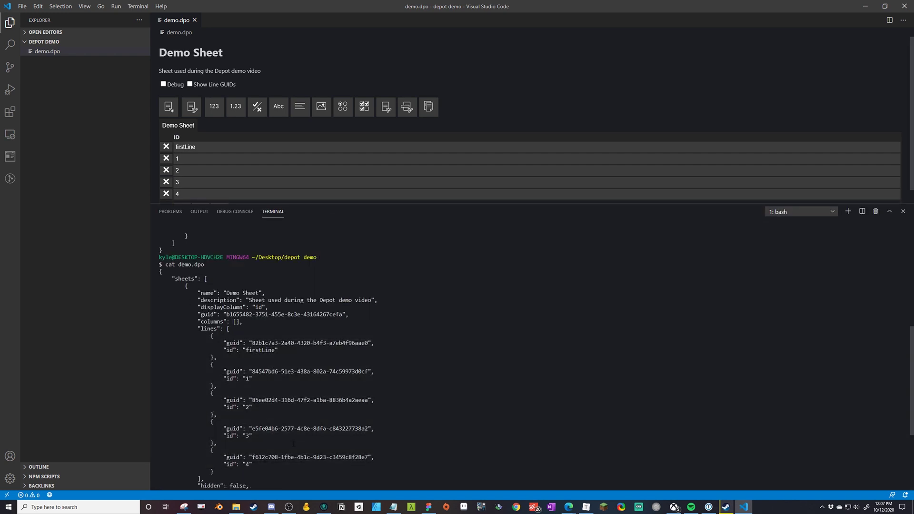
click(903, 211)
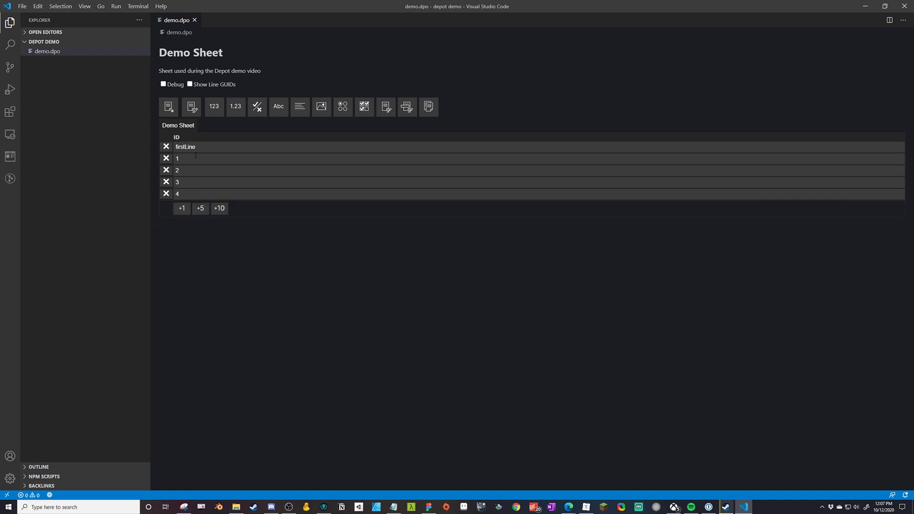
Show the line GUIDs in Demo Sheet to view them, and hide them again.
click(189, 84)
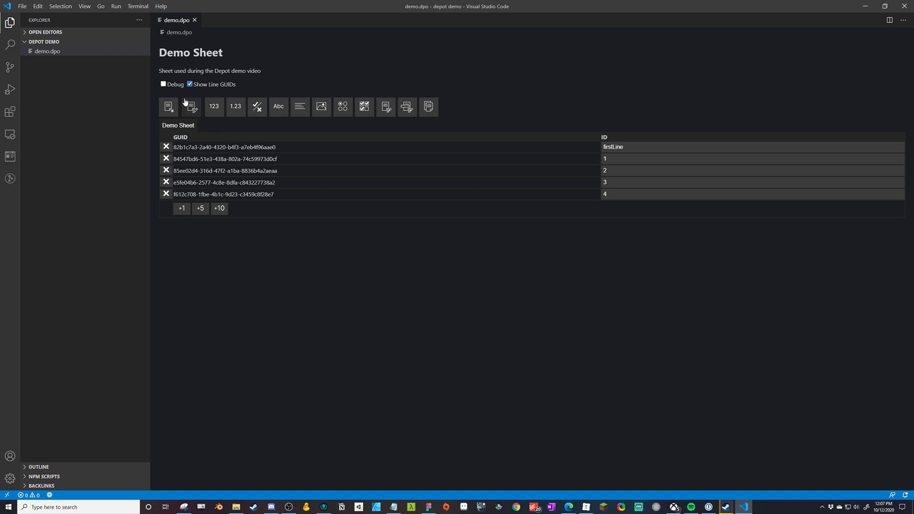
click(189, 85)
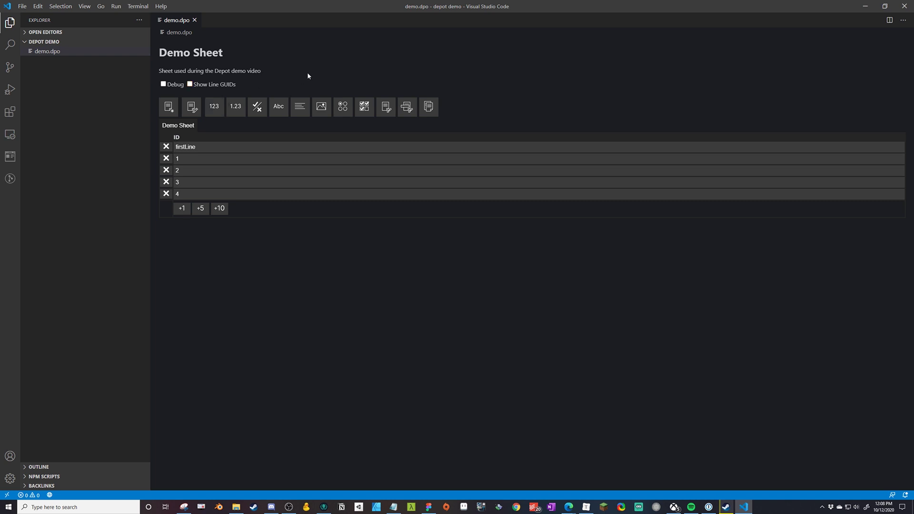
Create an integer column in Demo Sheet named newInt with a default value of 10, keeping its other suggested settings.
click(217, 108)
click(362, 170)
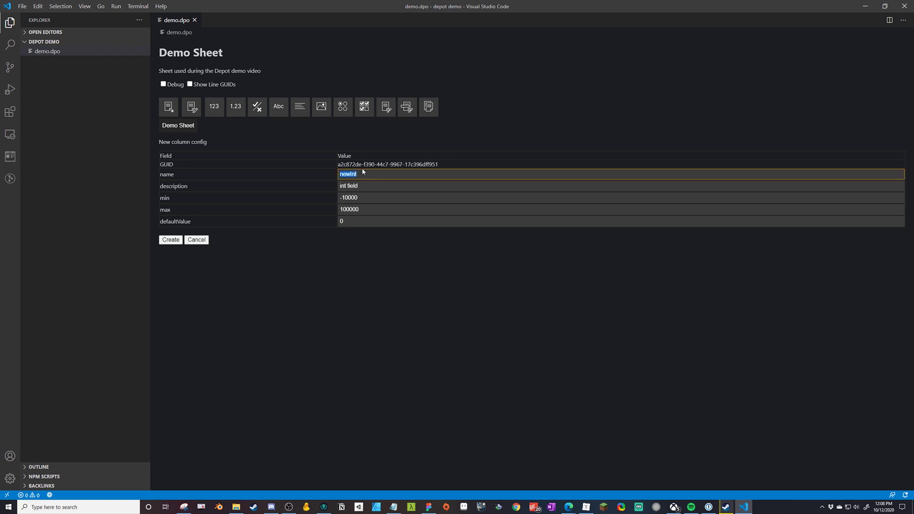
click(329, 130)
double_click(351, 174)
click(339, 141)
double_click(357, 185)
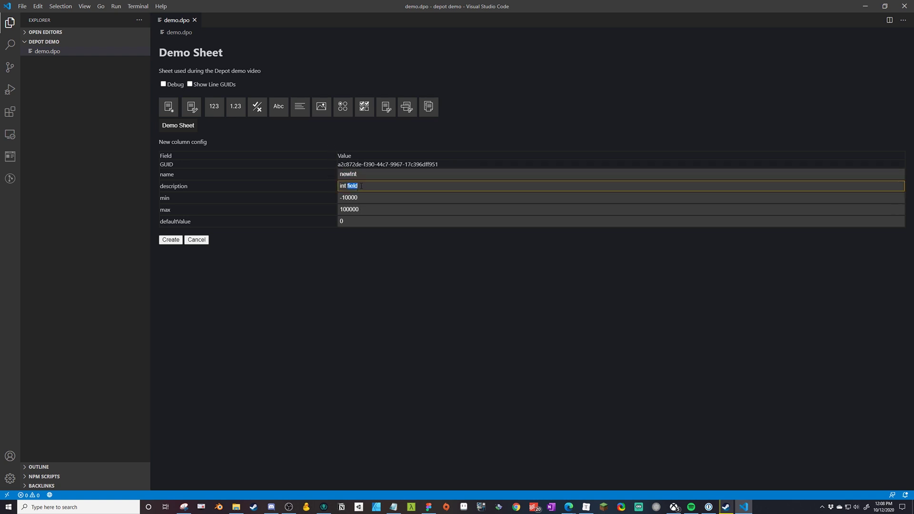
drag(358, 185, 310, 186)
click(367, 207)
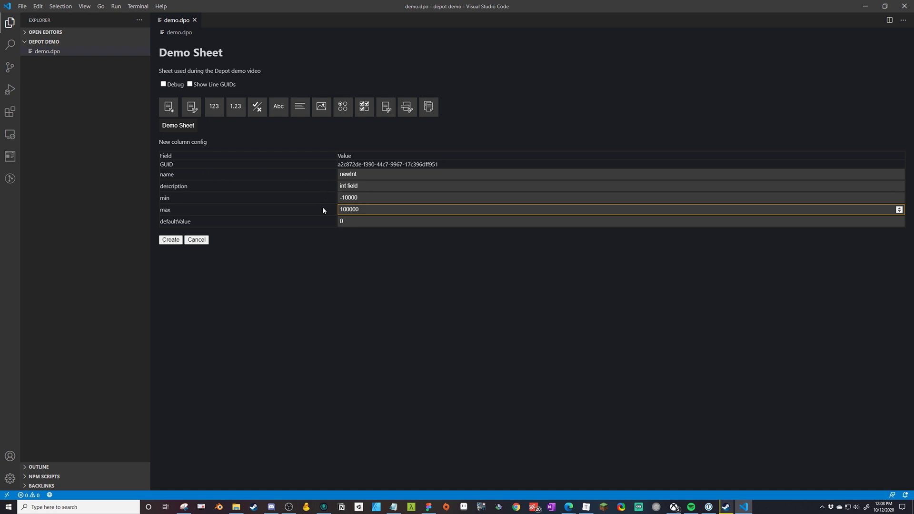
key(Tab)
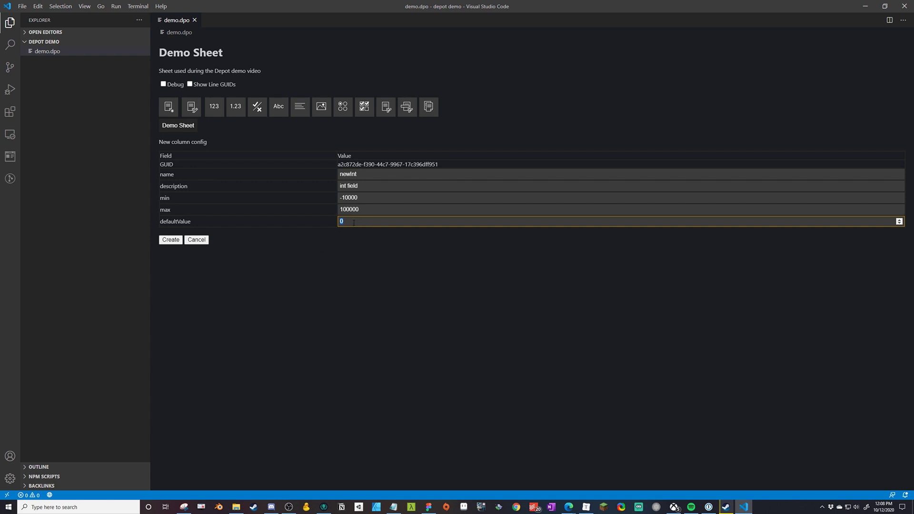
text(10)
click(178, 241)
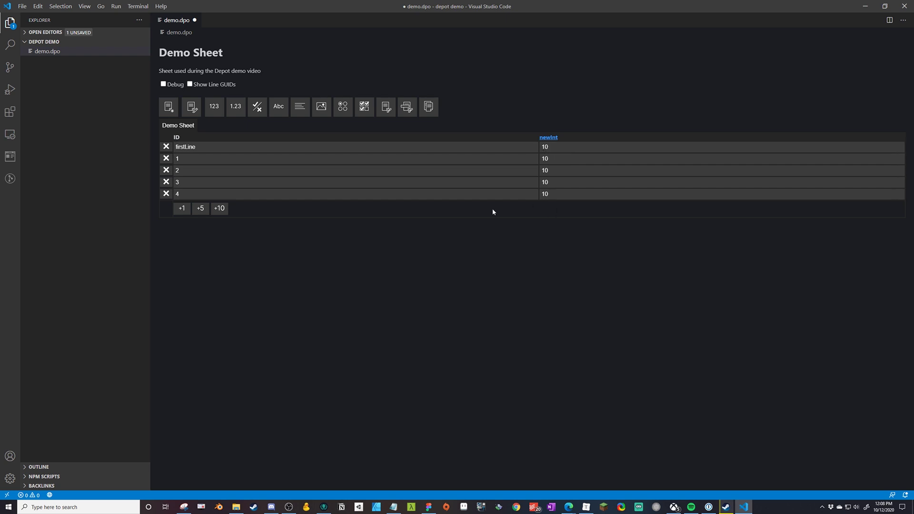
Turn on the Debug view, examine the newInt column definition and its values in the raw data, and turn the view off.
click(164, 85)
scroll(268, 198, down, 15)
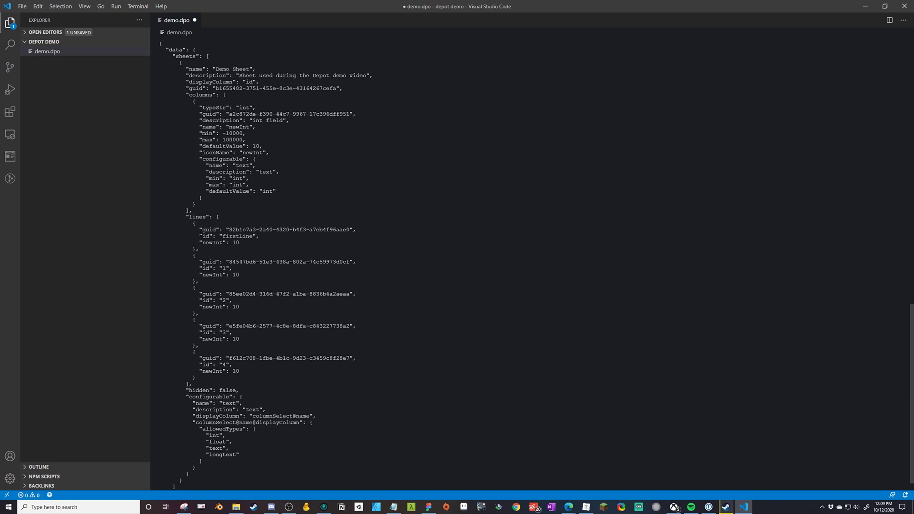
drag(252, 243, 192, 243)
drag(243, 275, 183, 274)
drag(246, 307, 183, 307)
click(267, 295)
scroll(331, 230, up, 1)
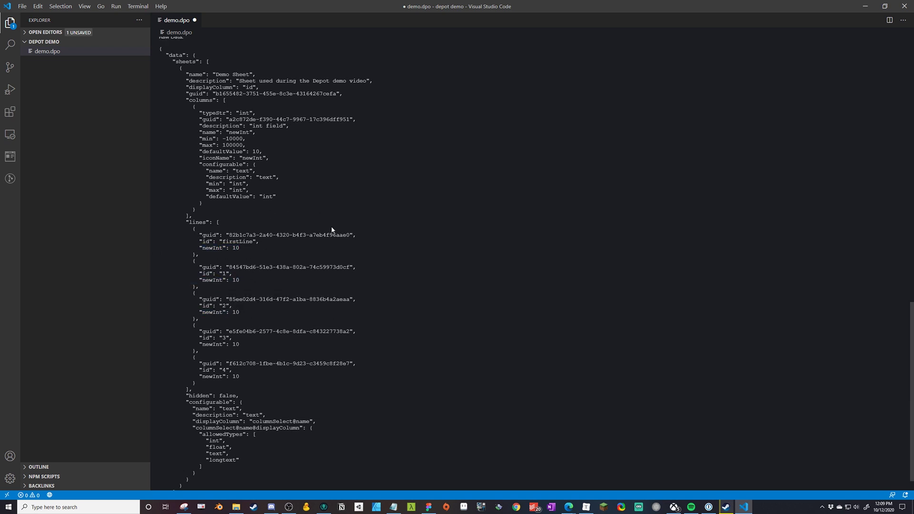
scroll(331, 230, up, 3)
click(163, 84)
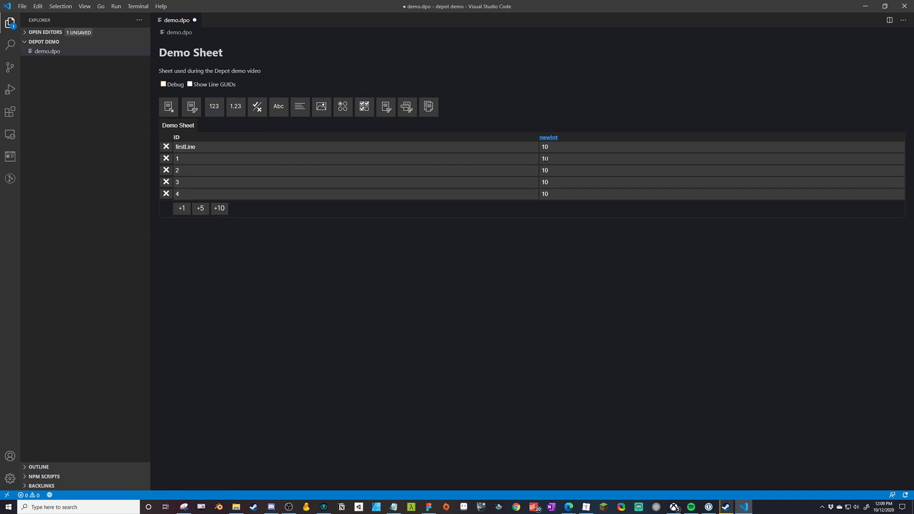
Set newInt to 15, 5991 and 12398 for lines 1, 2 and 3, and add one more line to the sheet.
drag(553, 160, 490, 162)
text(10)
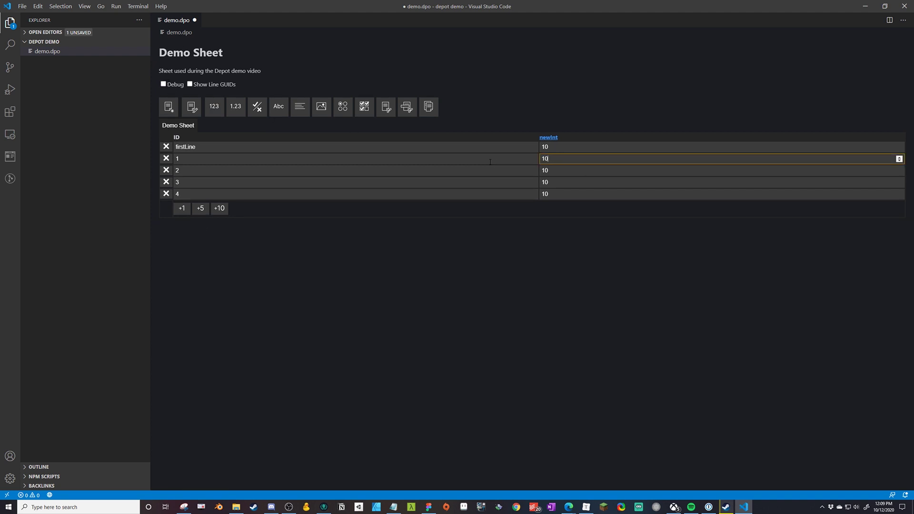
key(Tab)
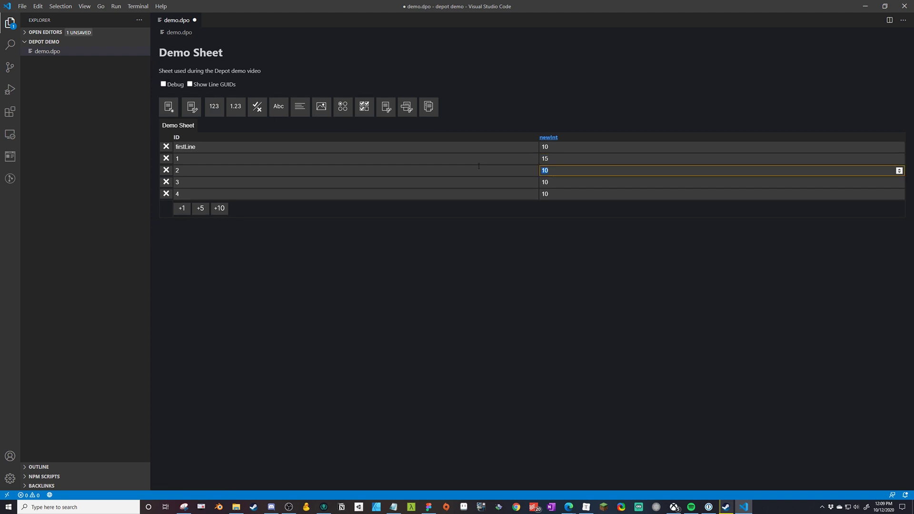
text(5991)
key(Tab)
text(12398)
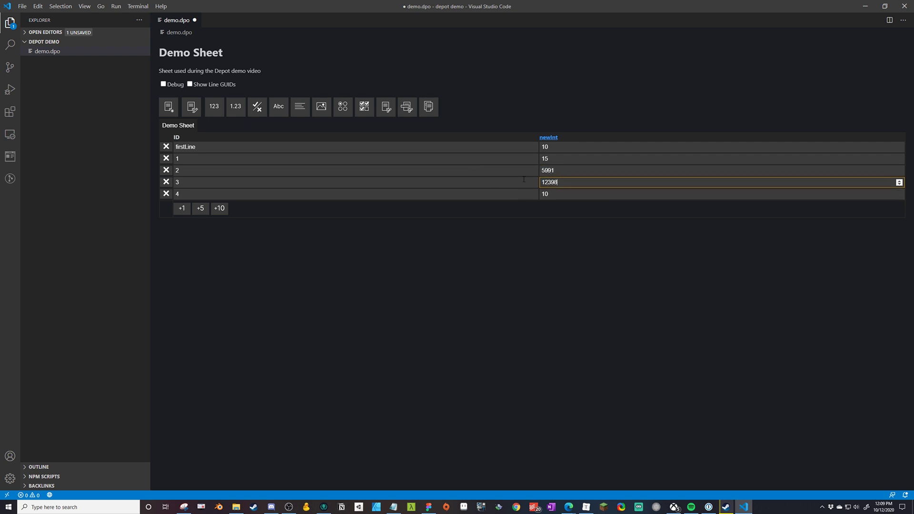
click(639, 231)
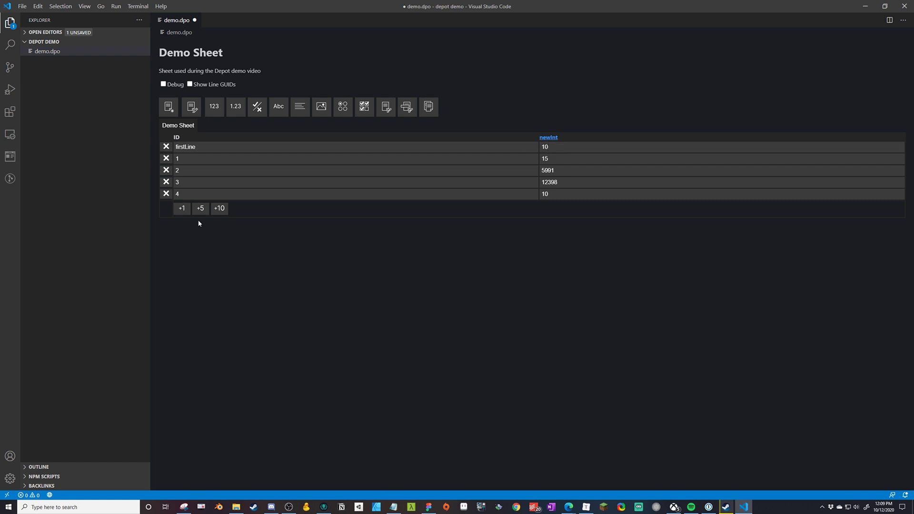
click(183, 209)
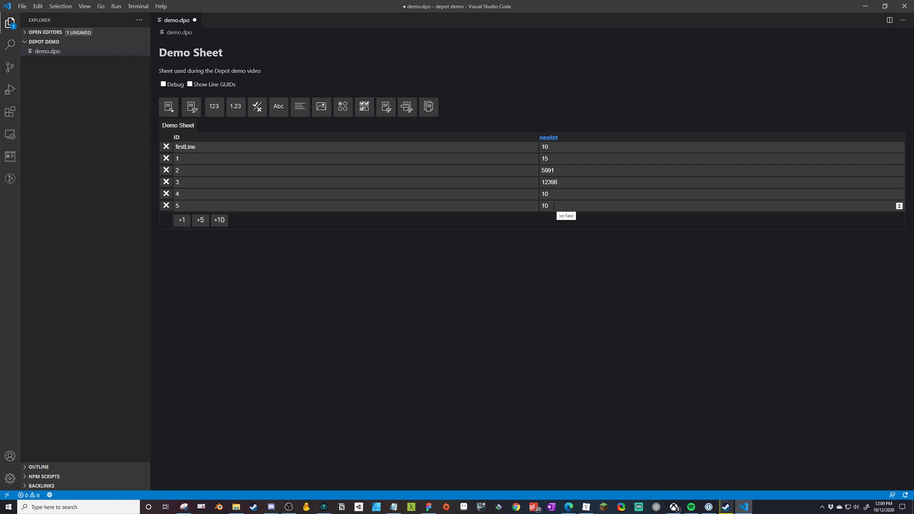
Rename the newInt column to "demo Int" in its column configuration and save the configuration.
click(550, 137)
double_click(372, 171)
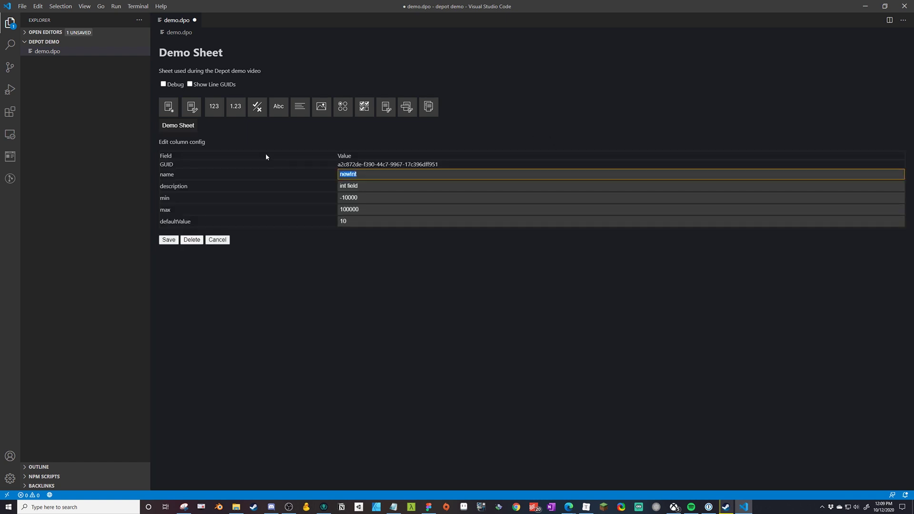
text(demo Int)
key(Tab)
key(Tab)
key(Tab)
key(Tab)
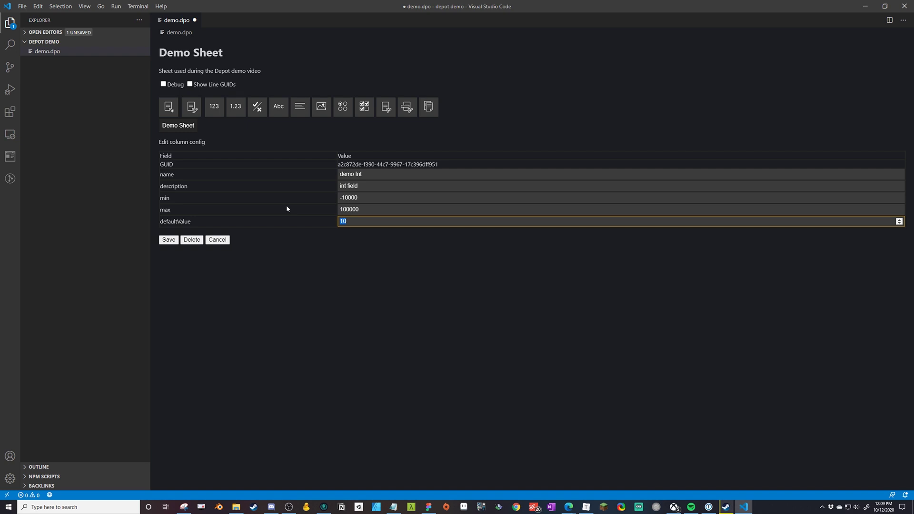
click(168, 240)
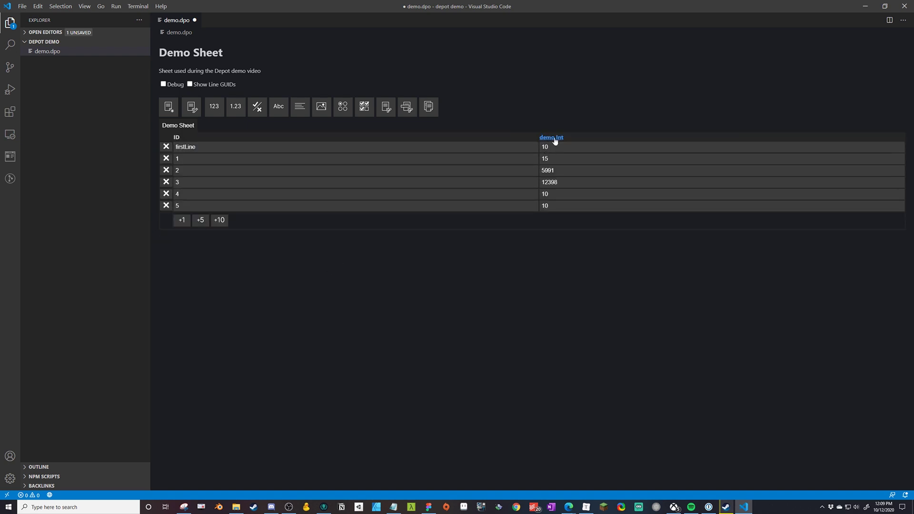
Turn on the Debug view and examine how the renamed demo Int column appears in the raw data's column definition and lines.
click(164, 85)
scroll(325, 252, down, 15)
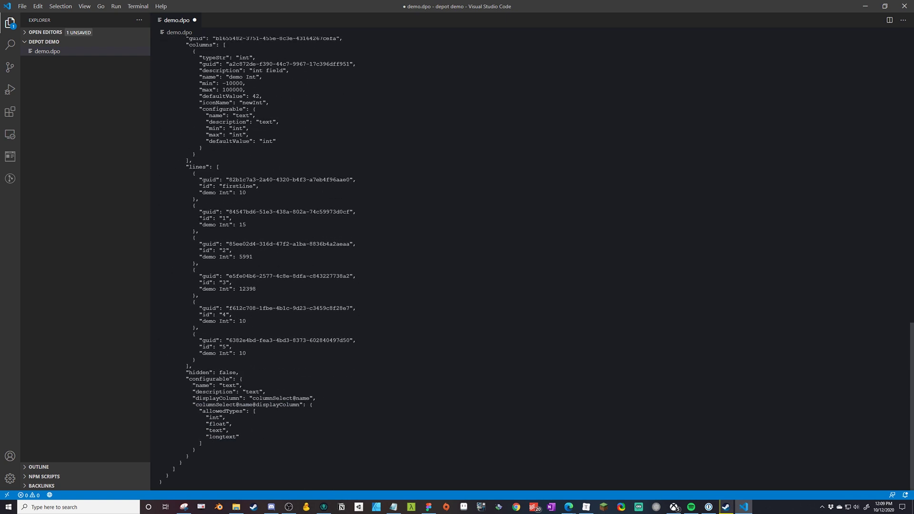
drag(192, 190, 287, 195)
click(239, 186)
triple_click(264, 193)
click(263, 194)
scroll(276, 205, up, 3)
scroll(290, 216, down, 2)
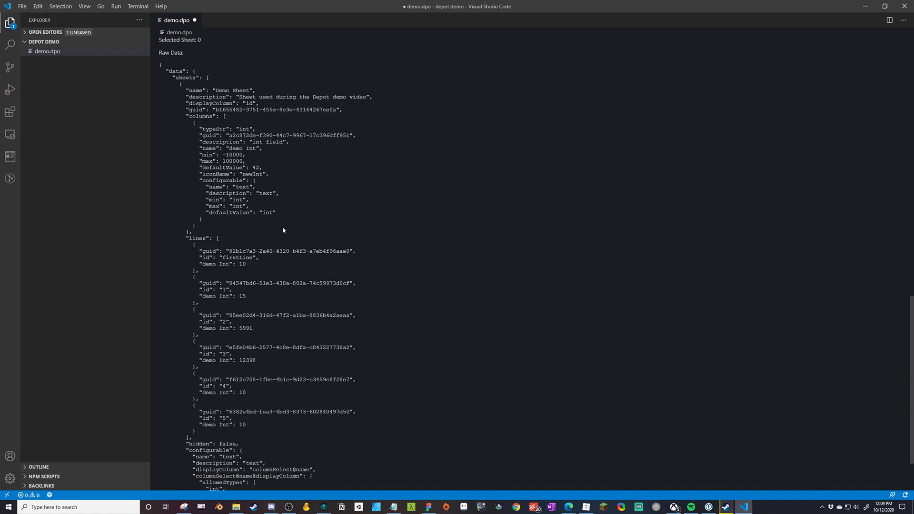
scroll(283, 230, up, 12)
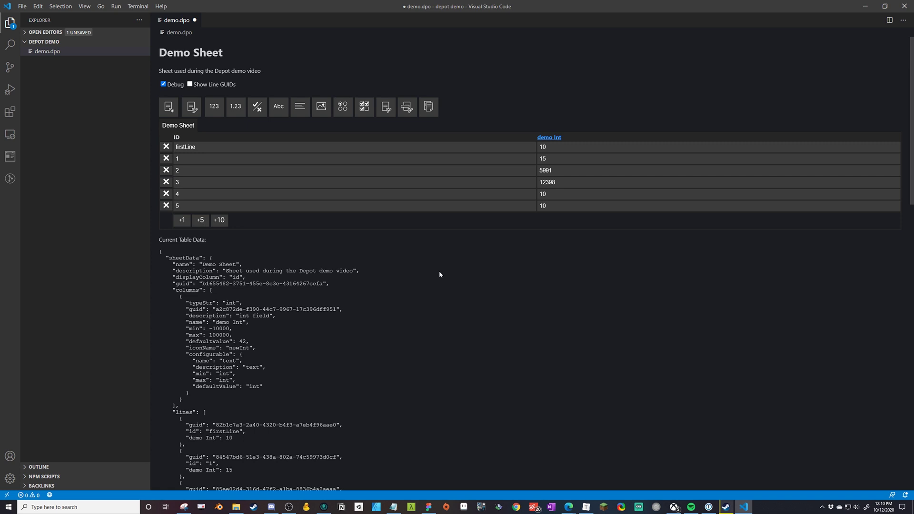
Add two lines to Demo Sheet, one at a time, and delete lines 1 through 6.
click(182, 219)
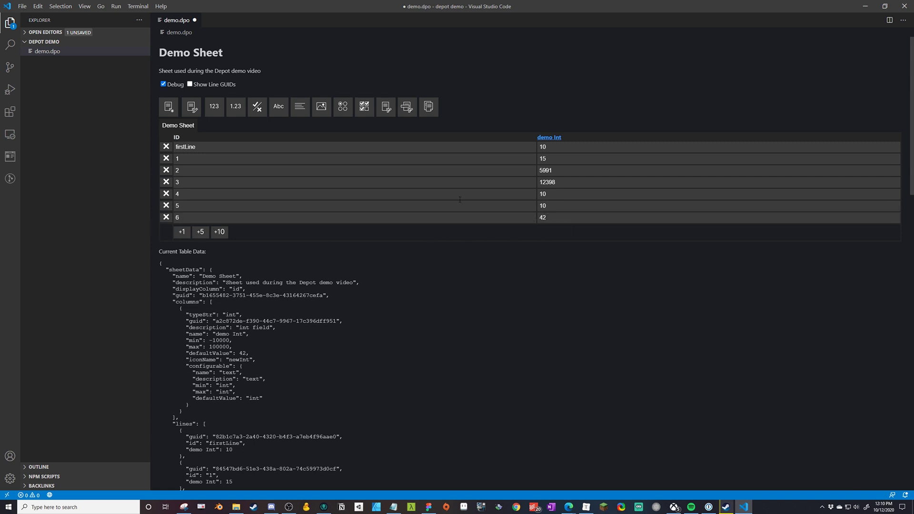
click(180, 233)
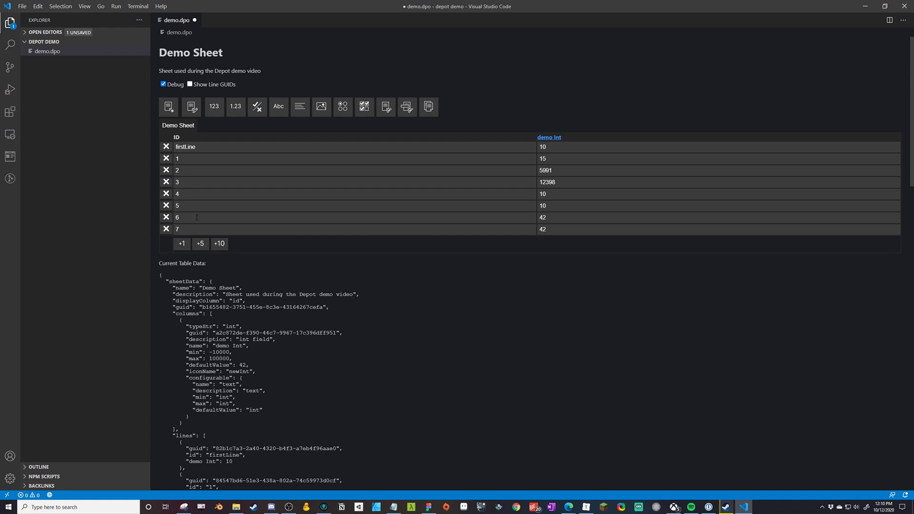
click(165, 171)
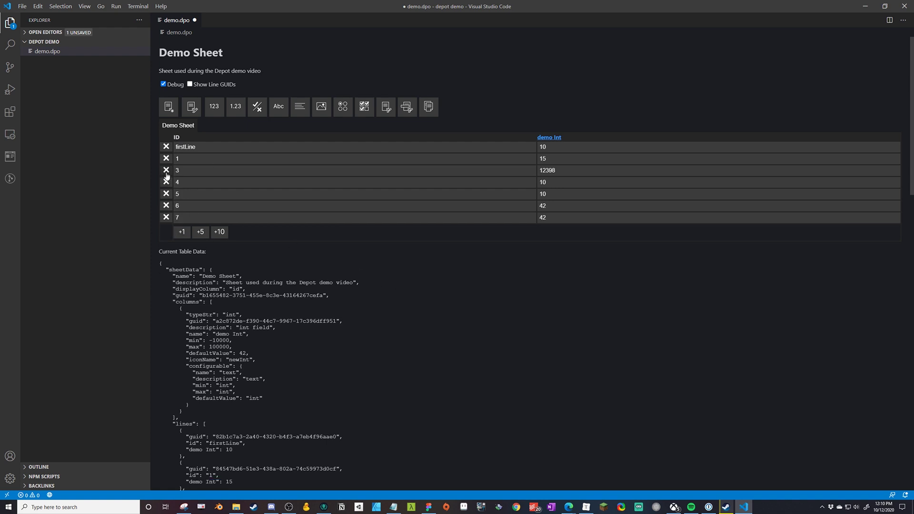
click(166, 171)
click(165, 172)
click(166, 172)
click(166, 159)
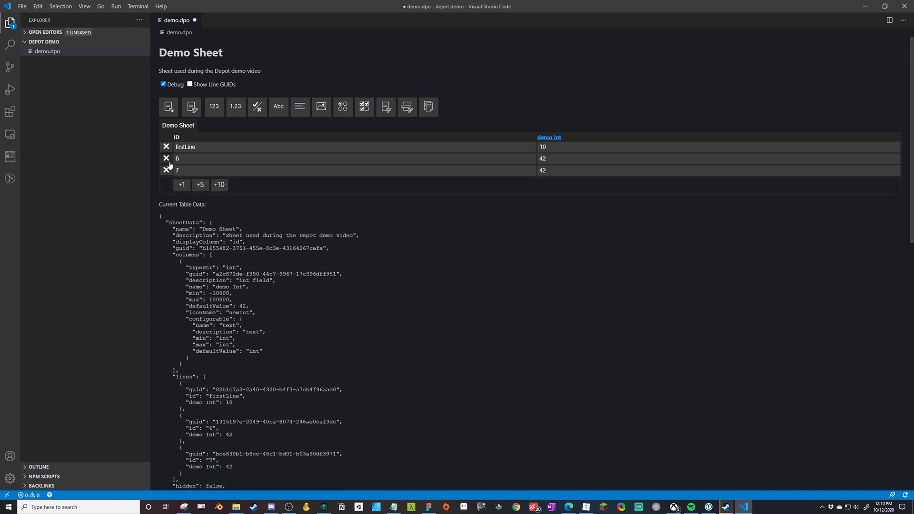
click(166, 158)
Examine the remaining lines in the current table data and the raw data of the Debug view.
scroll(323, 261, down, 7)
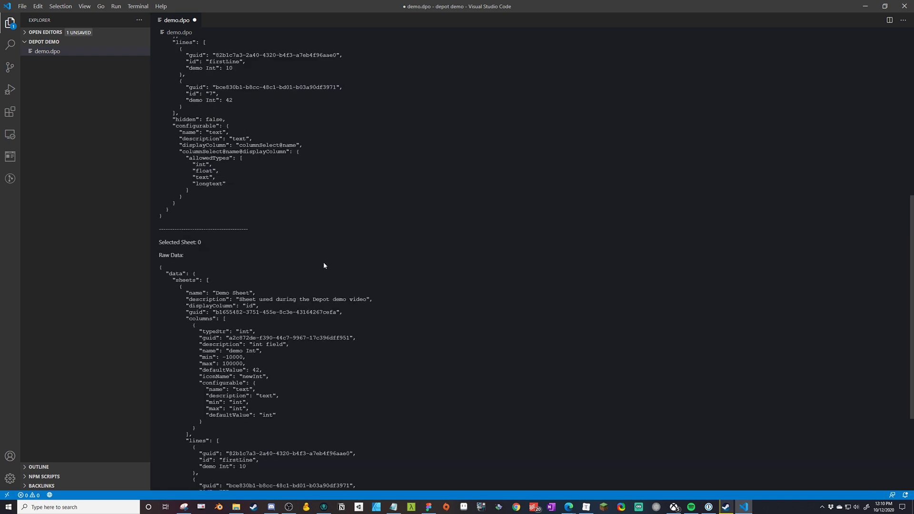
scroll(286, 238, up, 2)
drag(170, 151, 236, 214)
scroll(236, 215, down, 5)
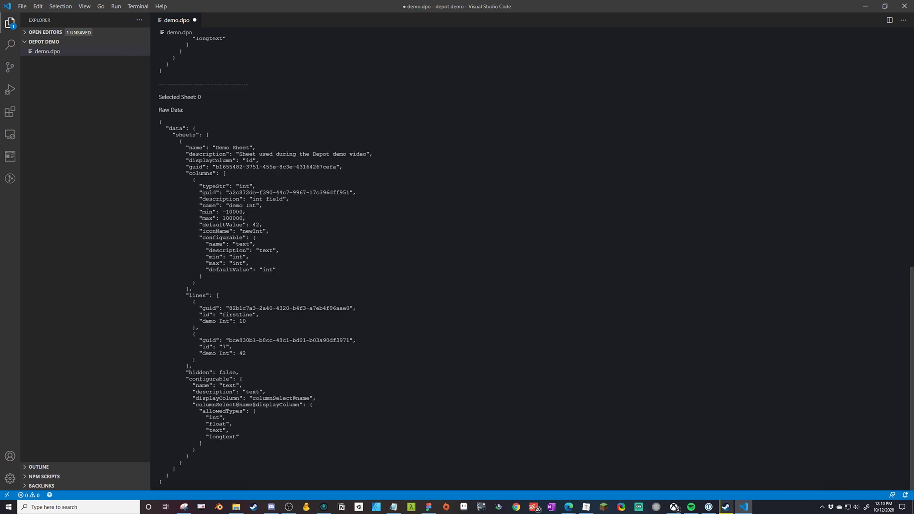
scroll(266, 204, up, 6)
click(267, 204)
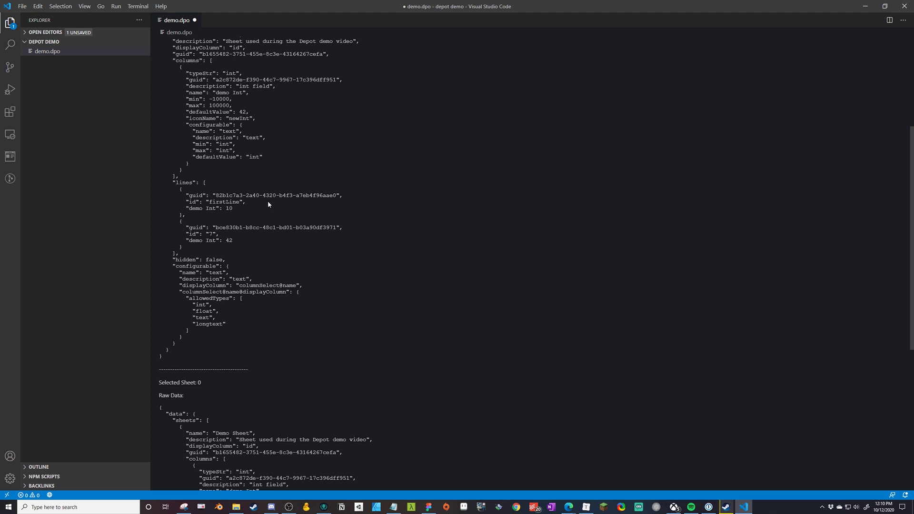
Save demo.dpo and turn off the Debug view.
key(ctrl+s)
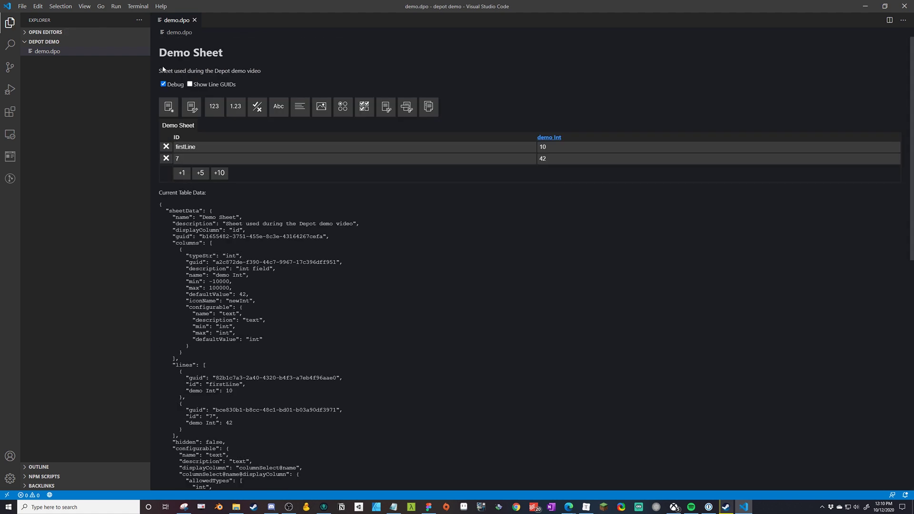
click(164, 84)
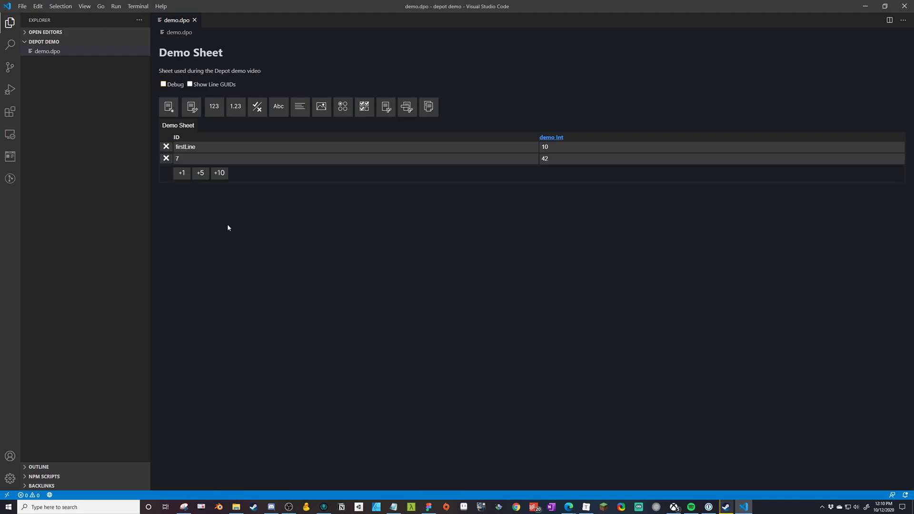
Create a float column named newFloat with a default value of 32.54, keeping its other suggested settings.
click(236, 106)
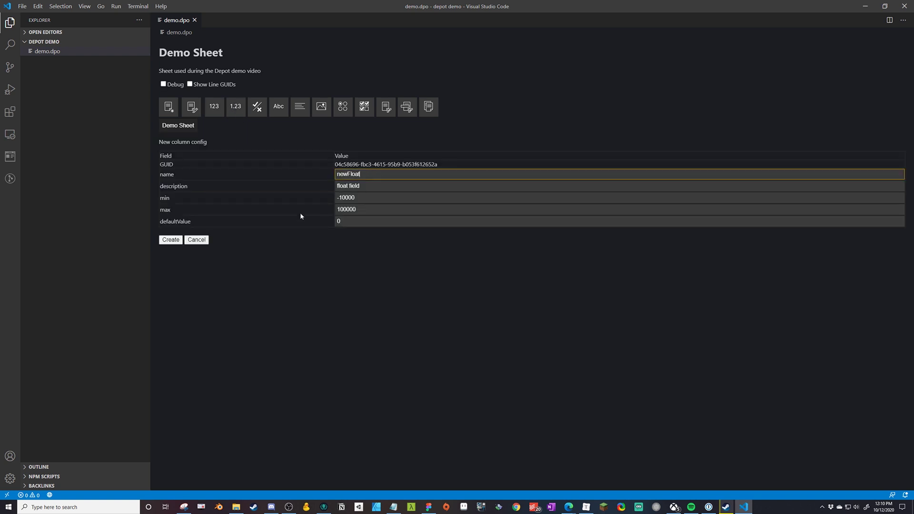
click(339, 221)
click(343, 278)
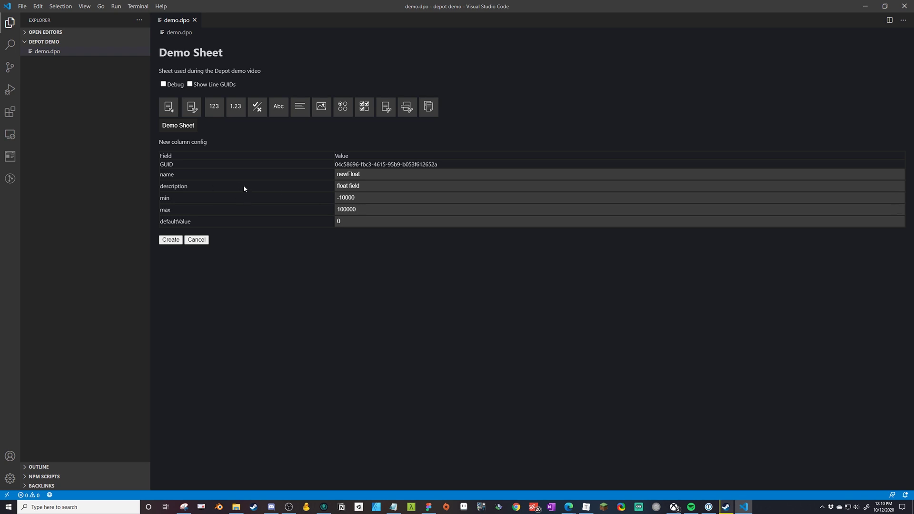
click(319, 222)
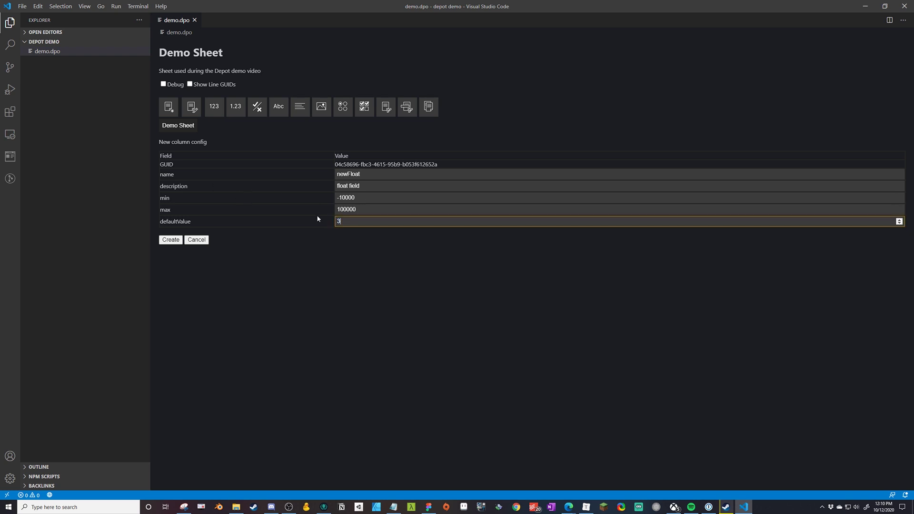
text(32.54)
click(171, 239)
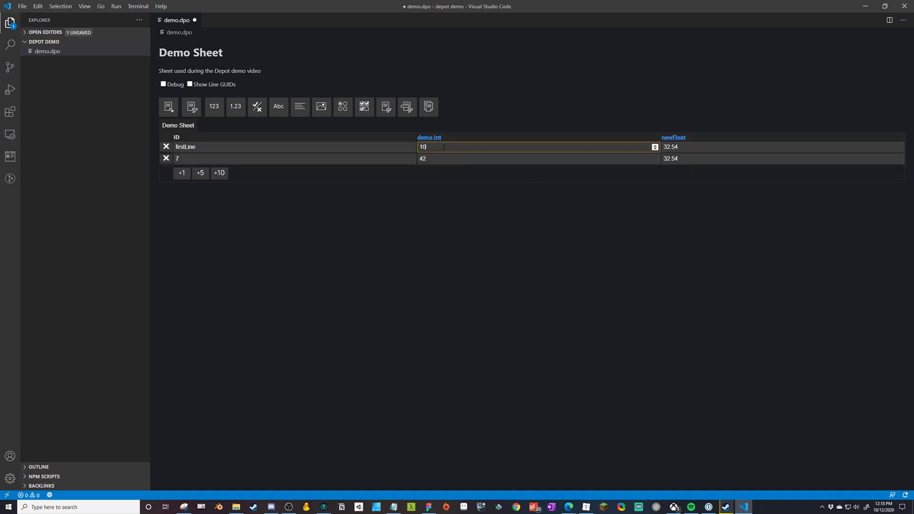
Create a boolean column named newBool with its default value enabled, and set it to false for firstLine only.
click(257, 107)
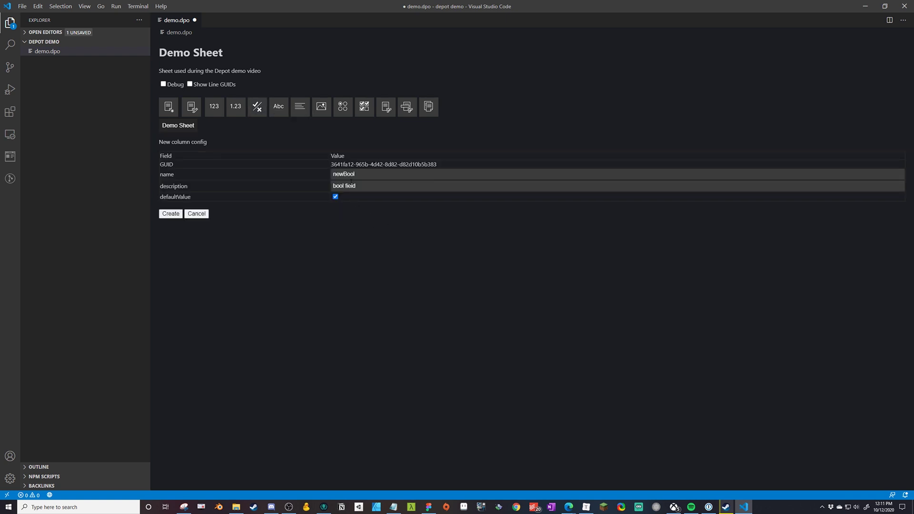
click(171, 213)
click(839, 158)
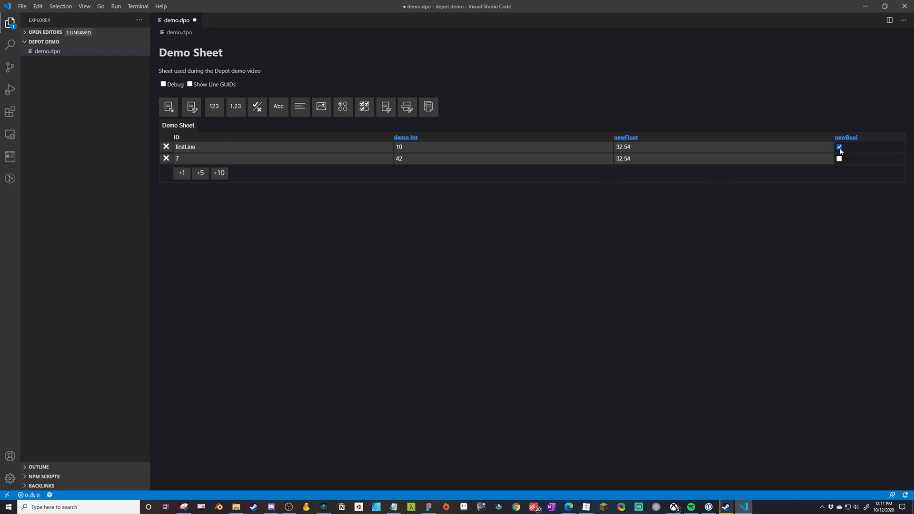
click(839, 147)
click(839, 159)
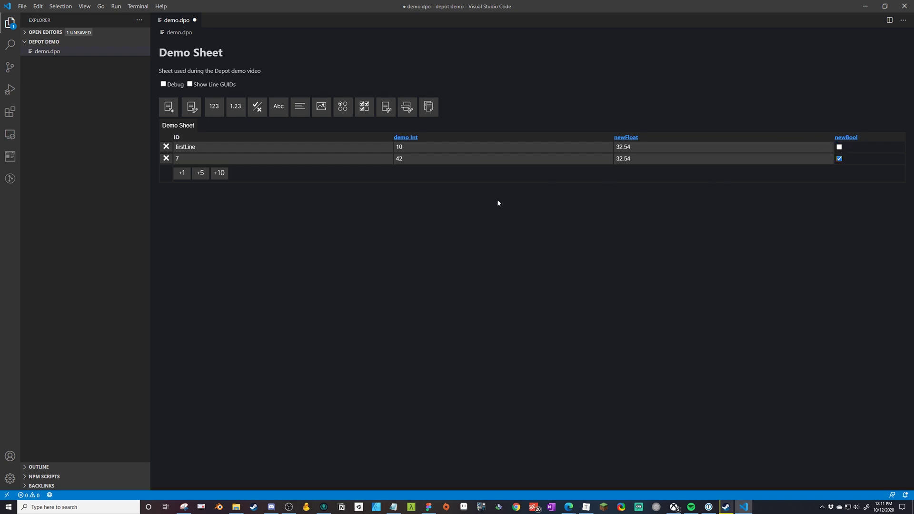
Turn on the Debug view and examine newBool's default value and its values in the two lines.
click(163, 84)
scroll(257, 247, down, 6)
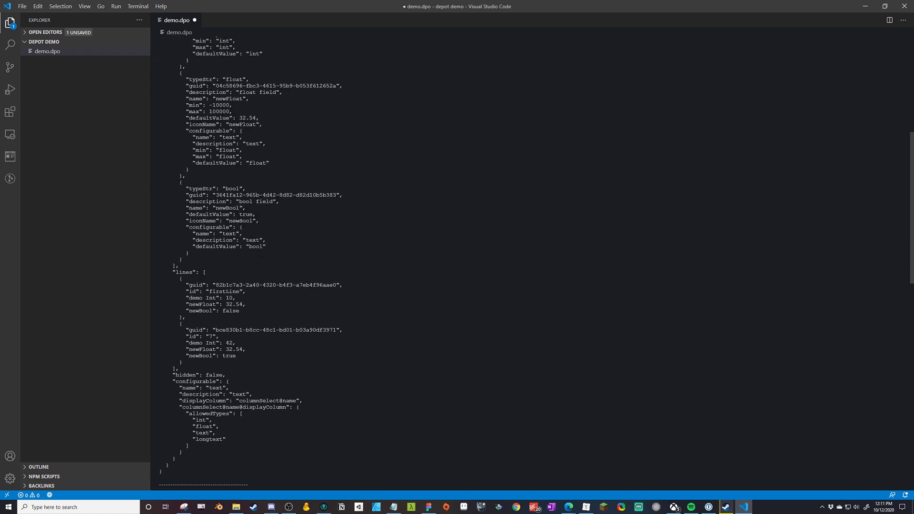
drag(236, 214, 253, 215)
scroll(226, 178, down, 3)
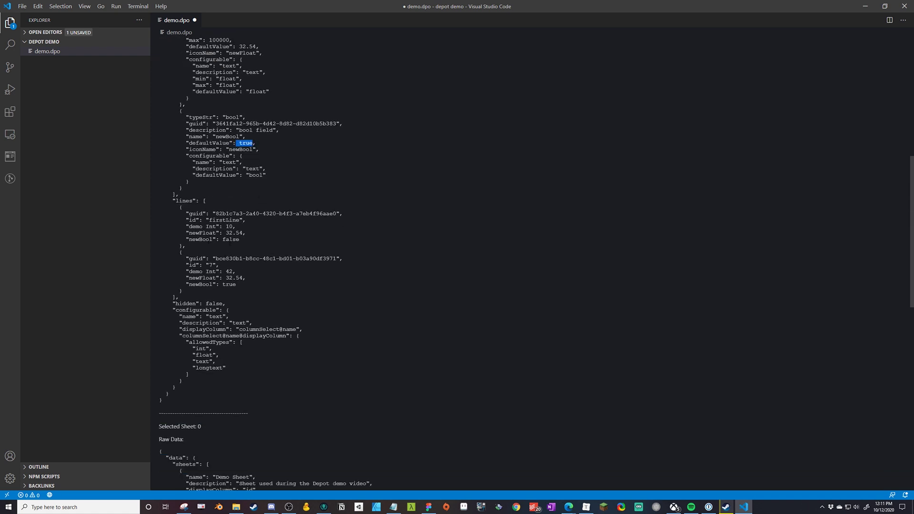
double_click(231, 238)
double_click(230, 284)
scroll(377, 235, up, 15)
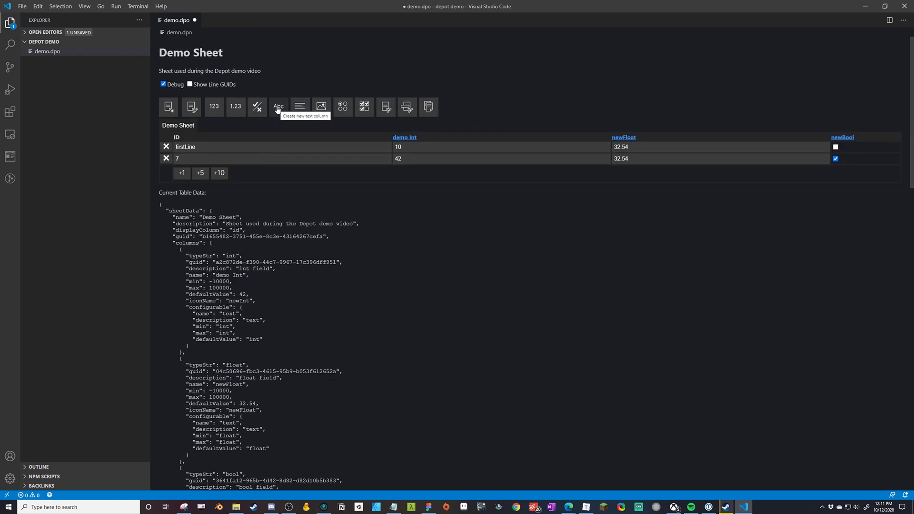
Create a text column named newText with the default value "demo video text", keeping its suggested description.
click(278, 109)
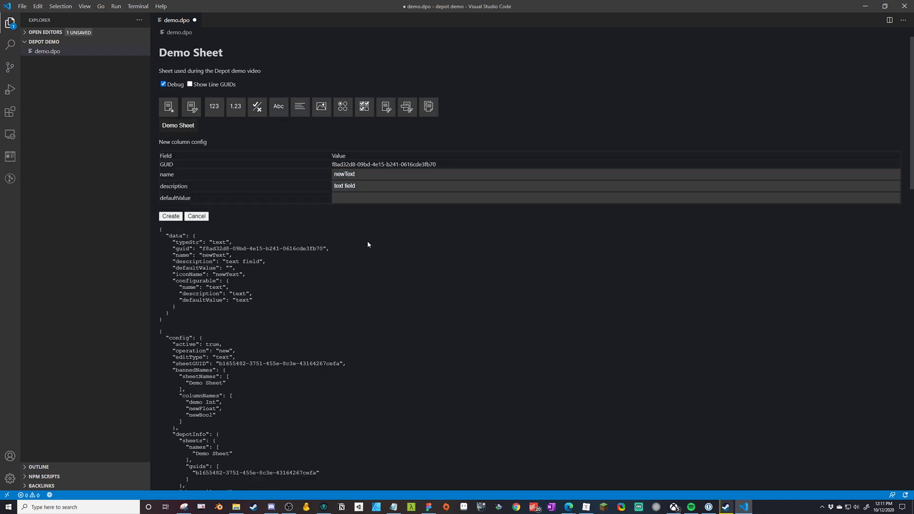
click(356, 198)
text(demo )
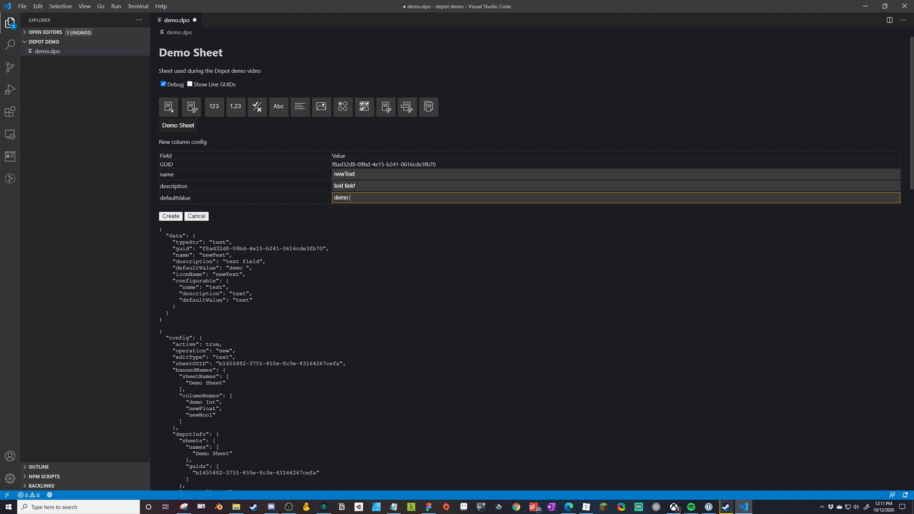
text(video text)
click(301, 212)
click(170, 216)
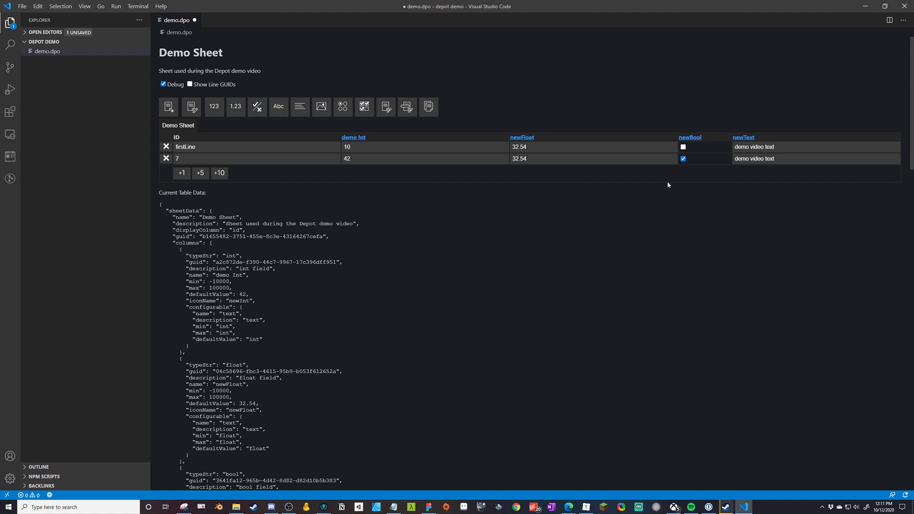
Change the newText value of line 7 to "demo viasdasdasd" and add two more lines to the sheet.
drag(780, 159, 755, 160)
text(asdasdasd)
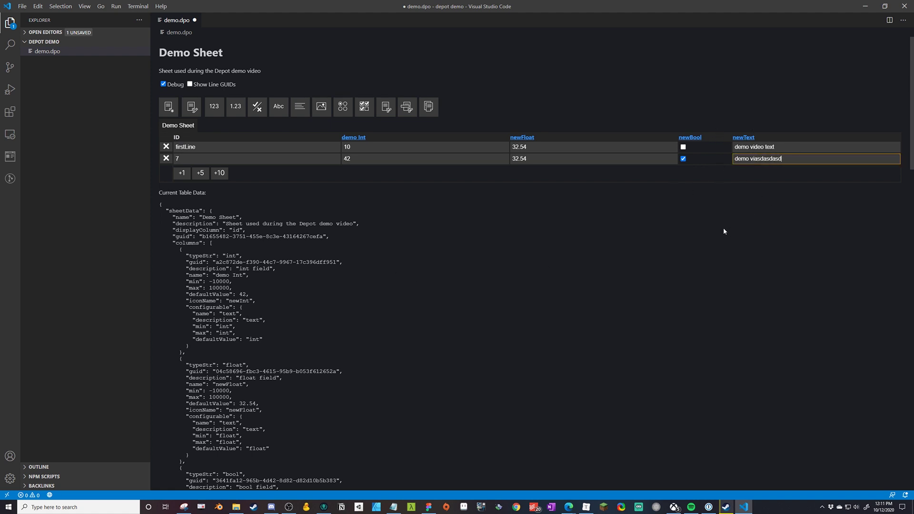
drag(722, 230, 690, 236)
click(477, 287)
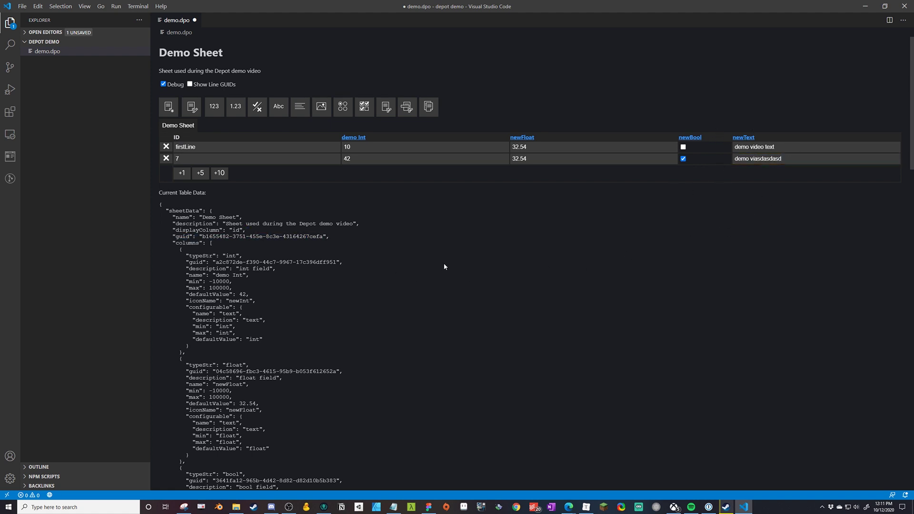
click(181, 173)
click(181, 185)
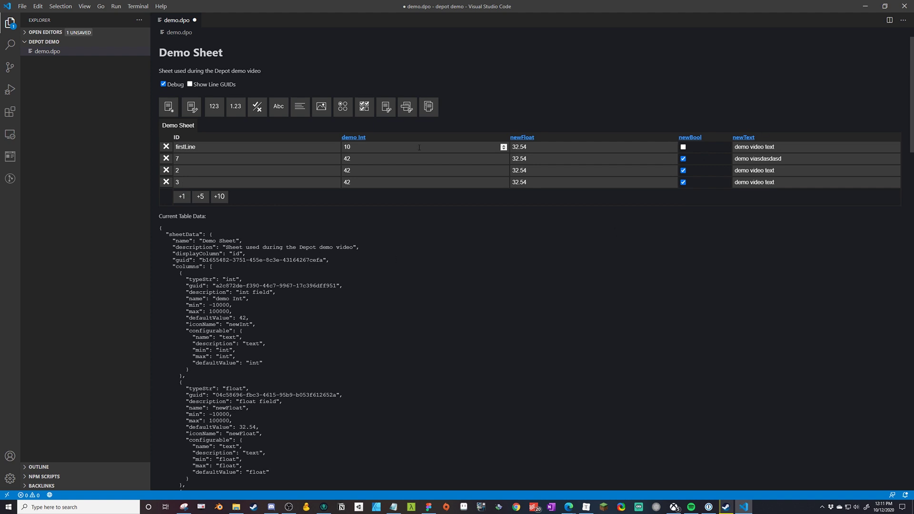
Create a long text column named newLongText with its suggested settings, and enlarge its text box in firstLine.
click(299, 106)
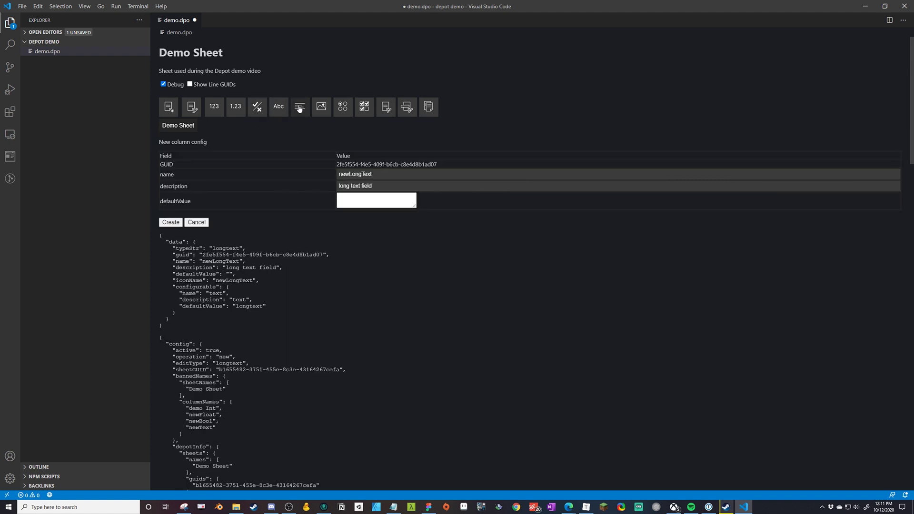
click(180, 221)
click(826, 150)
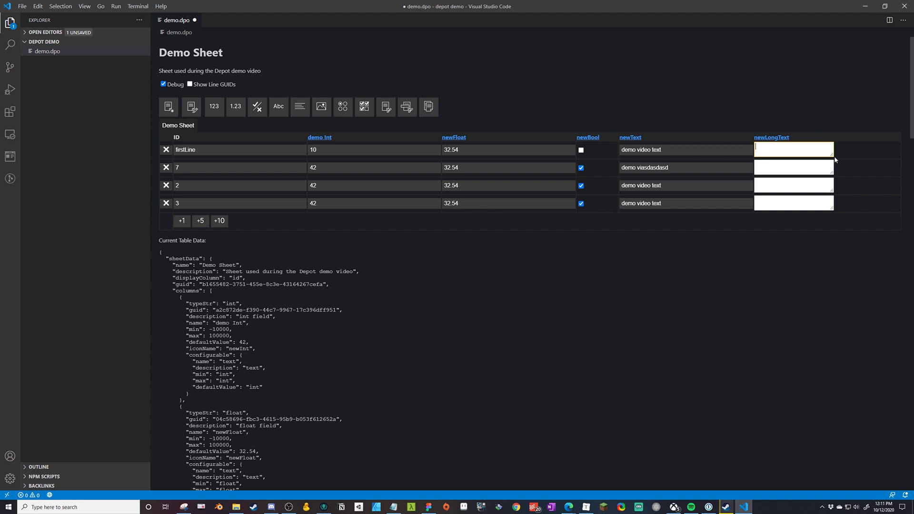
drag(830, 154, 854, 198)
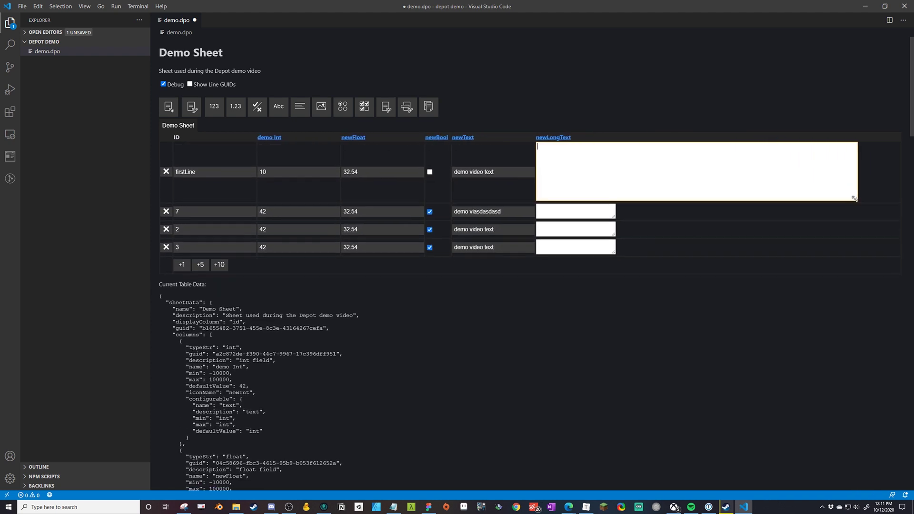
Fill firstLine's newLongText box with many pasted copies of "asdasdasdasd" until the text exceeds the box height.
text(asdasdasdasd)
key(ctrl+a)
click(592, 184)
key(ctrl+a)
key(ctrl+c)
key(ctrl+v)
key(ctrl+v)
key(ctrl+v)
key(ctrl+v)
key(ctrl+v)
key(ctrl+v)
key(ctrl+v)
key(ctrl+v)
key(ctrl+v)
key(ctrl+v)
key(ctrl+v)
key(ctrl+v)
key(ctrl+v)
key(ctrl+v)
key(ctrl+v)
key(ctrl+v)
key(ctrl+v)
key(ctrl+v)
key(ctrl+v)
key(ctrl+v)
key(ctrl+v)
key(ctrl+v)
key(ctrl+v)
key(ctrl+v)
key(ctrl+v)
key(ctrl+v)
key(ctrl+v)
key(ctrl+v)
key(ctrl+v)
key(ctrl+v)
key(ctrl+v)
key(ctrl+v)
key(ctrl+v)
key(ctrl+v)
key(ctrl+v)
key(ctrl+v)
key(ctrl+v)
key(ctrl+v)
key(ctrl+v)
key(ctrl+v)
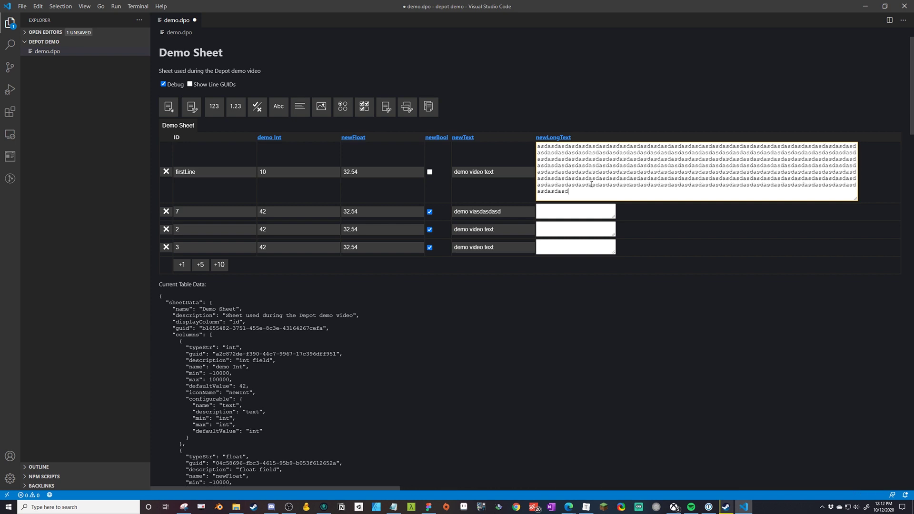
click(499, 174)
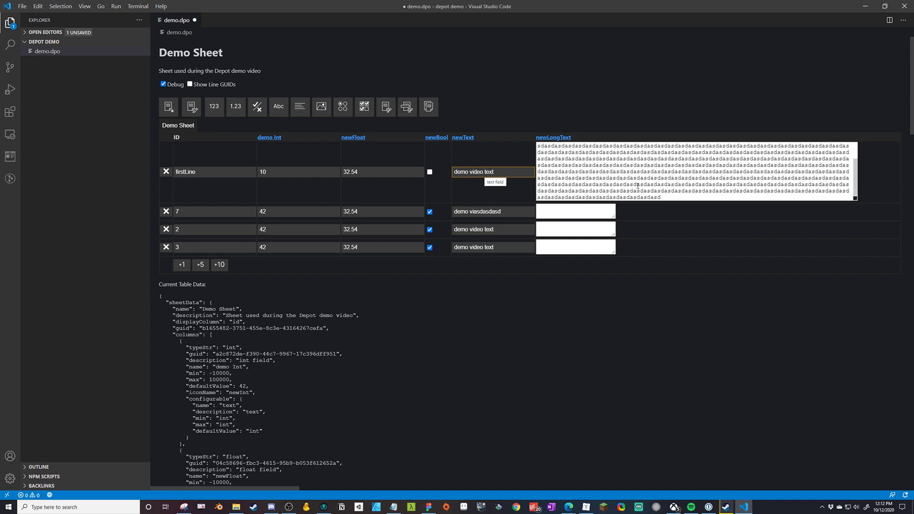
Shrink firstLine's newLongText box back to a small size and delete all of its text.
drag(855, 198, 827, 159)
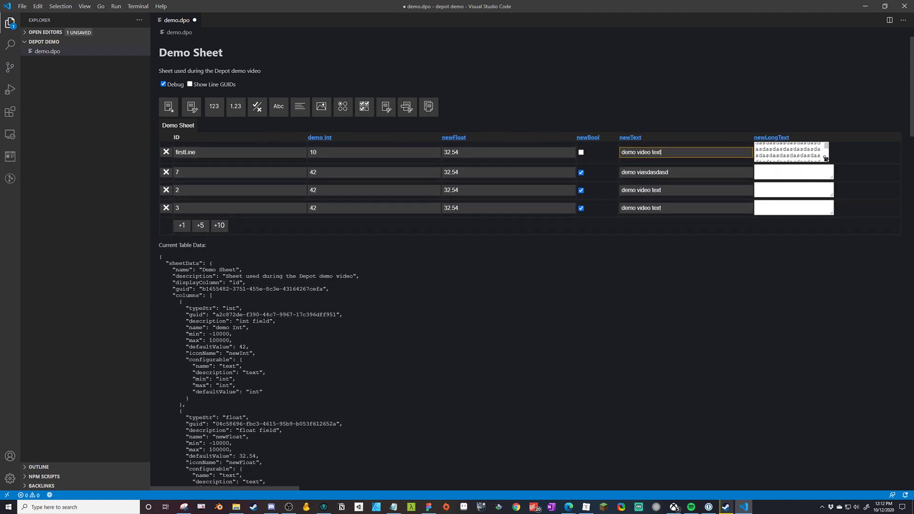
double_click(800, 152)
key(BackSpace)
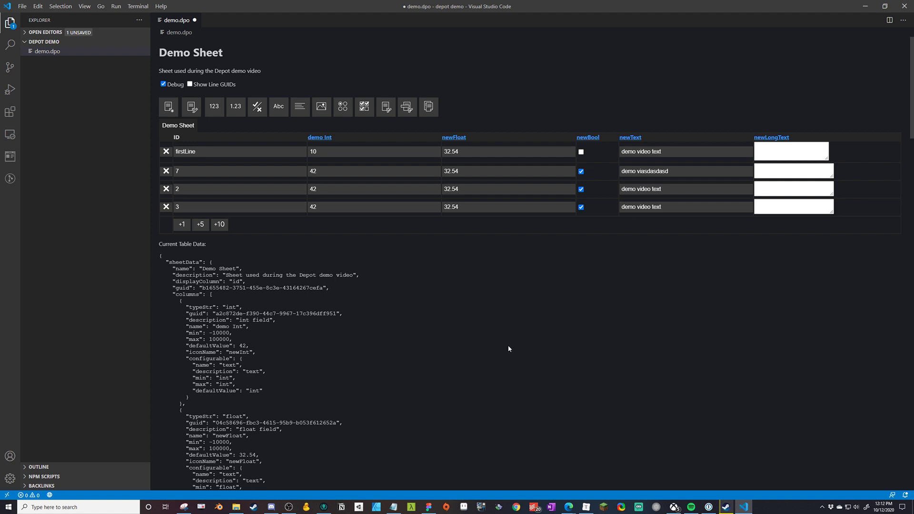
Create an image column named newImage with its suggested description and an empty default value.
drag(364, 300, 363, 295)
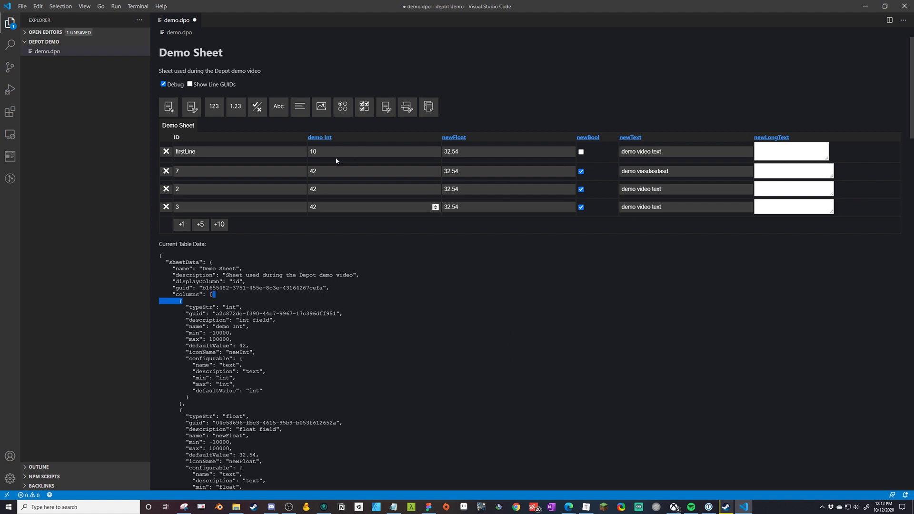
click(325, 109)
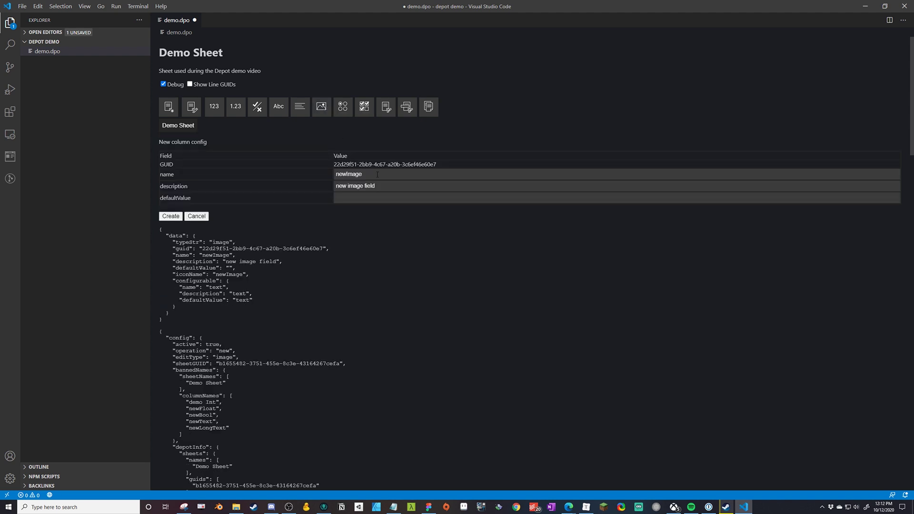
drag(368, 175, 340, 175)
click(340, 175)
click(361, 199)
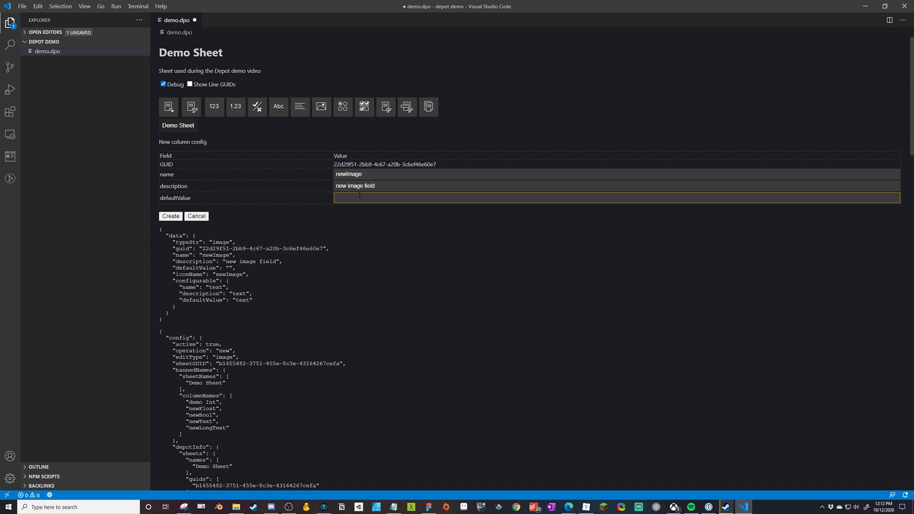
click(172, 217)
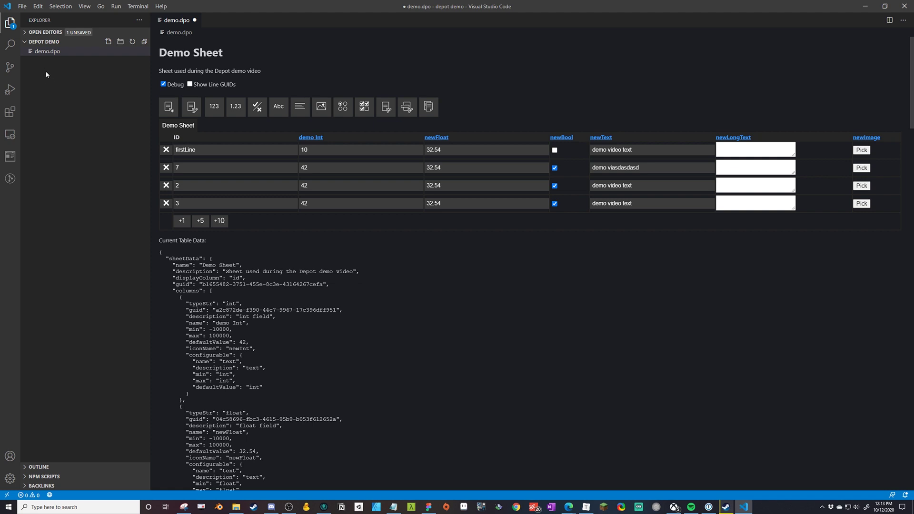
Add the images folder from Workspace\cantata-vscode\cantata-tools\examples to the workspace.
click(43, 42)
click(43, 41)
right_click(56, 80)
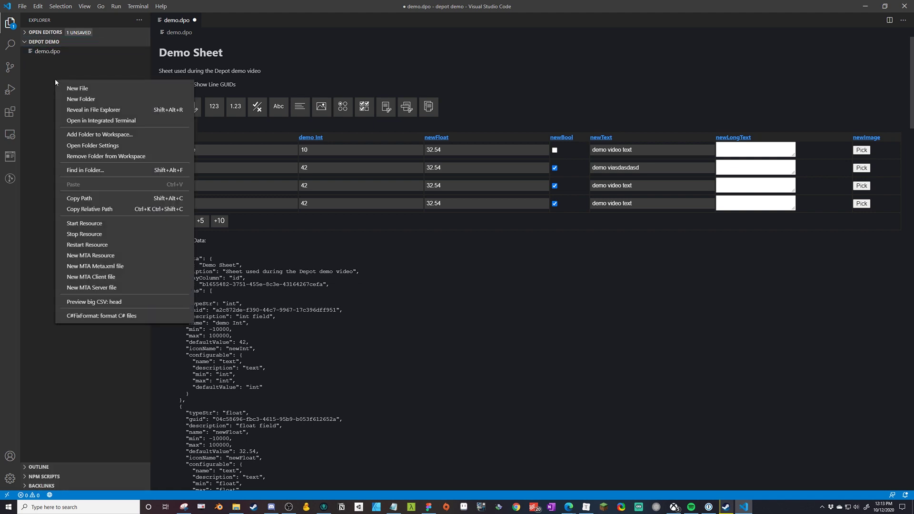
click(99, 135)
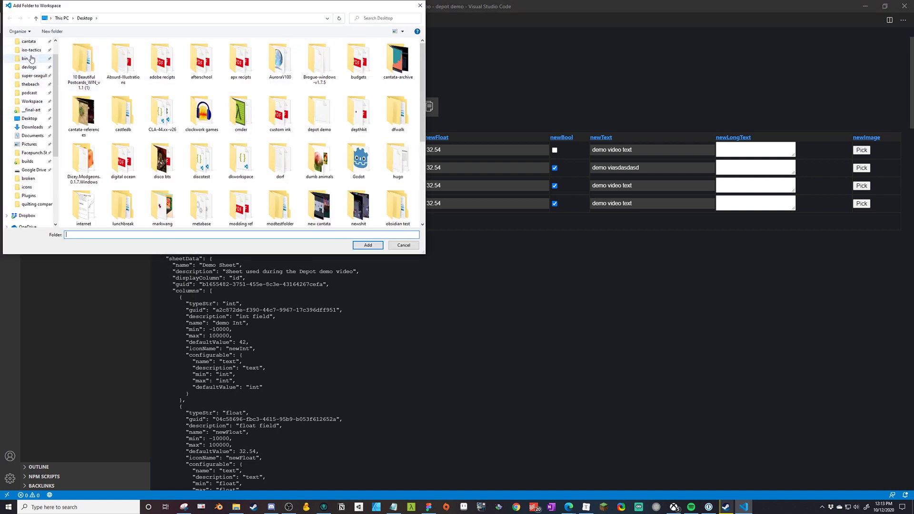
scroll(28, 62, up, 2)
click(31, 126)
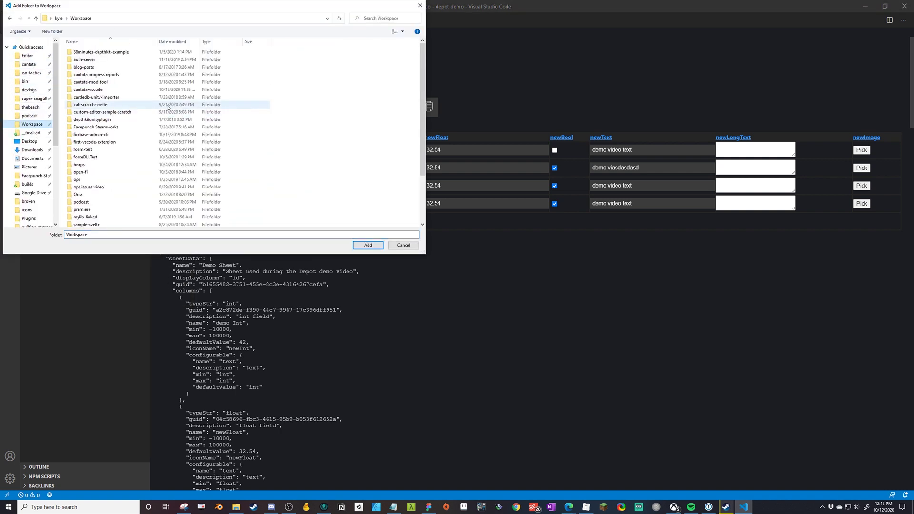
click(95, 89)
double_click(95, 90)
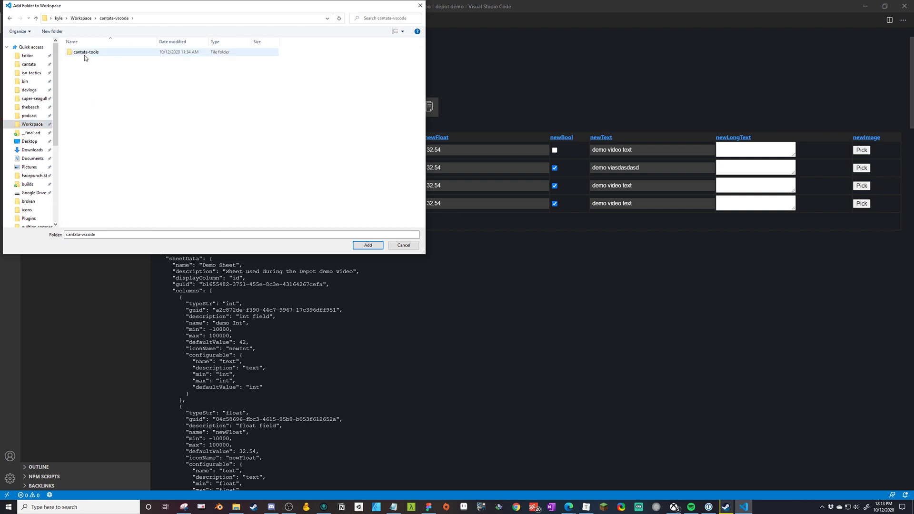
double_click(82, 52)
double_click(84, 68)
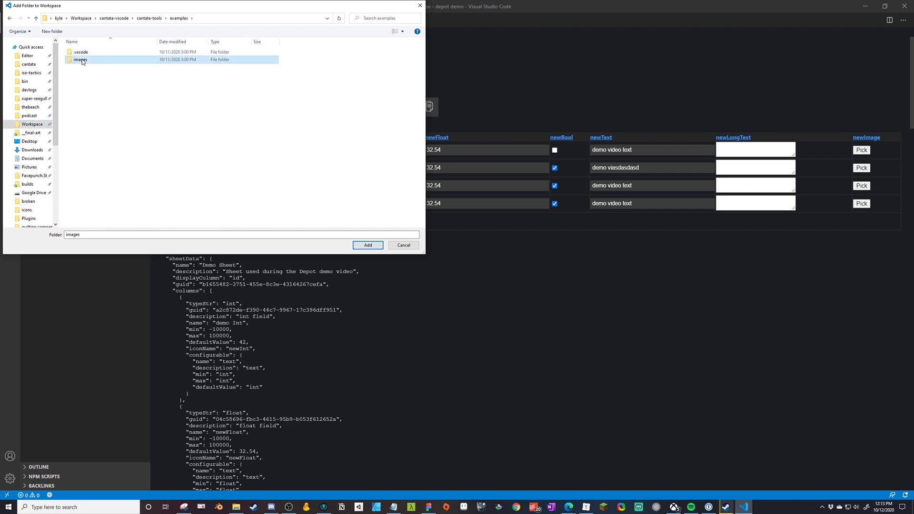
double_click(80, 60)
click(368, 245)
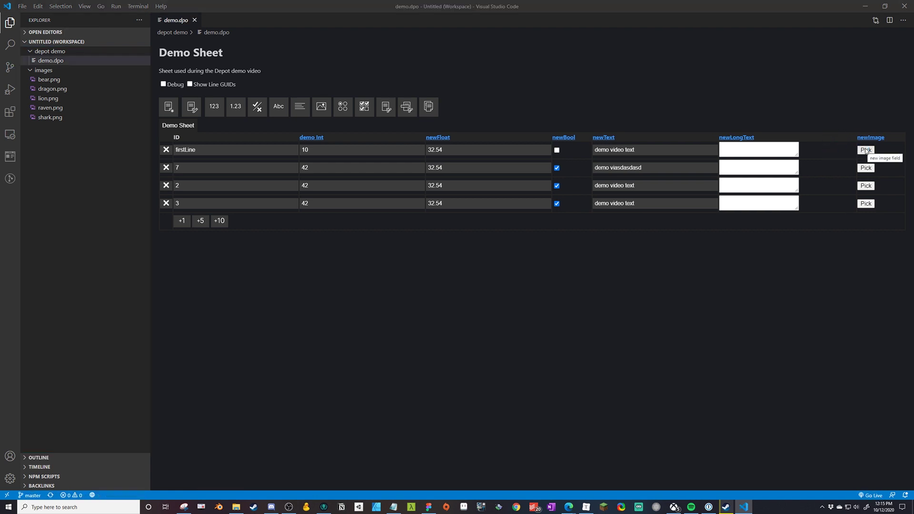
Assign bear.png from the examples images folder to firstLine's newImage cell, listing all file types in the file picker.
click(863, 151)
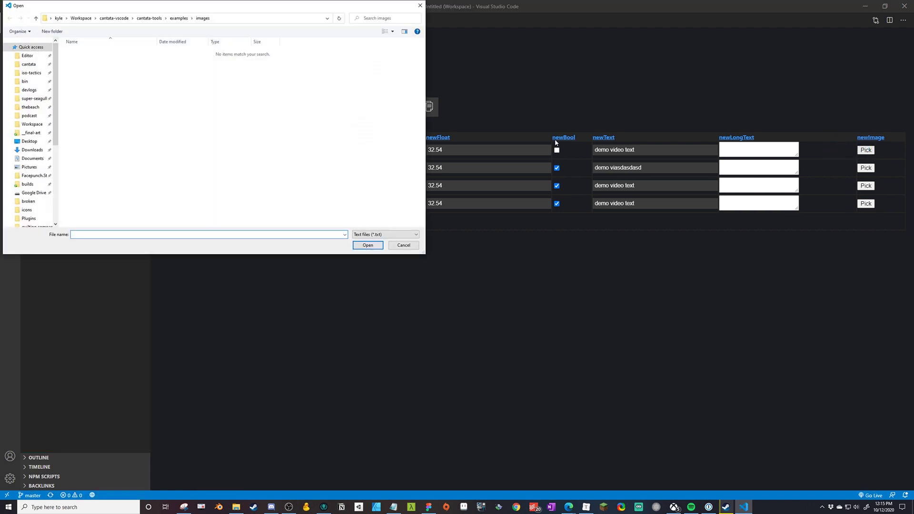
drag(222, 11, 268, 45)
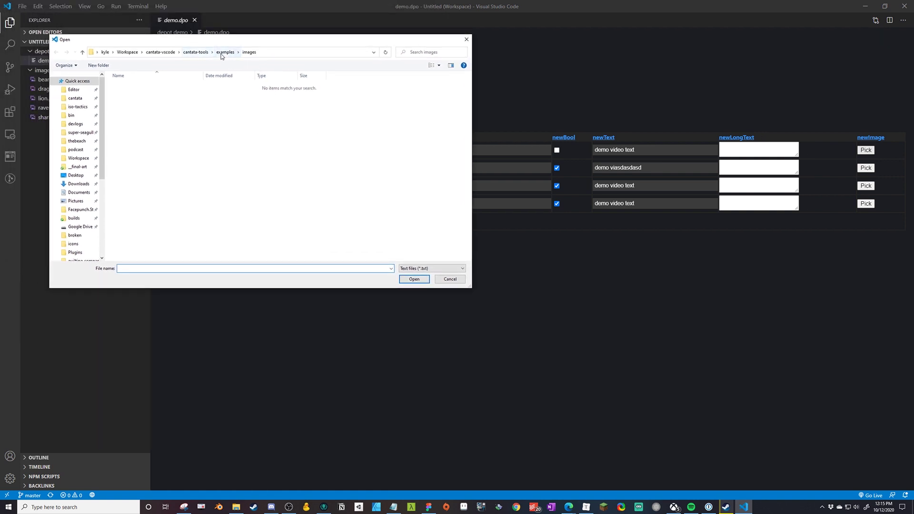
click(418, 269)
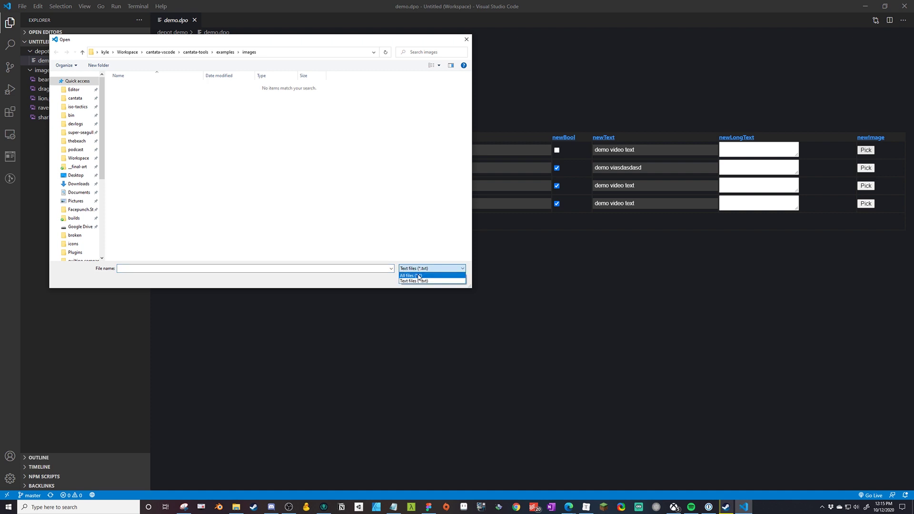
click(419, 280)
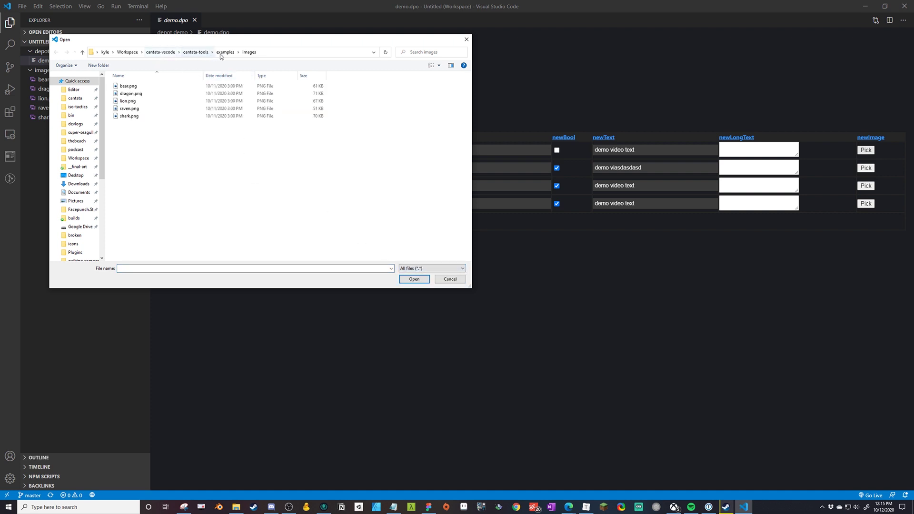
click(128, 87)
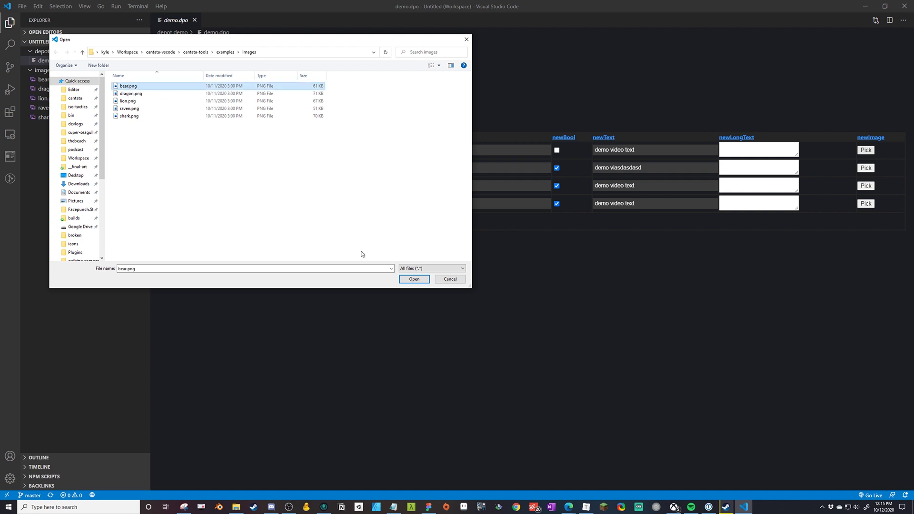
click(413, 280)
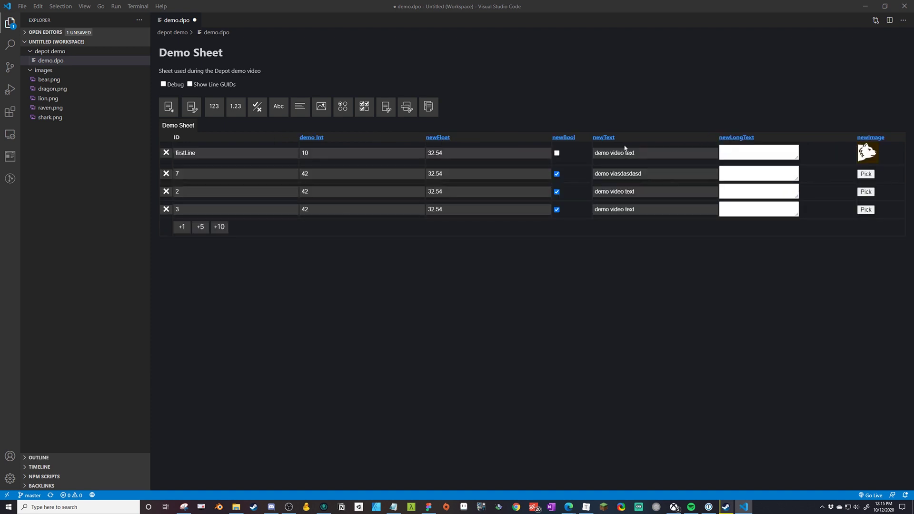
Enable Debug and examine the relative image path stored in firstLine's newImage entry in the JSON.
click(163, 85)
scroll(162, 86, down, 4)
scroll(257, 228, down, 10)
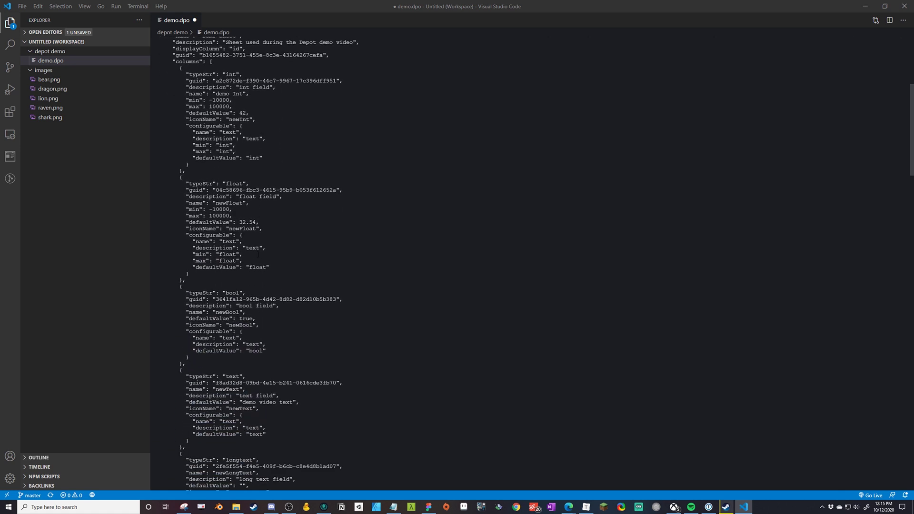
scroll(257, 228, up, 1)
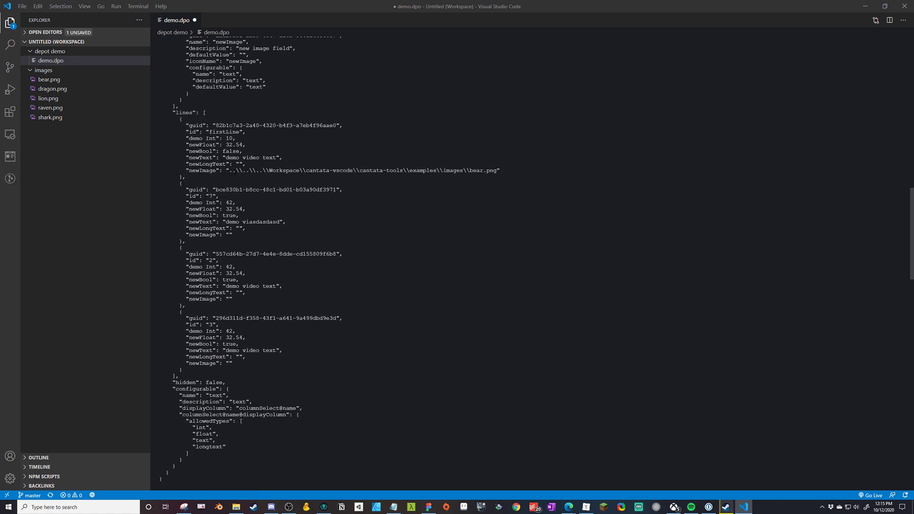
drag(228, 170, 411, 165)
drag(482, 170, 496, 171)
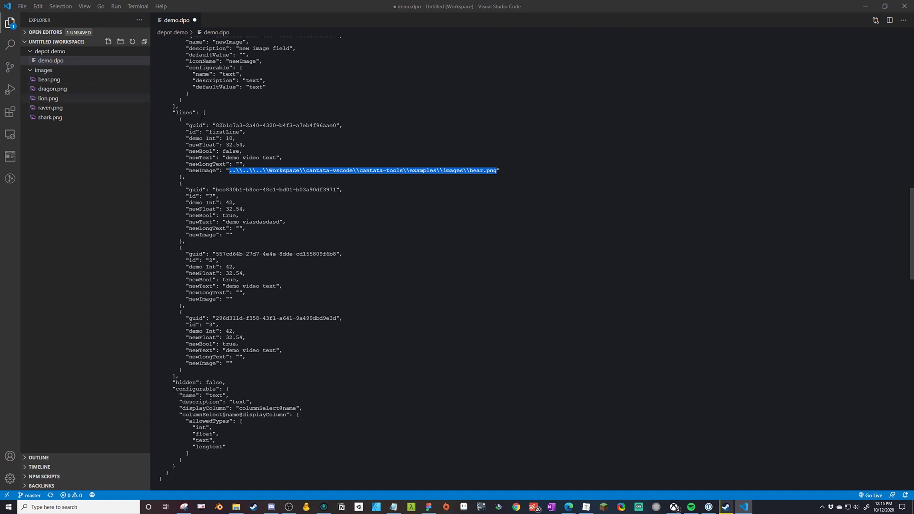
click(233, 173)
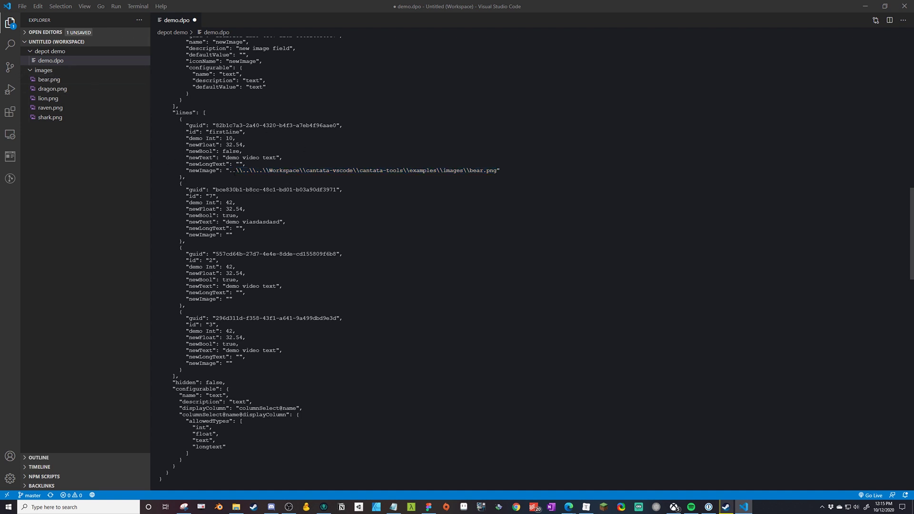
drag(230, 171, 495, 170)
click(254, 180)
drag(230, 171, 494, 171)
Clear the bear image from firstLine's newImage cell.
scroll(542, 264, up, 10)
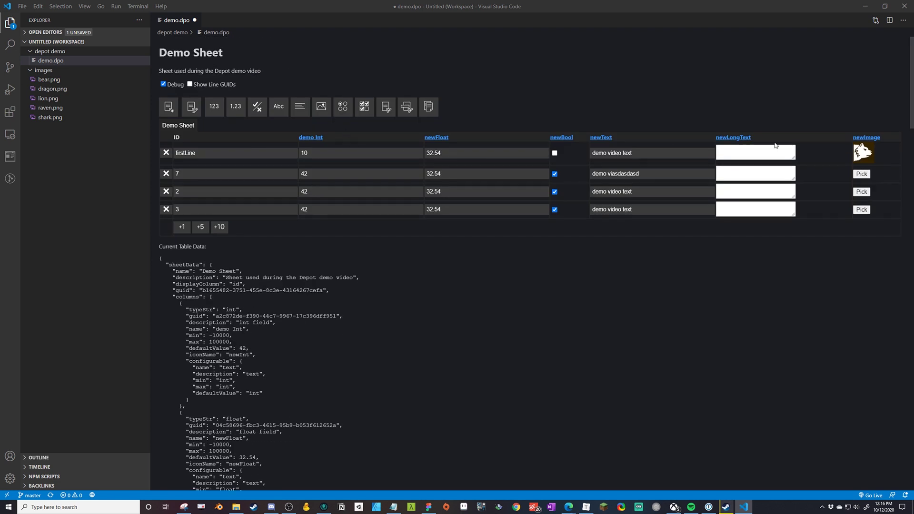
mouse_move(870, 158)
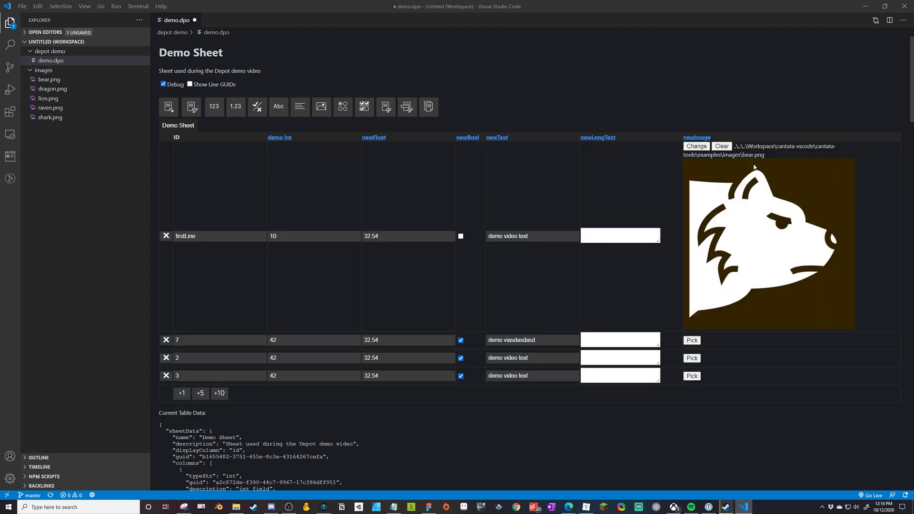
click(722, 147)
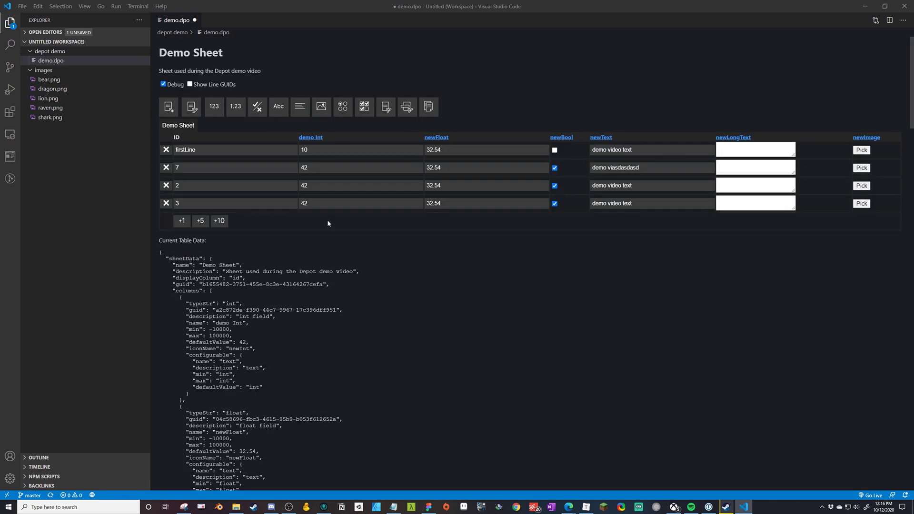
Reveal the images folder in File Explorer, copy it into the Desktop's depot demo folder, and return to the sheet.
right_click(44, 70)
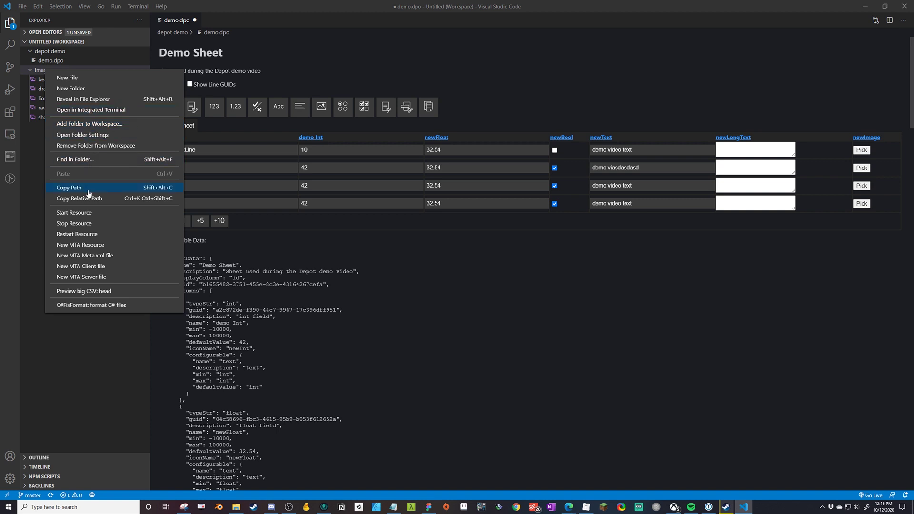
click(88, 99)
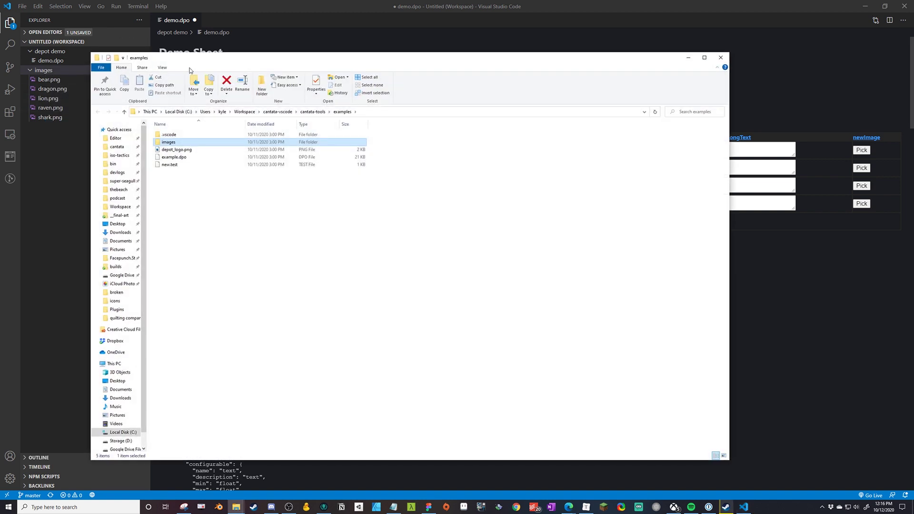
click(287, 252)
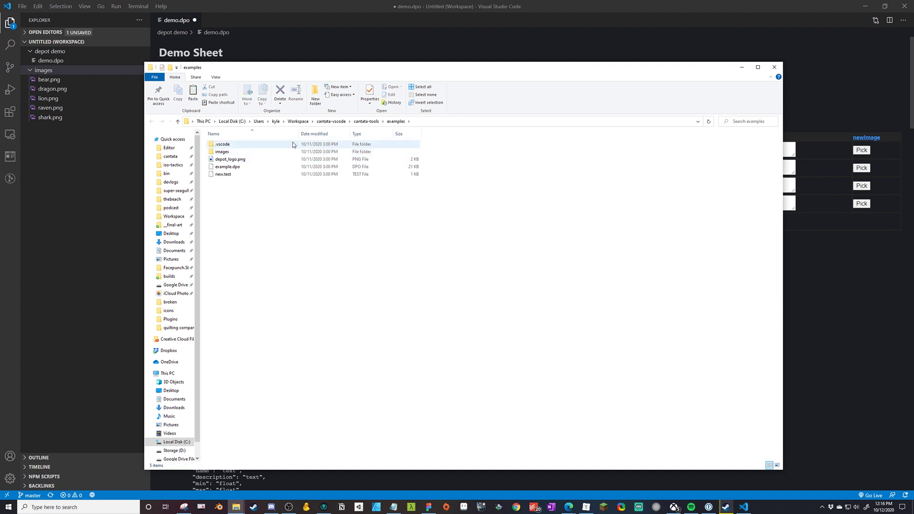
click(171, 234)
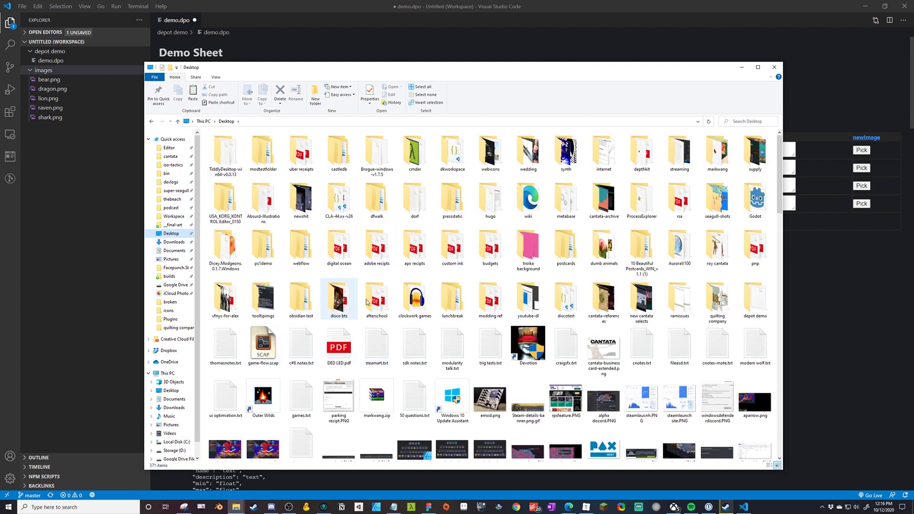
double_click(754, 297)
key(ctrl+v)
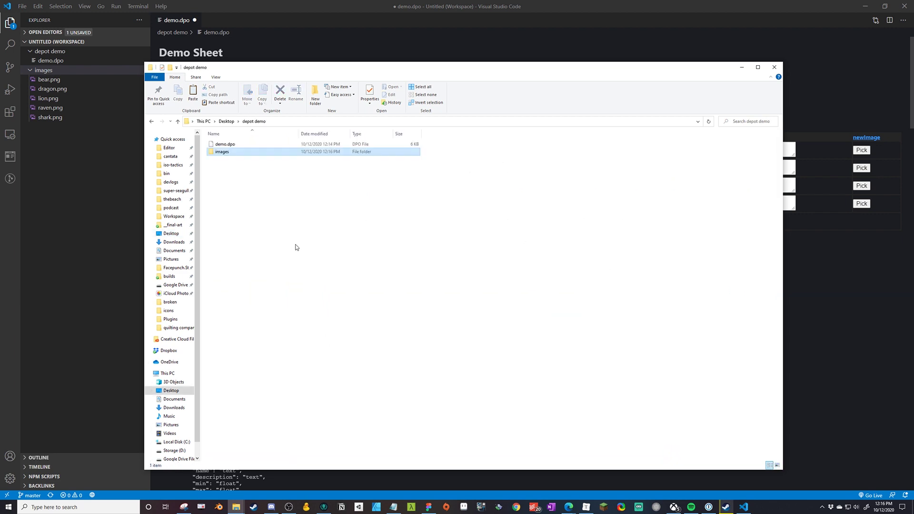
click(81, 179)
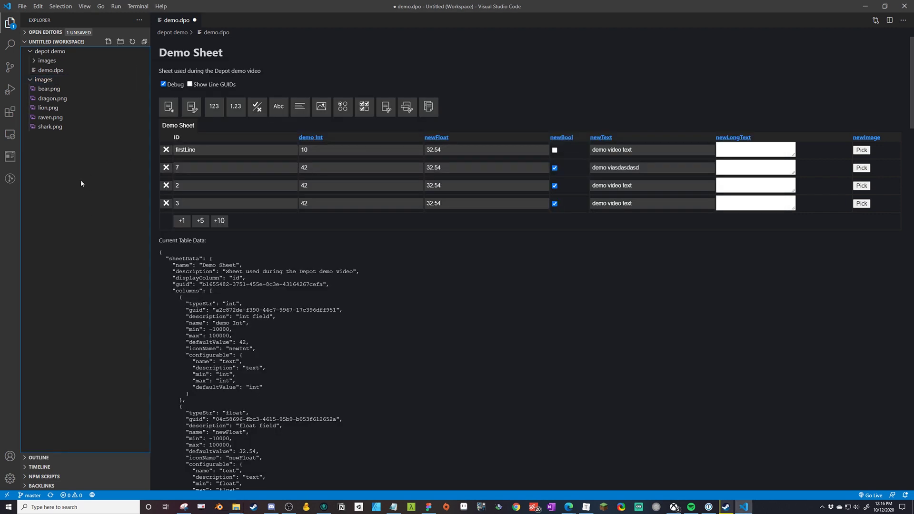
Assign bear.png from the Desktop's depot demo images folder to firstLine's newImage cell, listing all file types in the file picker.
click(52, 81)
click(861, 150)
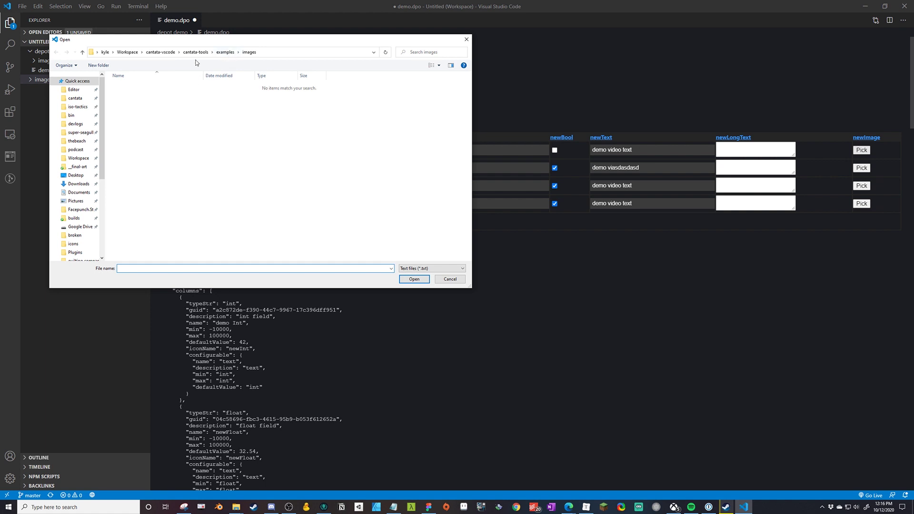
click(75, 175)
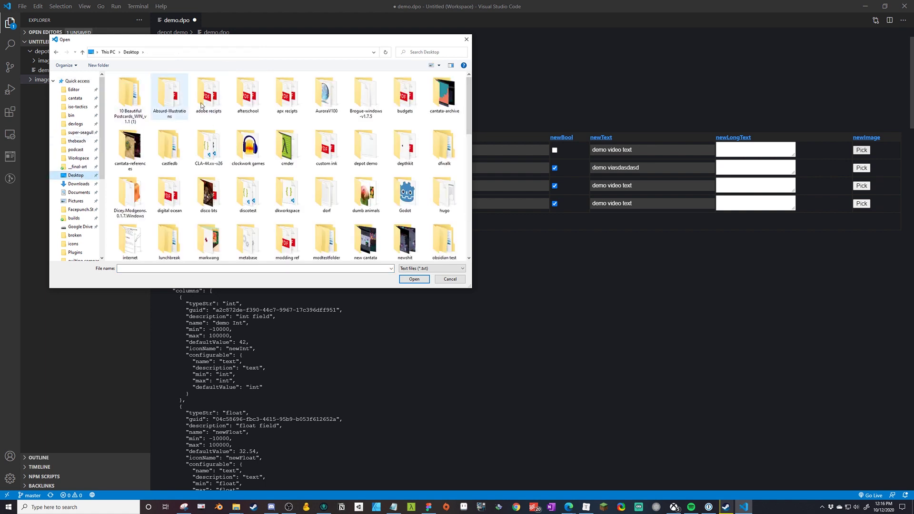
scroll(286, 152, down, 5)
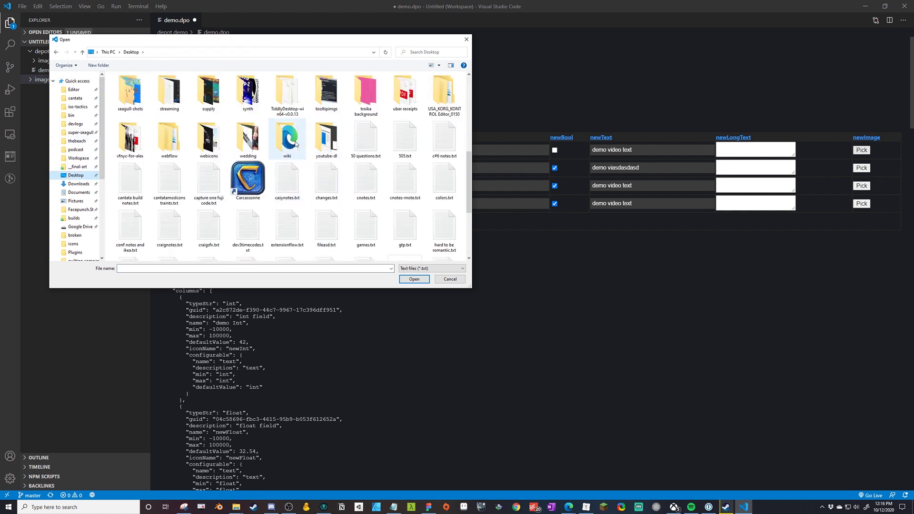
scroll(286, 157, up, 5)
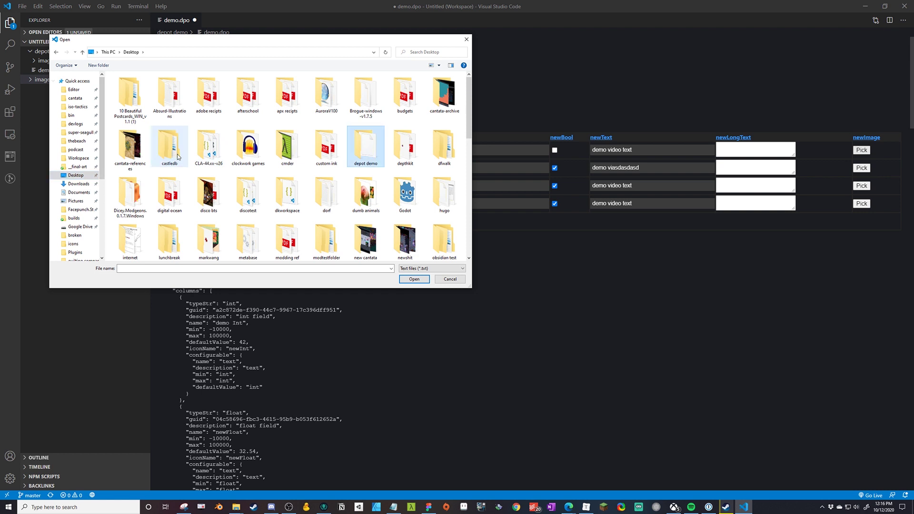
double_click(330, 145)
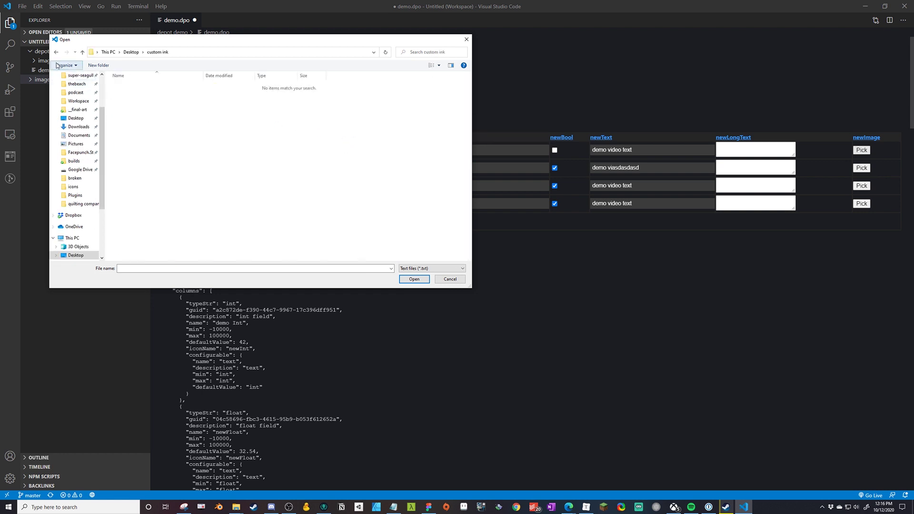
click(56, 52)
double_click(365, 145)
double_click(128, 87)
click(419, 268)
click(417, 276)
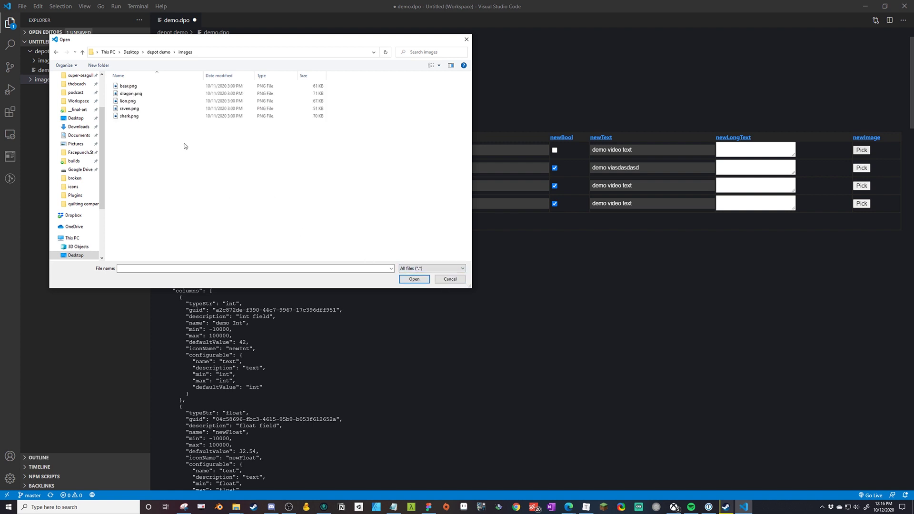
click(129, 88)
click(417, 282)
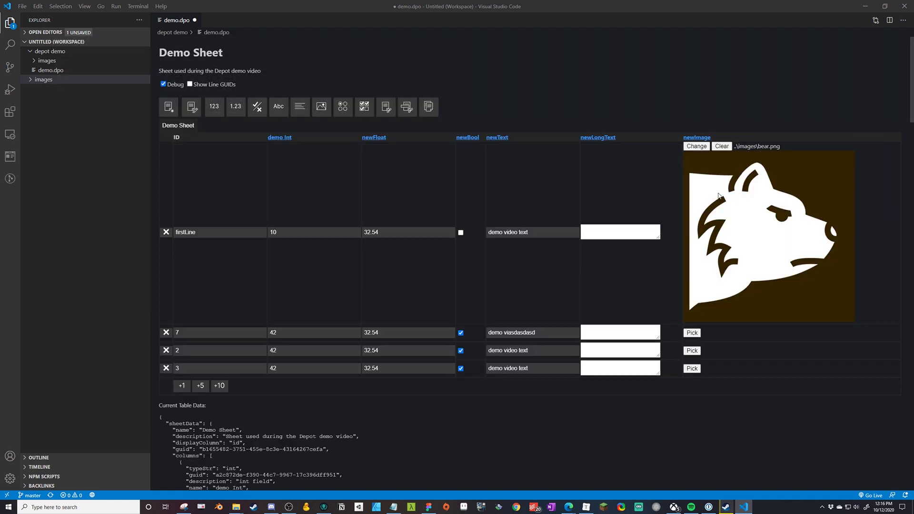
Examine the relative bear.png path stored in firstLine's newImage entry in the debug JSON.
click(163, 84)
click(164, 84)
scroll(273, 265, down, 5)
scroll(274, 266, down, 20)
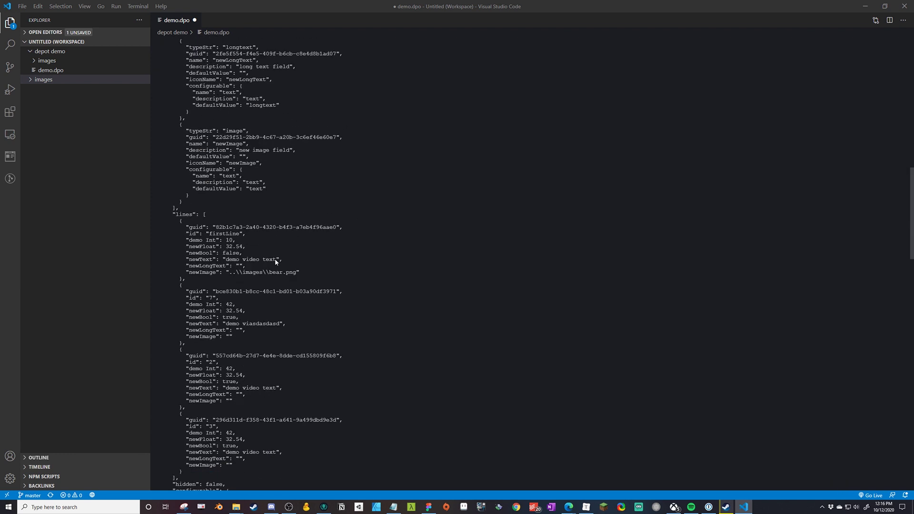
drag(229, 171, 296, 170)
click(332, 171)
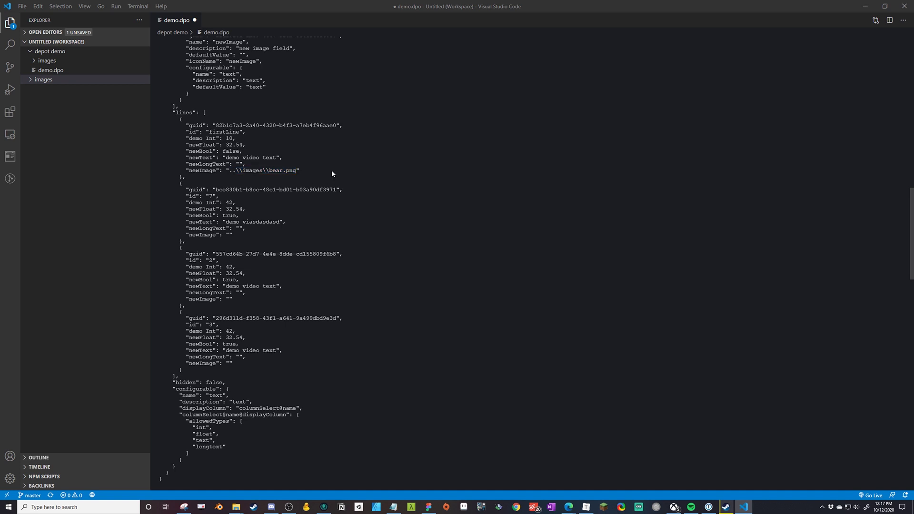
Save demo.dpo, recheck the stored bear.png path, and return to the sheet table.
key(ctrl+s)
drag(228, 170, 295, 171)
click(314, 175)
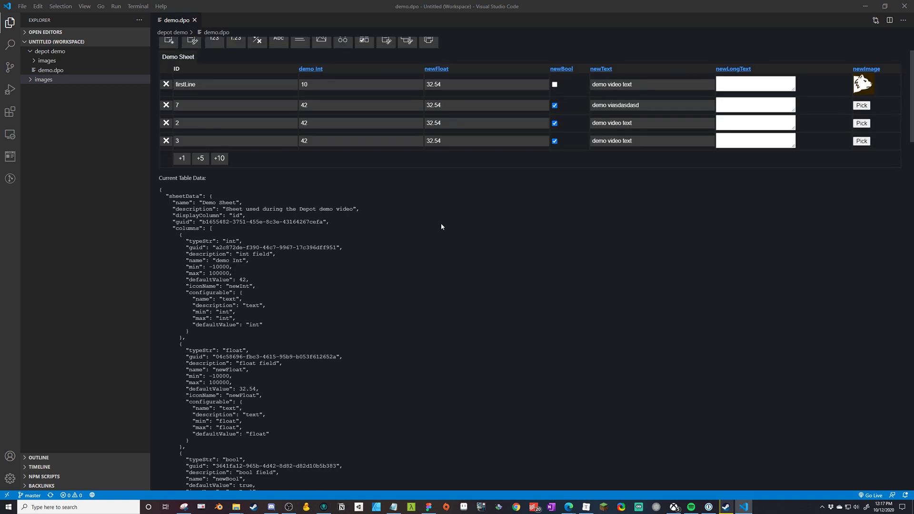
scroll(440, 226, up, 2)
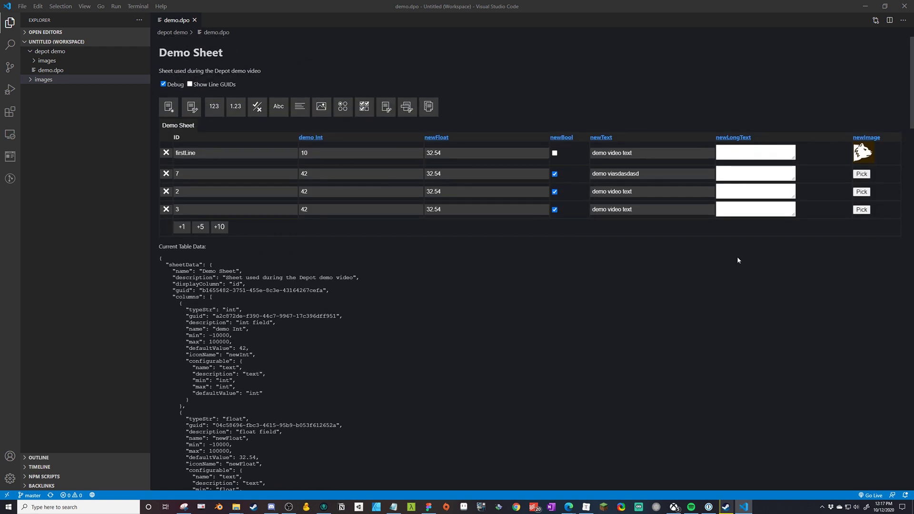
Assign dragon.png from the depot demo images folder to line 7's newImage cell, listing all file types.
click(861, 174)
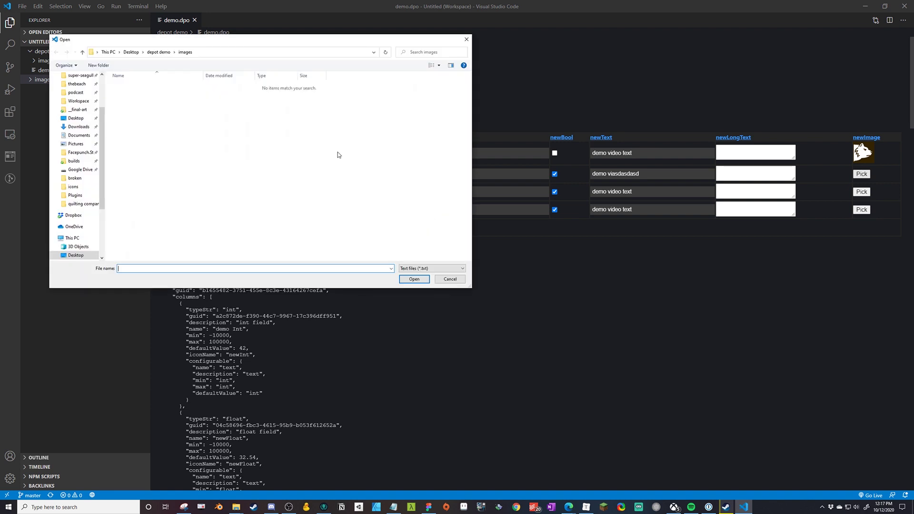
click(415, 268)
click(419, 281)
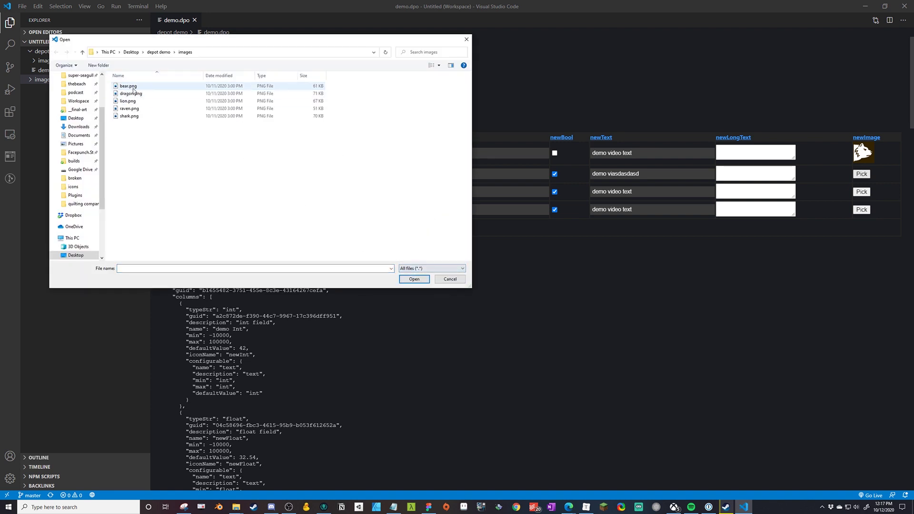
click(131, 94)
click(418, 280)
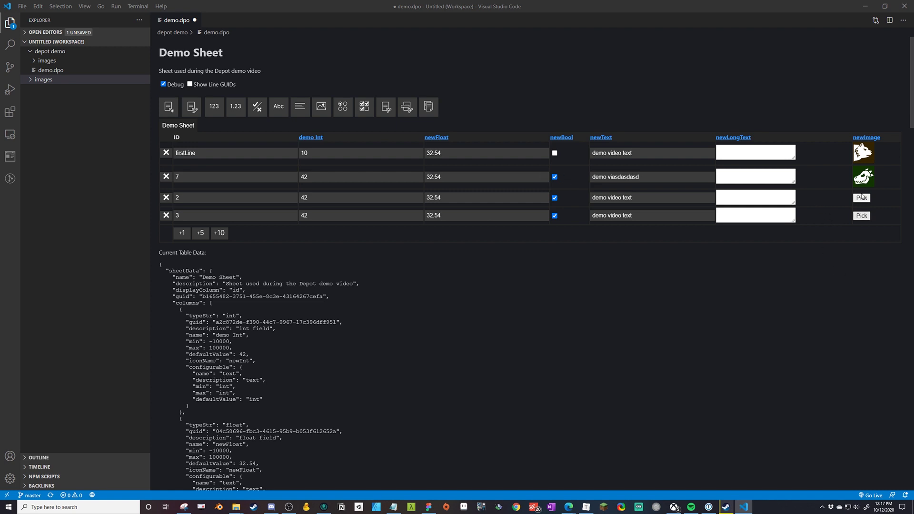
Delete the newImage column from Demo Sheet and save demo.dpo after reviewing the line entries in the JSON.
click(863, 137)
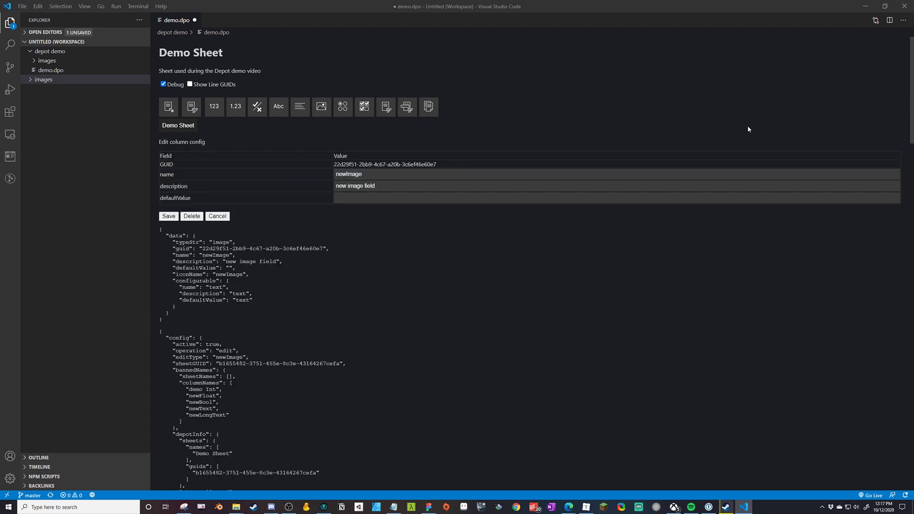
click(192, 216)
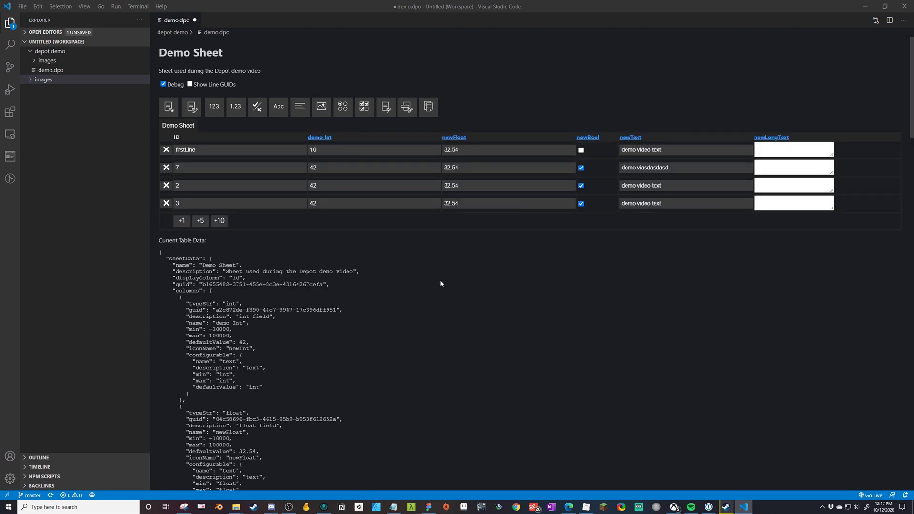
scroll(392, 284, down, 15)
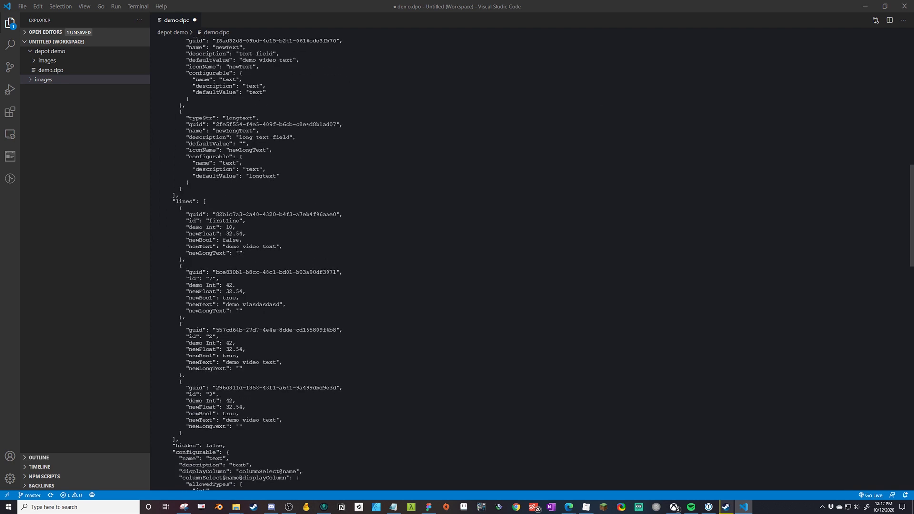
scroll(238, 271, down, 1)
mouse_move(256, 277)
mouse_down()
mouse_move(184, 242)
mouse_move(259, 269)
mouse_up()
click(185, 243)
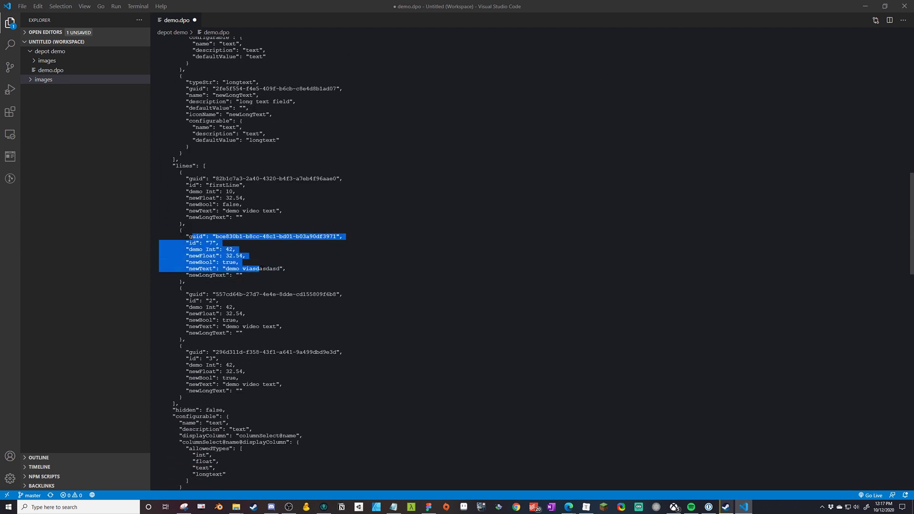
click(254, 265)
scroll(314, 245, up, 15)
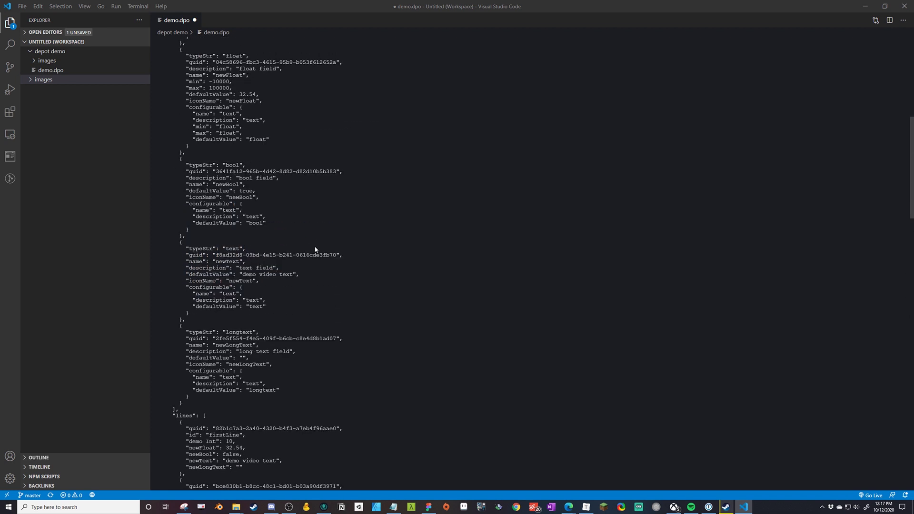
key(ctrl+s)
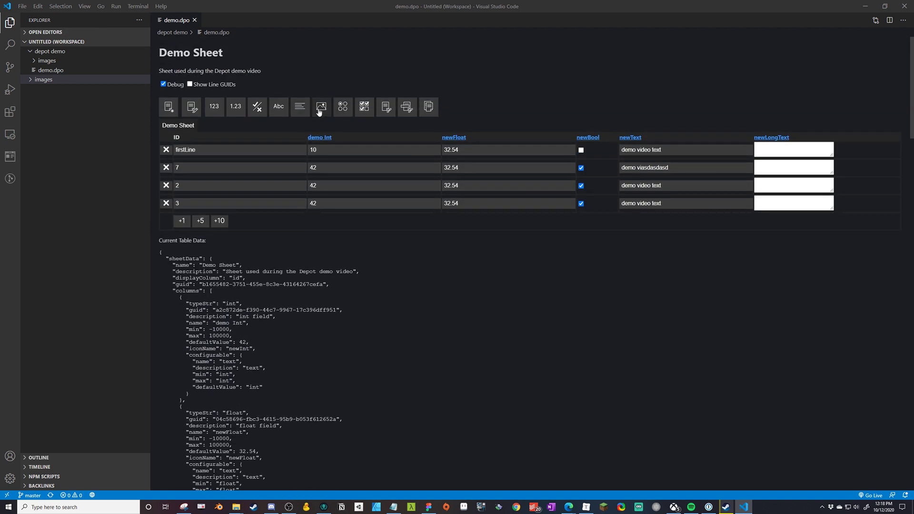
Start a new enum column named newEnum and set its options to "one, two, three".
click(342, 107)
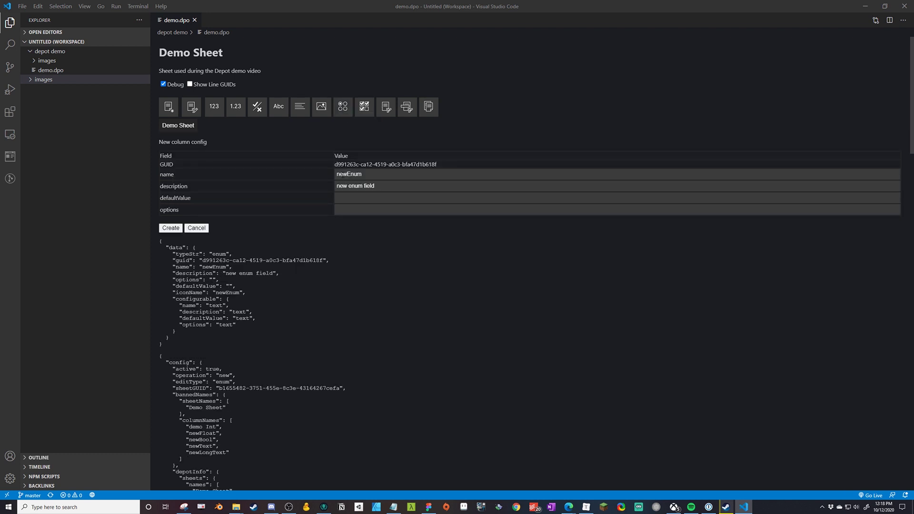
click(366, 196)
text(one)
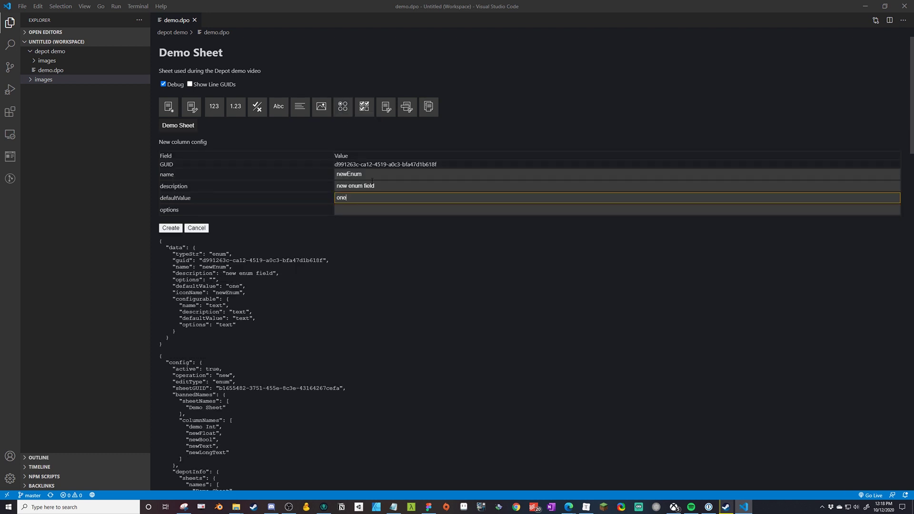
text(, twe)
text(, three)
click(366, 208)
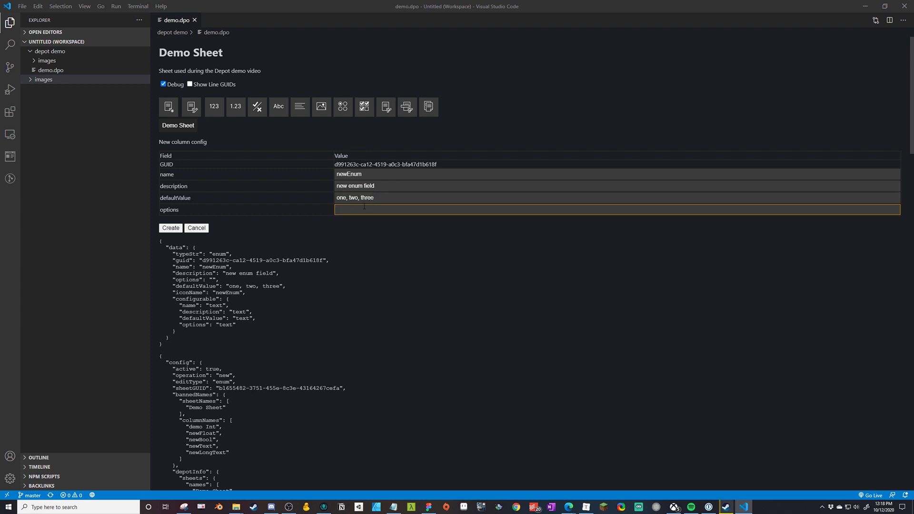
drag(374, 199, 335, 199)
key(ctrl+x)
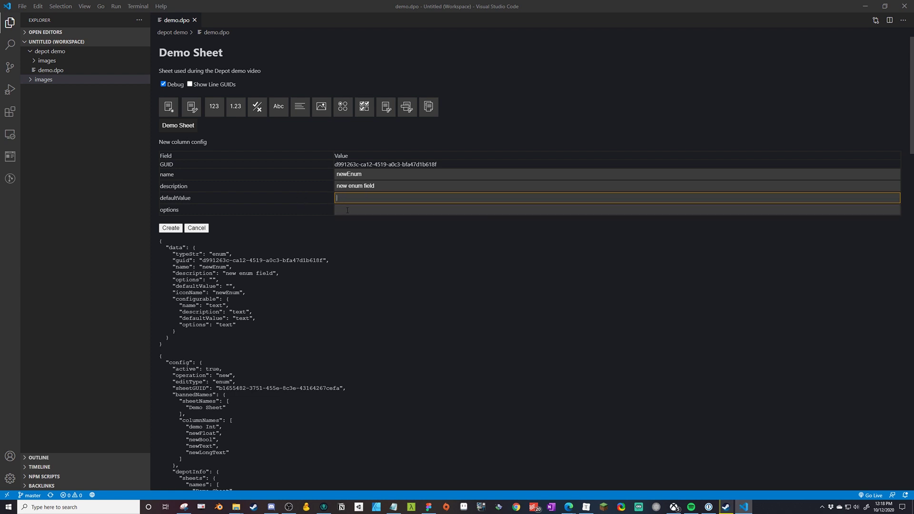
click(353, 209)
key(ctrl+v)
Set the enum column's default value to "one" and create the column.
click(351, 198)
text(one)
click(374, 235)
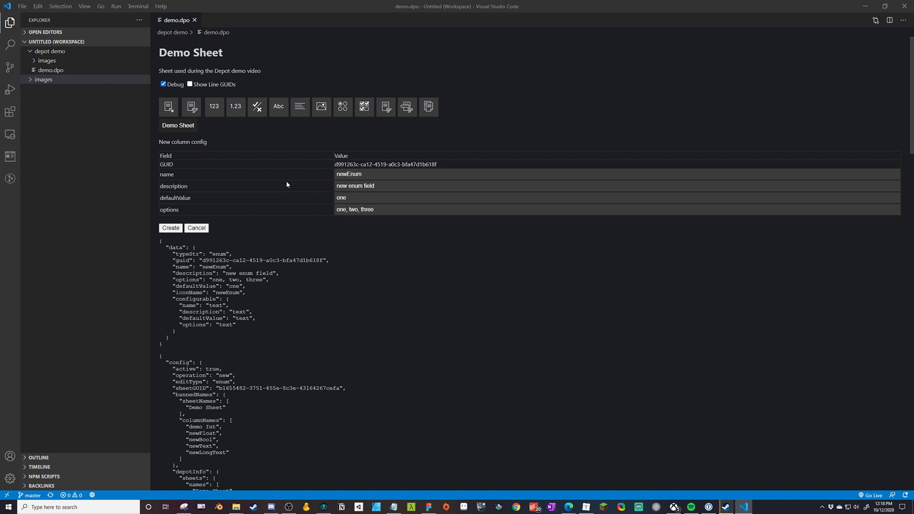
click(170, 228)
Set newEnum to three for firstLine, two for line 7, and three for lines 2 and 3.
click(863, 150)
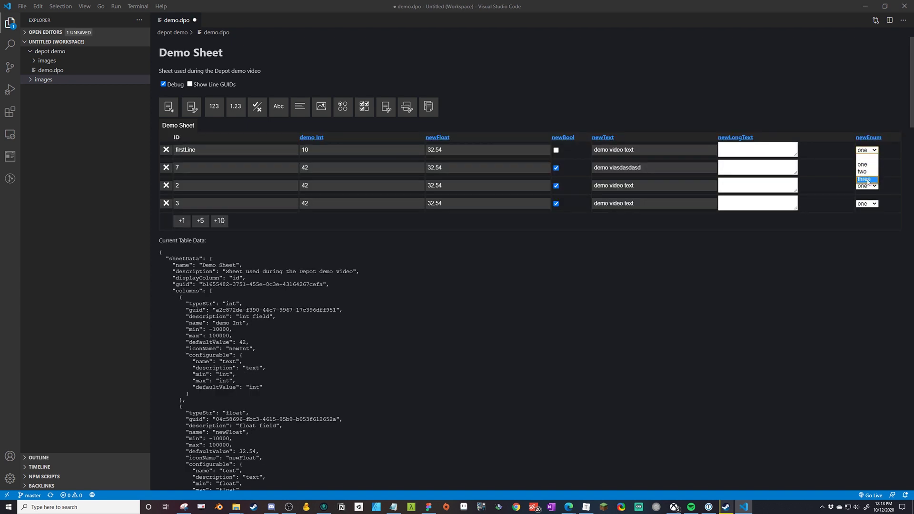
click(864, 179)
click(866, 168)
click(865, 189)
click(866, 186)
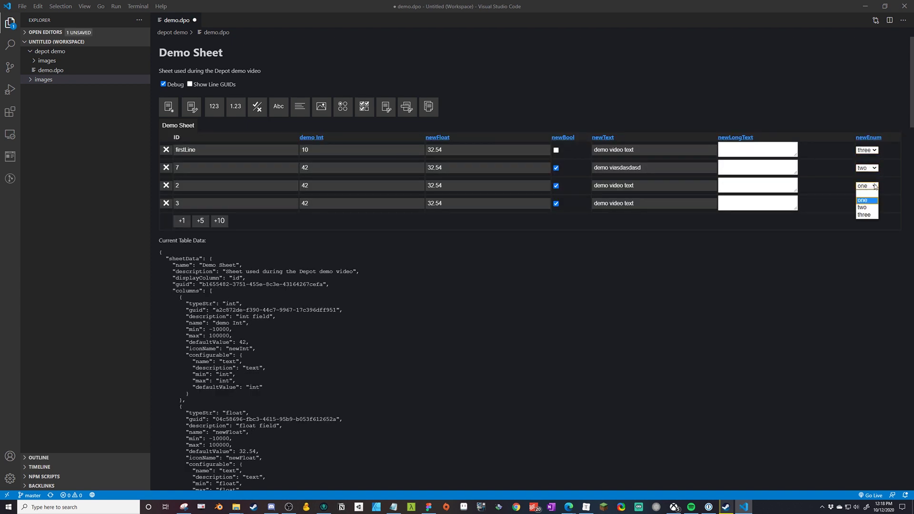
click(863, 215)
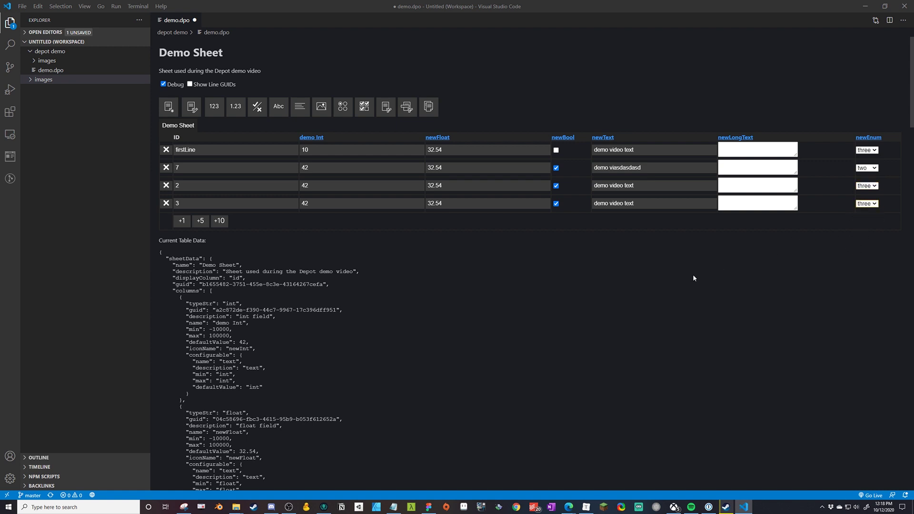
Examine the newEnum column definition and the enum values stored for each line in the raw JSON data.
scroll(365, 247, down, 15)
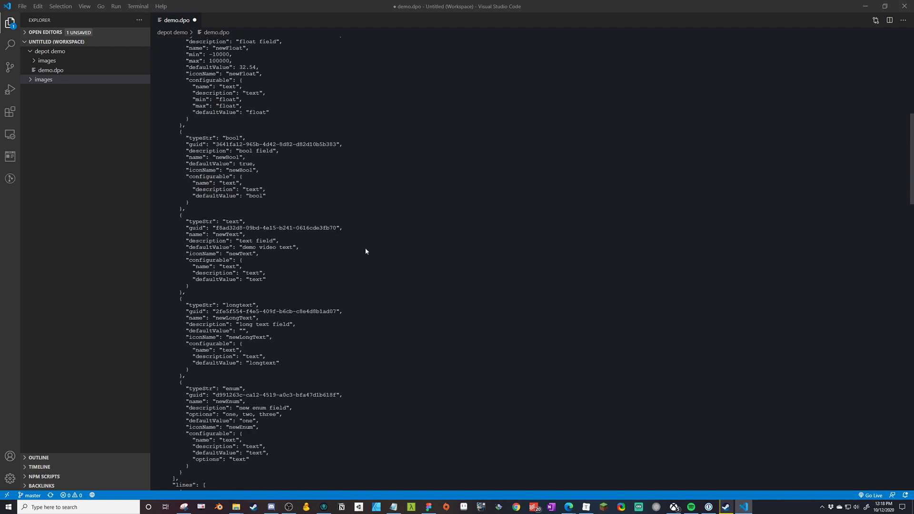
scroll(340, 236, down, 8)
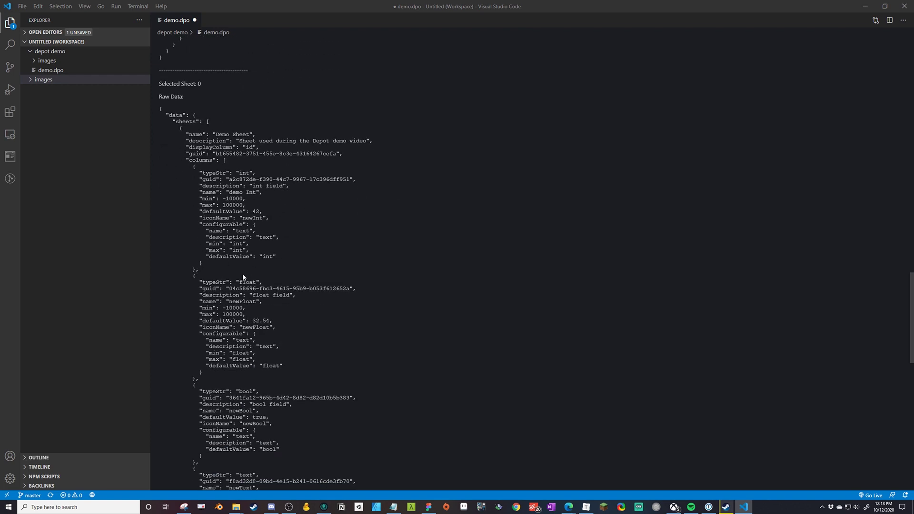
scroll(243, 277, down, 10)
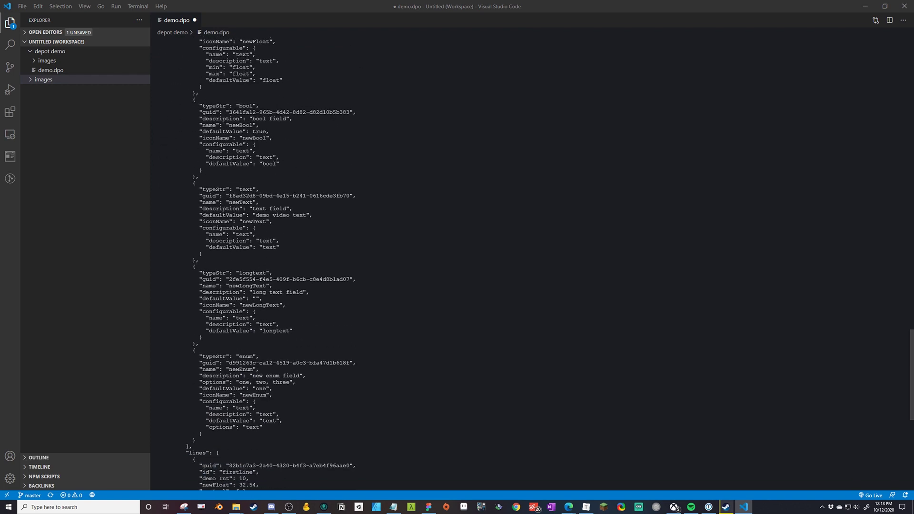
scroll(457, 263, down, 12)
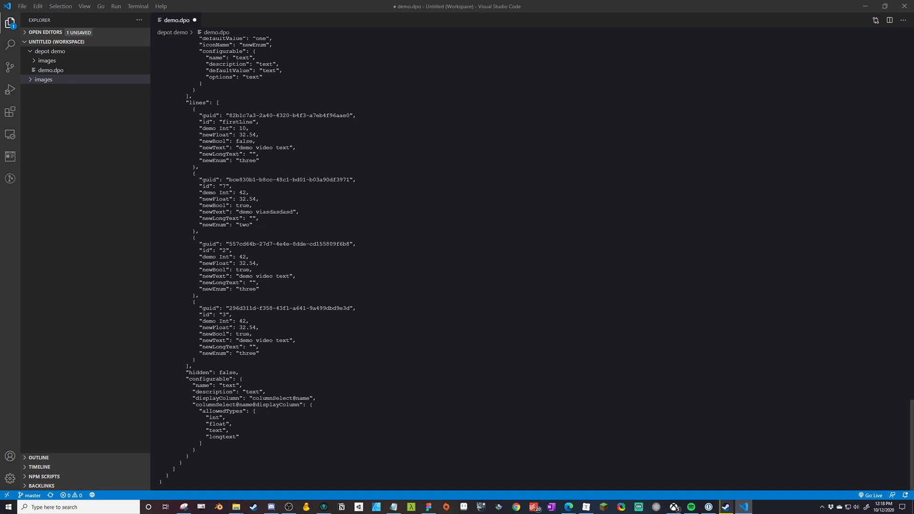
double_click(214, 289)
double_click(270, 287)
drag(257, 289, 238, 289)
Return to the table, review the choices for firstLine's newEnum cell, and choose three again.
scroll(644, 75, up, 20)
scroll(611, 187, up, 10)
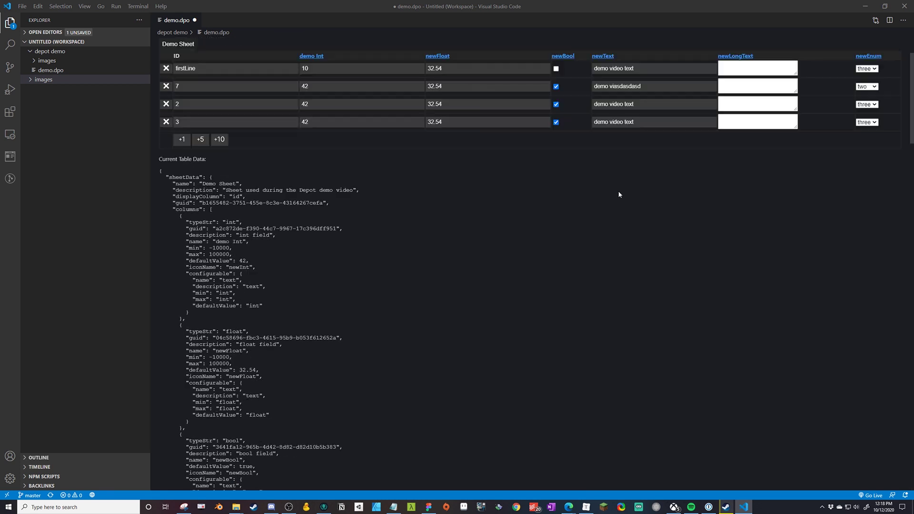
click(865, 150)
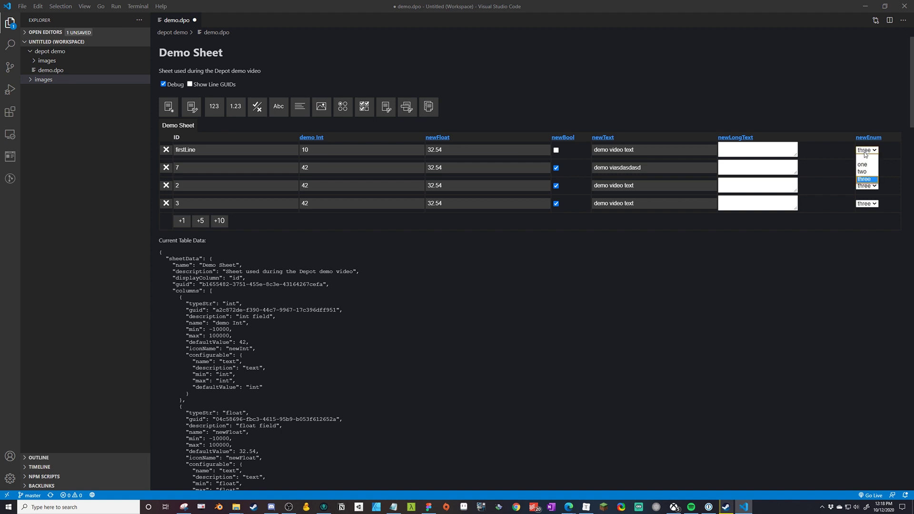
click(865, 180)
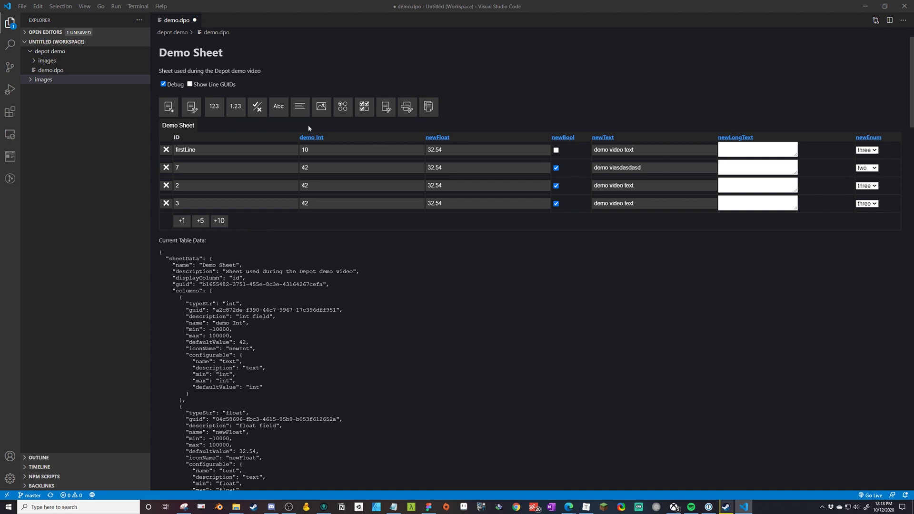
Start a new multiple column in Demo Sheet and set its options to "three, four, five".
click(364, 107)
click(350, 197)
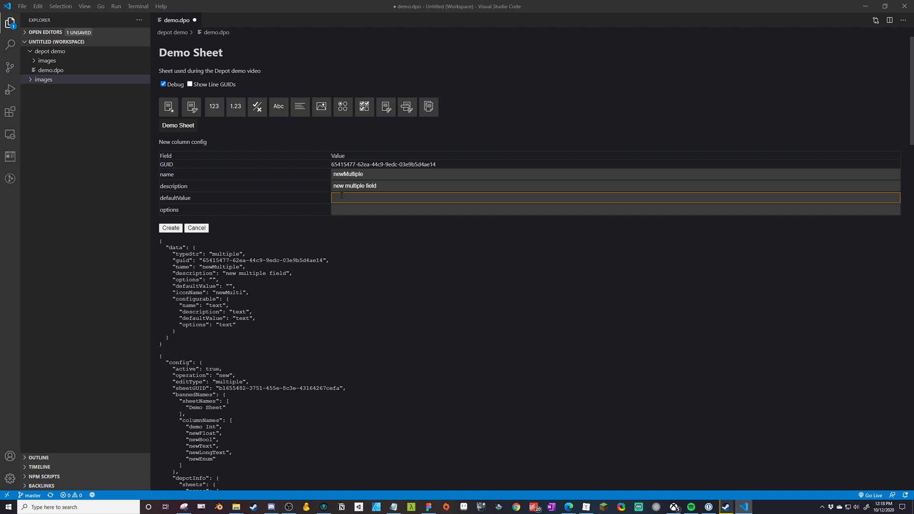
text(three, four, five)
key(ctrl+shift+Left)
key(ctrl+shift+Left)
key(ctrl+shift+Left)
key(ctrl+x)
key(Tab)
key(ctrl+v)
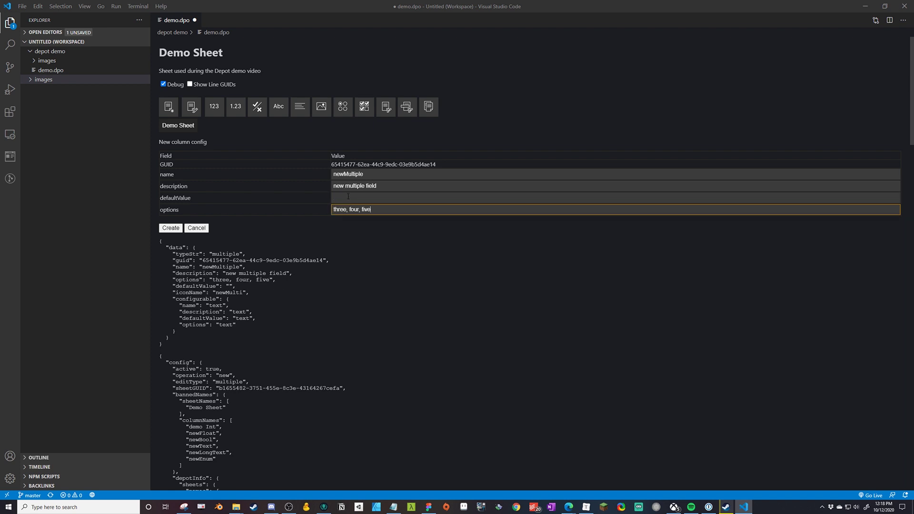
Set the multiple column's default value to "three, four" and create the column.
key(shift+Tab)
text(three, )
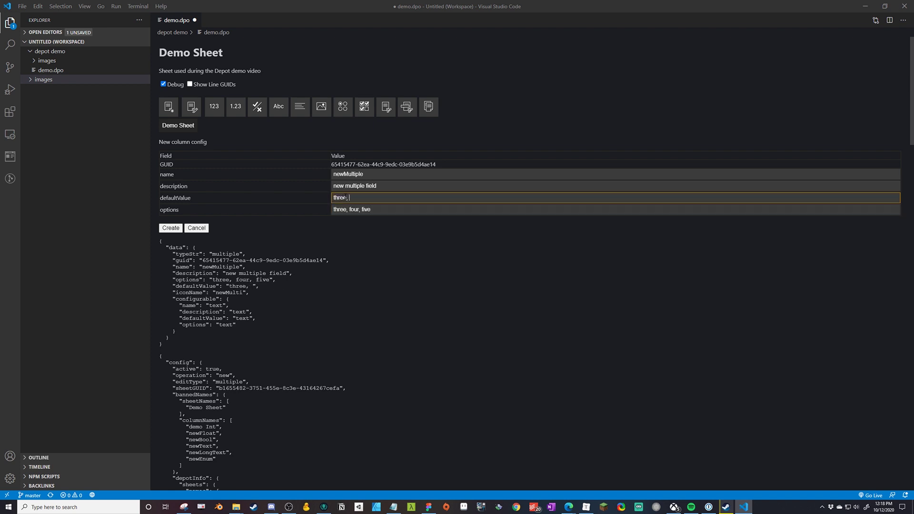
text(four)
click(368, 241)
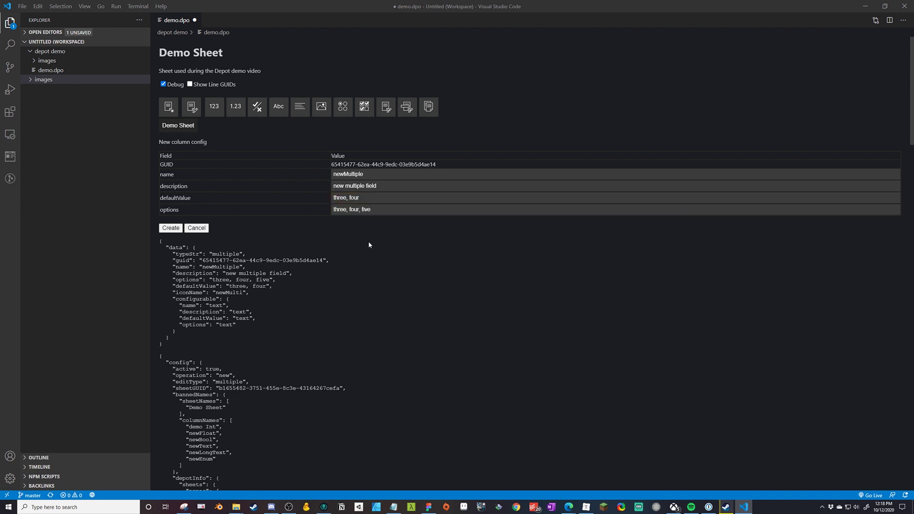
click(171, 228)
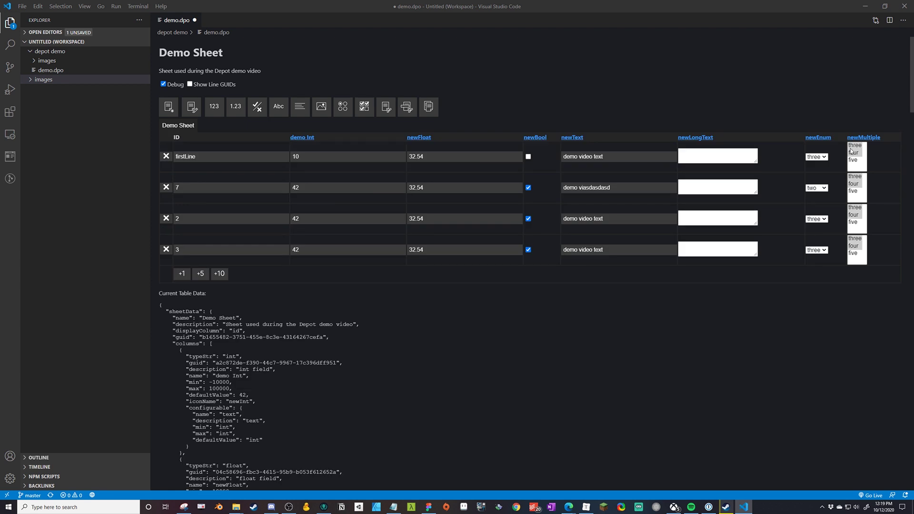
Set newMultiple to four and five for firstLine, three and four for line 7, and three and five for line 2.
click(850, 151)
shift+click(854, 160)
click(855, 185)
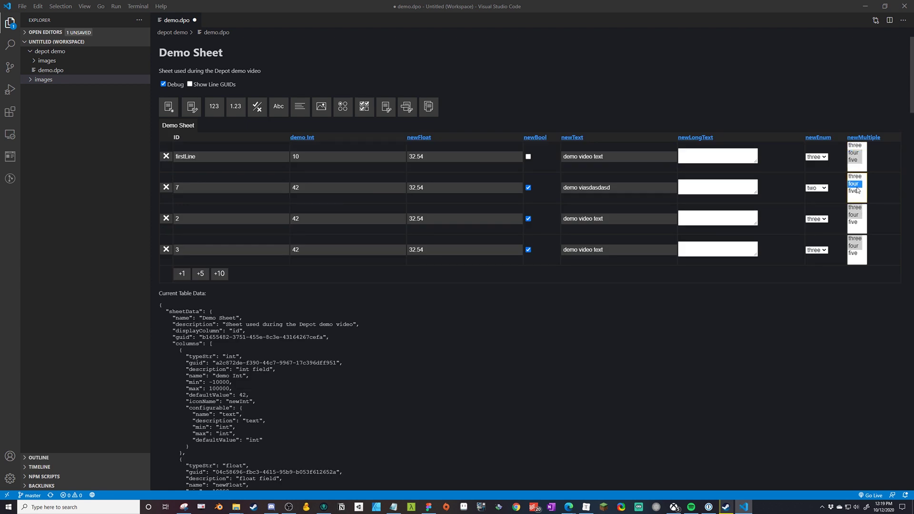
click(854, 208)
ctrl+click(853, 221)
Examine the newMultiple column definition and the value arrays stored for each line in the raw JSON data.
scroll(367, 312, down, 1)
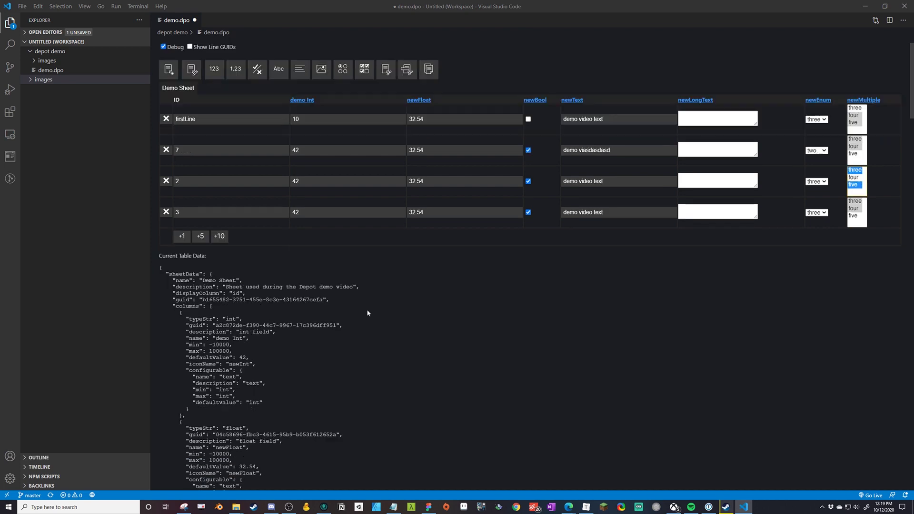
scroll(367, 312, down, 20)
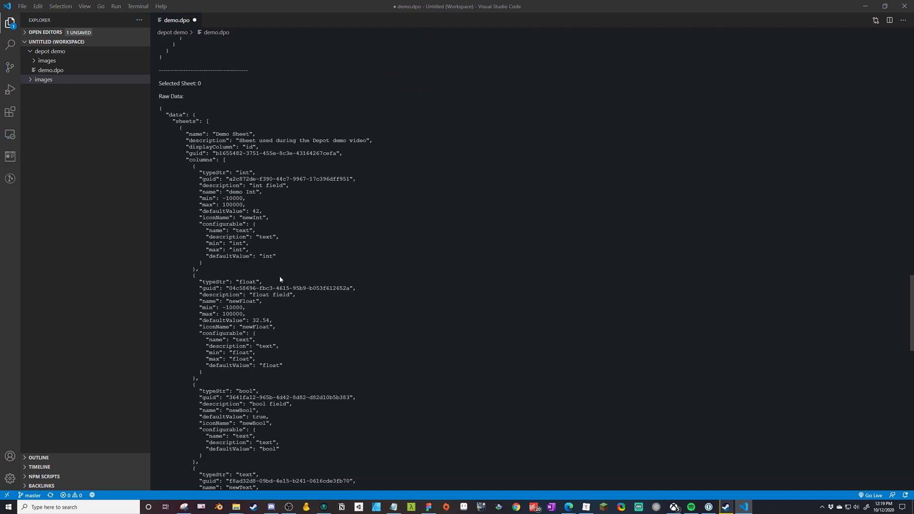
scroll(280, 279, down, 12)
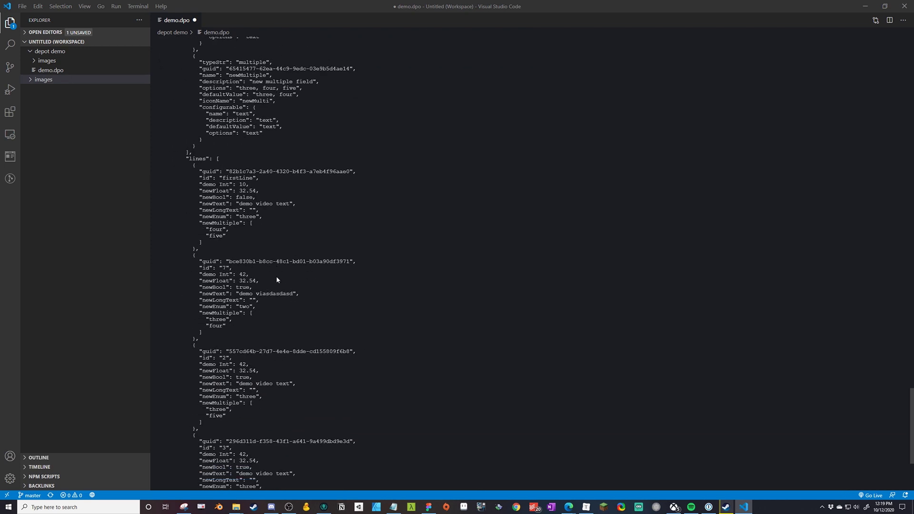
mouse_move(252, 313)
mouse_down()
mouse_move(212, 329)
mouse_move(226, 308)
mouse_move(252, 310)
mouse_up()
scroll(212, 325, down, 5)
click(242, 300)
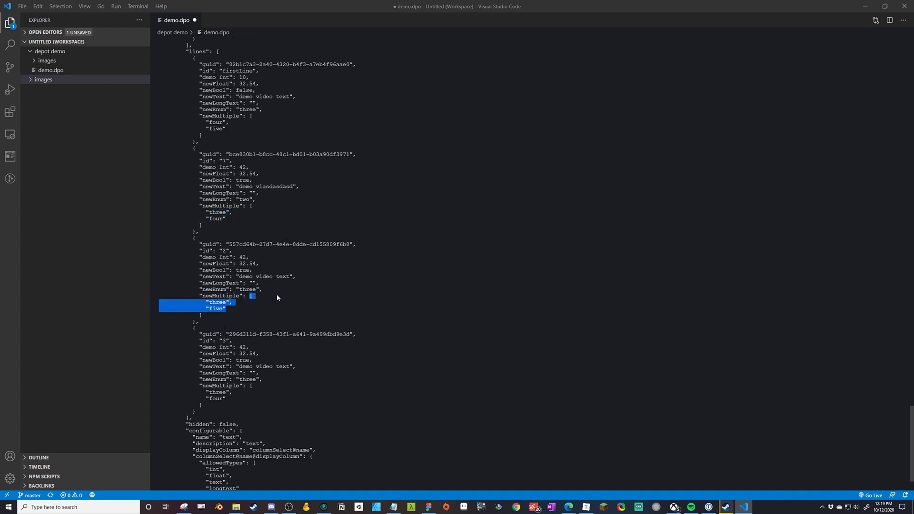
scroll(622, 169, up, 20)
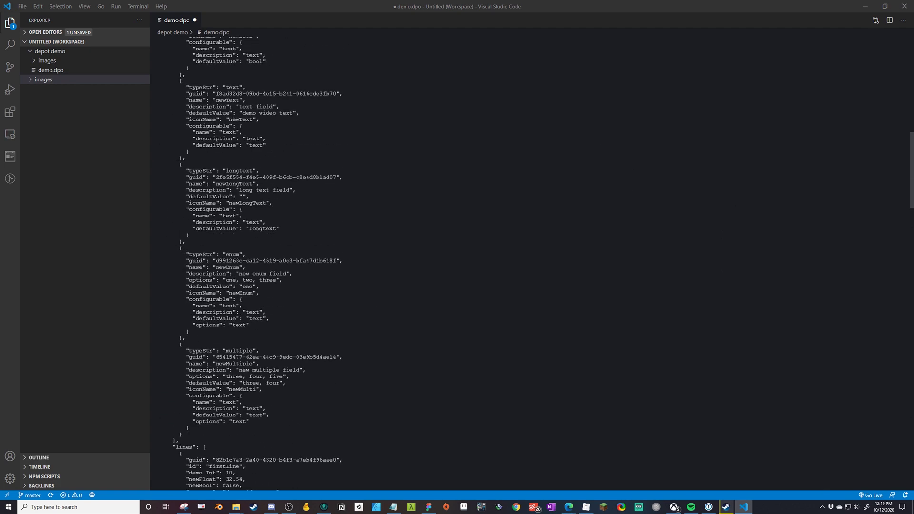
scroll(622, 170, up, 15)
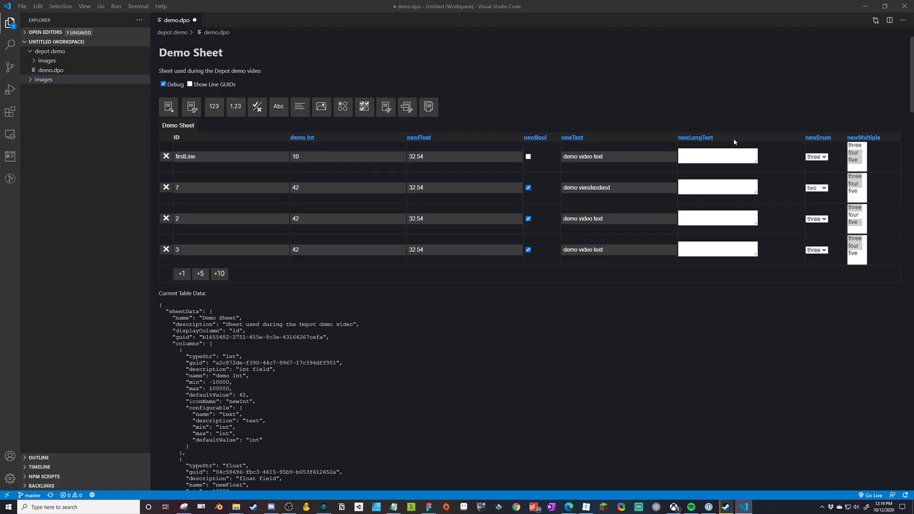
Delete the newLongText, newEnum and newMultiple columns from Demo Sheet.
click(696, 138)
click(190, 222)
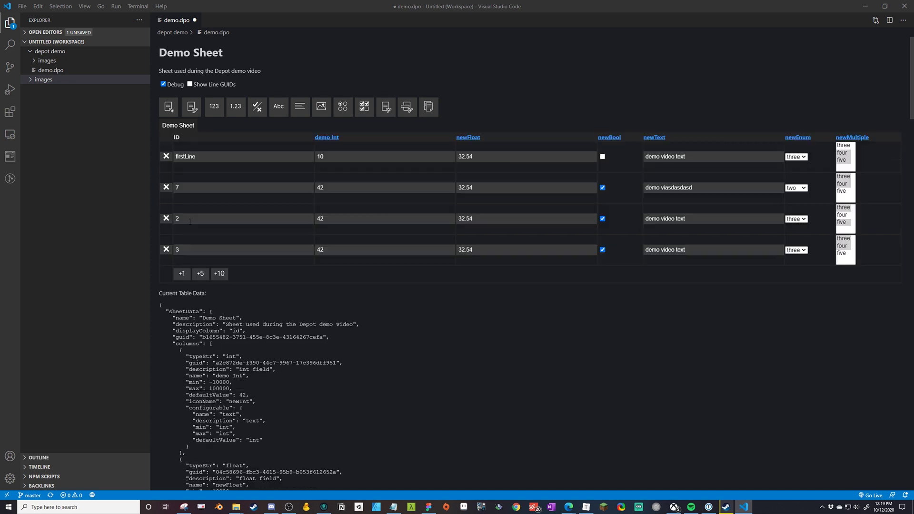
click(797, 138)
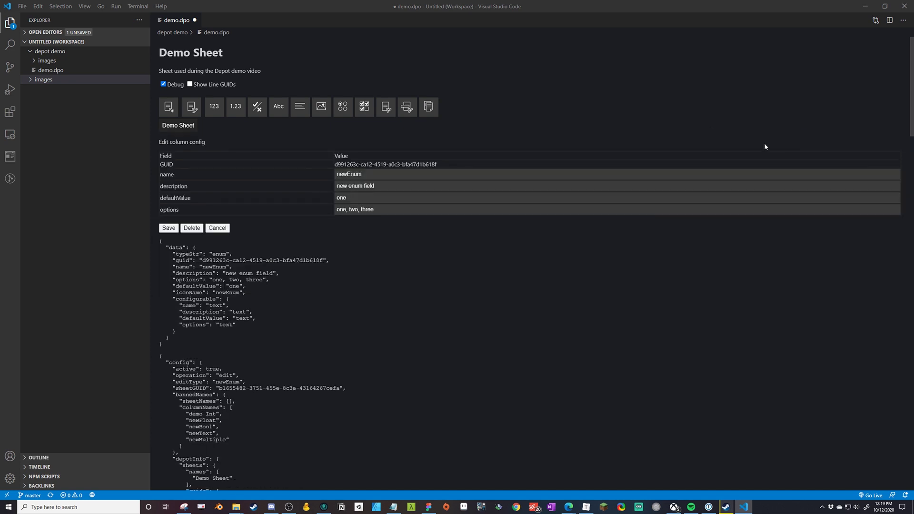
click(193, 225)
click(847, 137)
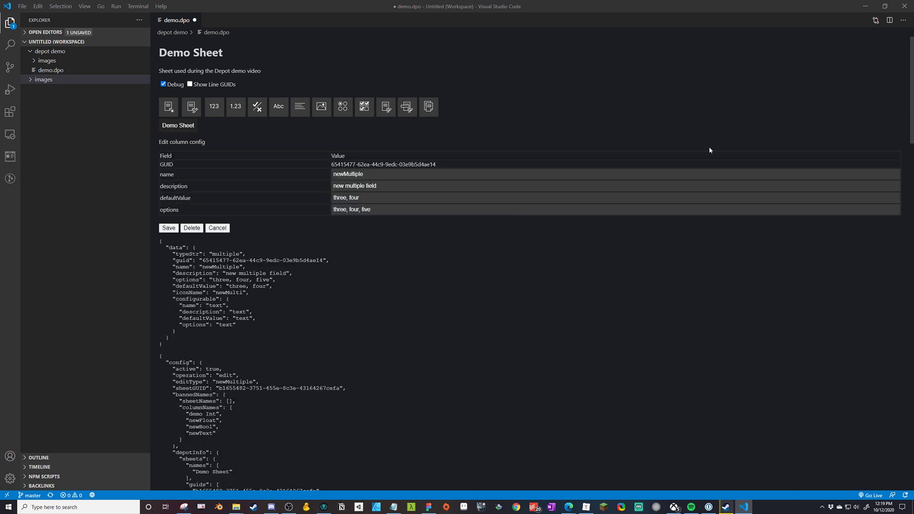
click(192, 228)
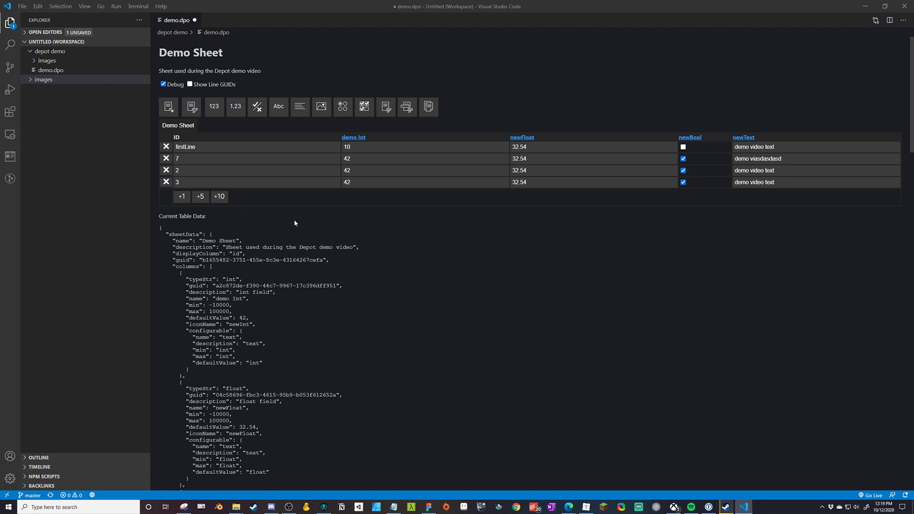
Create a new sheet named Sheet2, keeping the default description and id as its display column.
double_click(256, 146)
key(Return)
click(170, 108)
double_click(395, 174)
text(Sh)
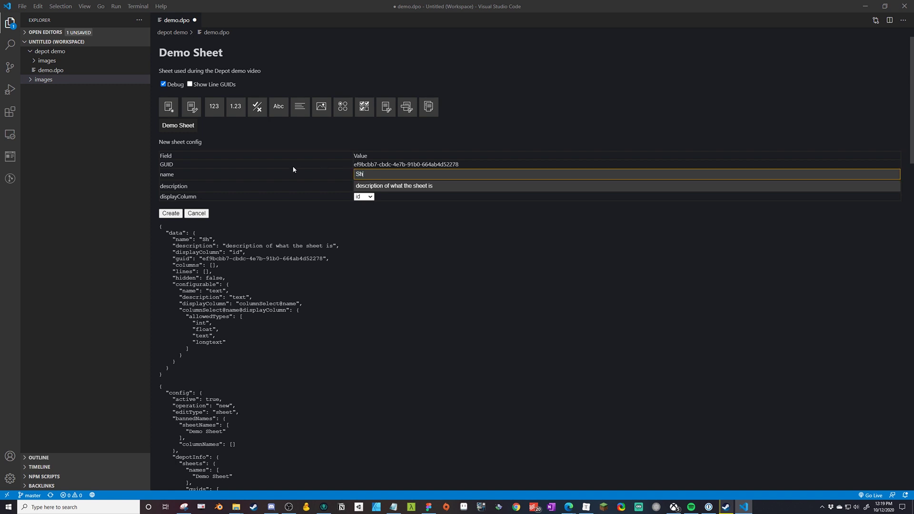
text(eet2)
click(169, 214)
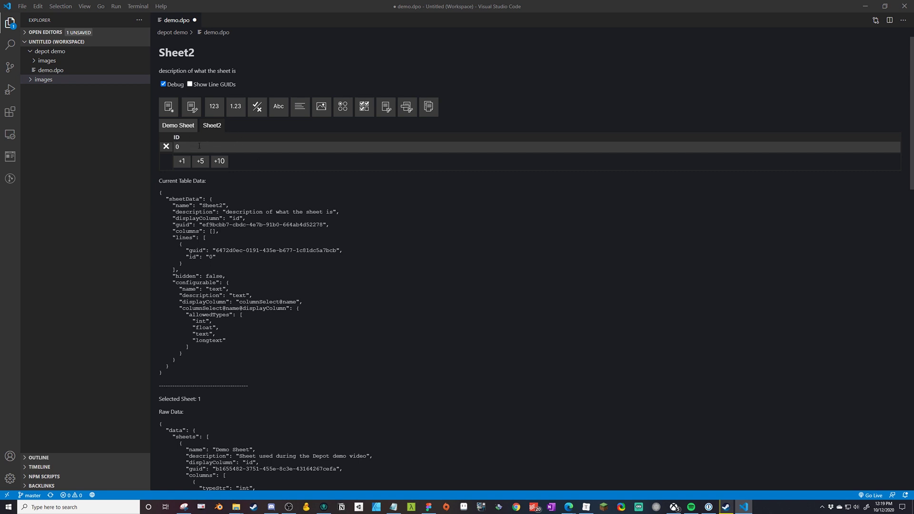
Save demo.dpo and examine the entries for both sheets in the raw data's sheets array.
click(186, 123)
scroll(265, 244, down, 10)
scroll(265, 243, up, 3)
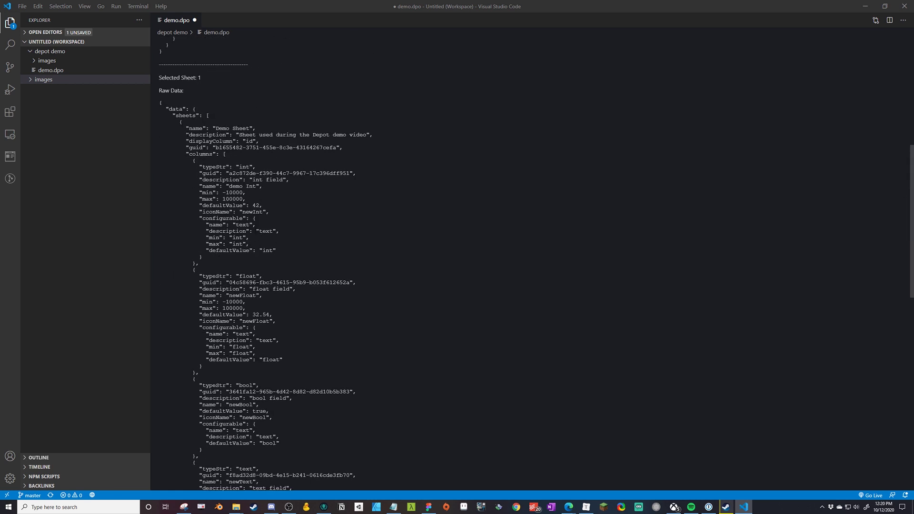
drag(172, 115, 211, 116)
key(ctrl+s)
scroll(214, 285, down, 15)
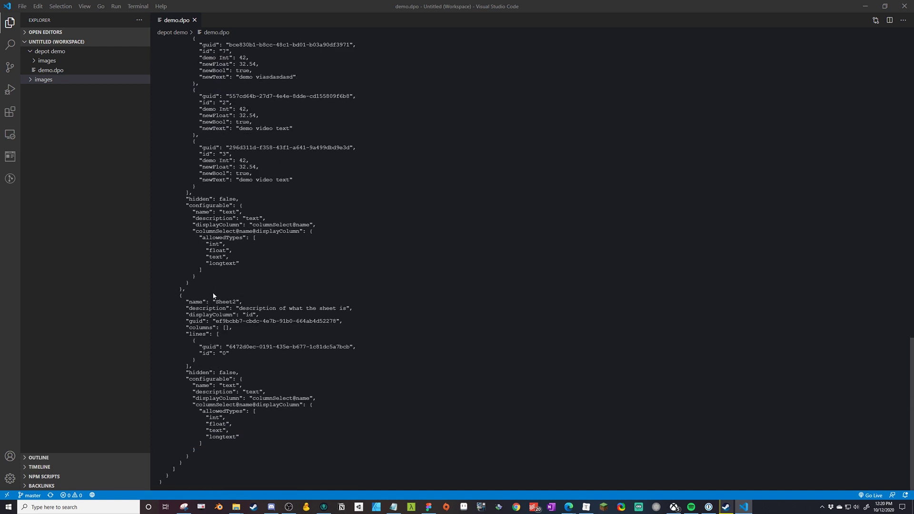
scroll(232, 297, up, 15)
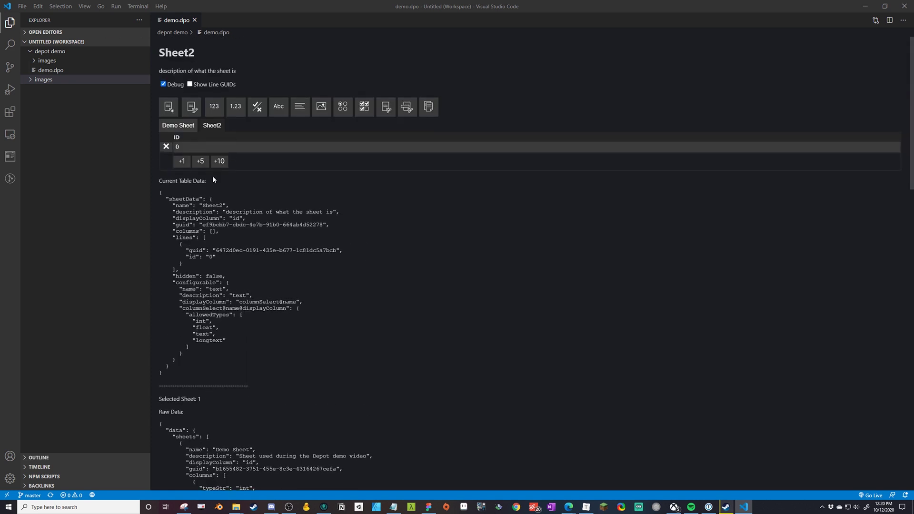
Create a sheet reference column in Demo Sheet with Demo Sheet as its default value.
click(180, 127)
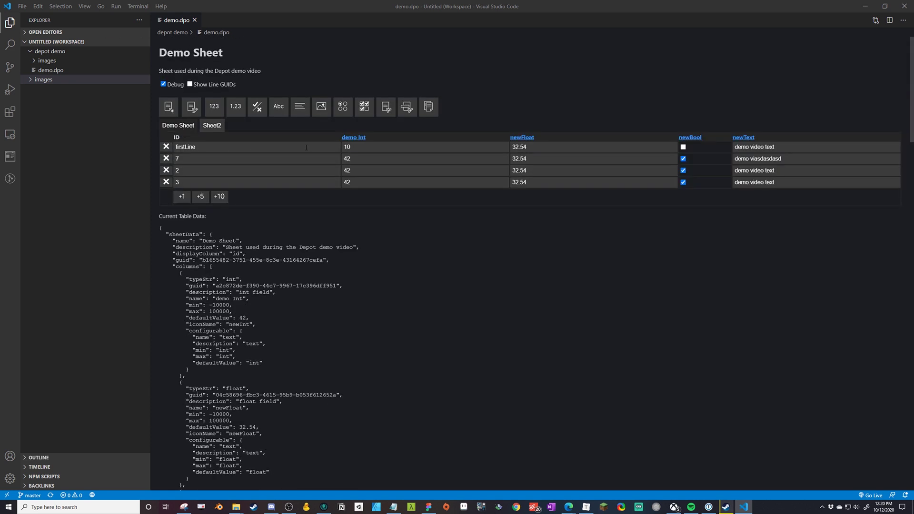
click(386, 109)
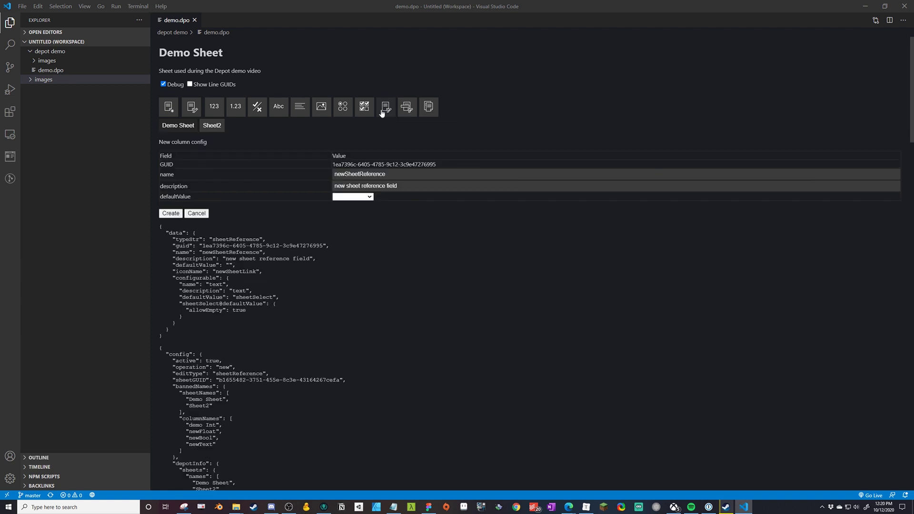
click(361, 197)
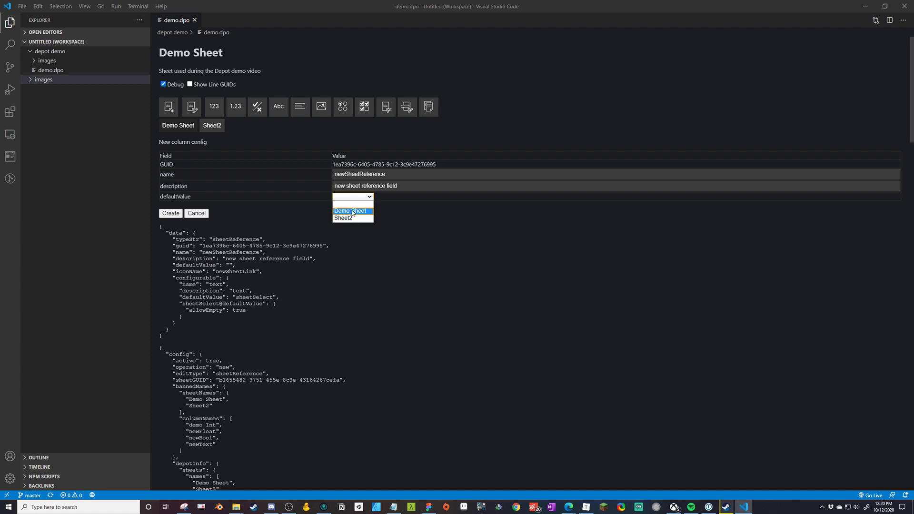
click(353, 211)
click(171, 213)
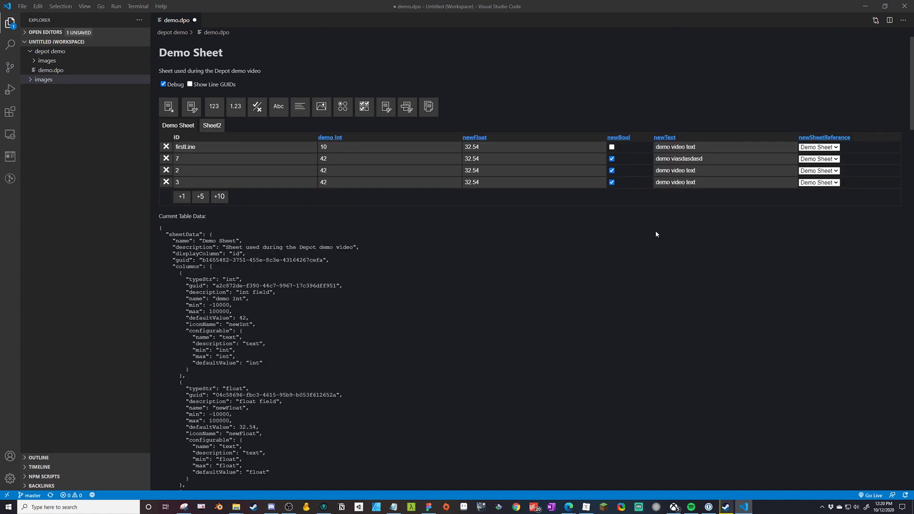
Set newSheetReference to Sheet2 for firstLine and line 2.
click(816, 181)
click(820, 196)
click(816, 147)
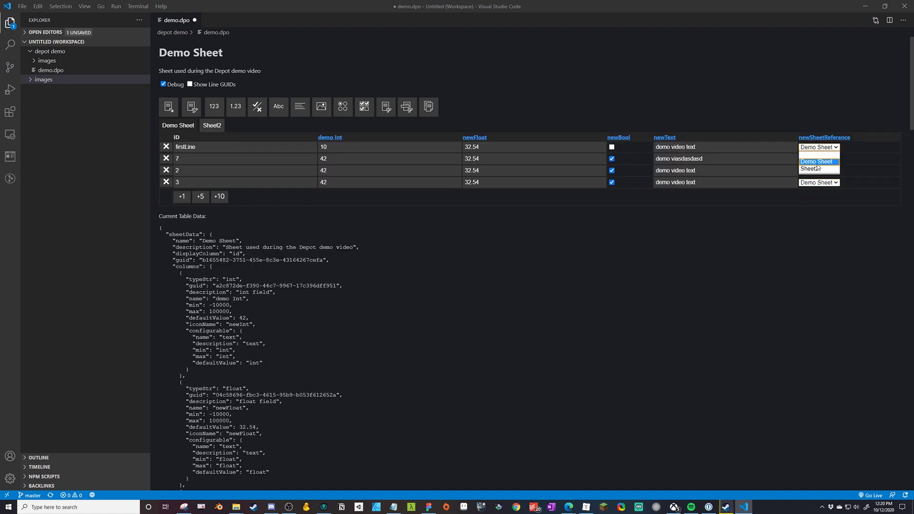
click(817, 168)
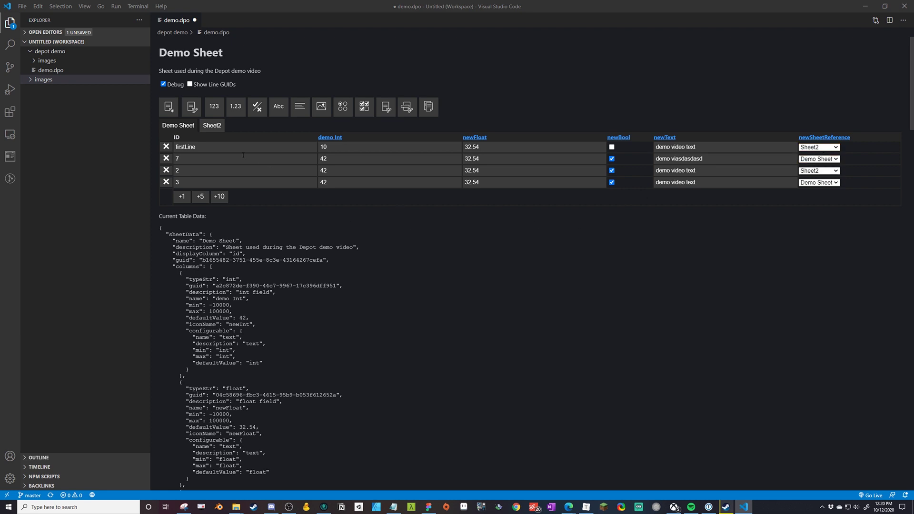
Start a new line reference column in Sheet2 and review the choices for its referenced sheet.
click(217, 126)
click(219, 127)
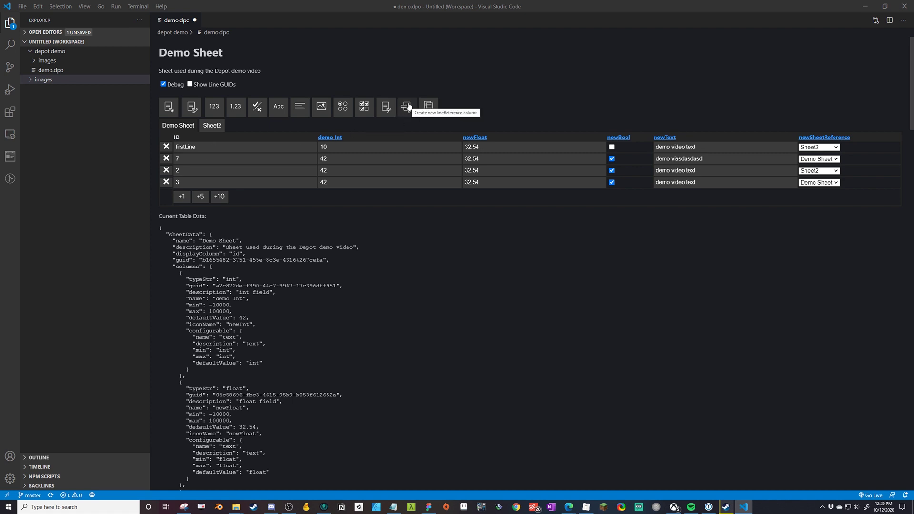
click(212, 126)
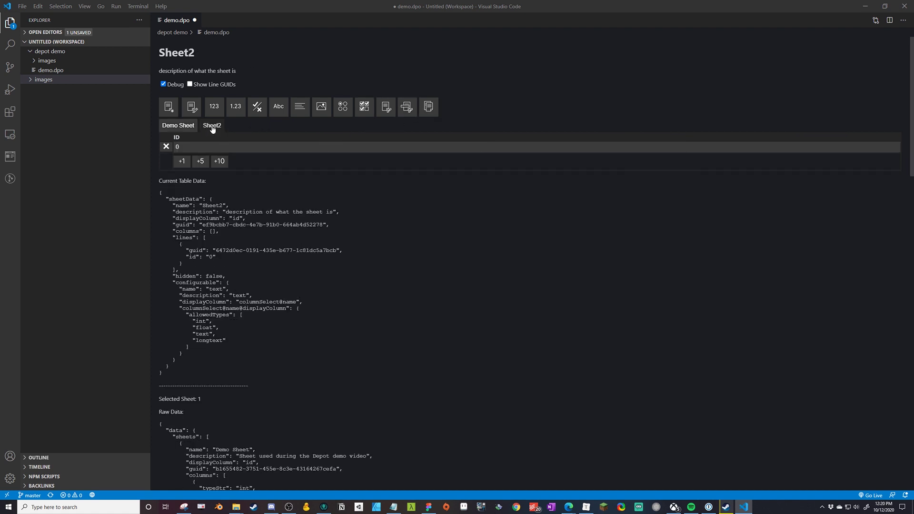
click(406, 107)
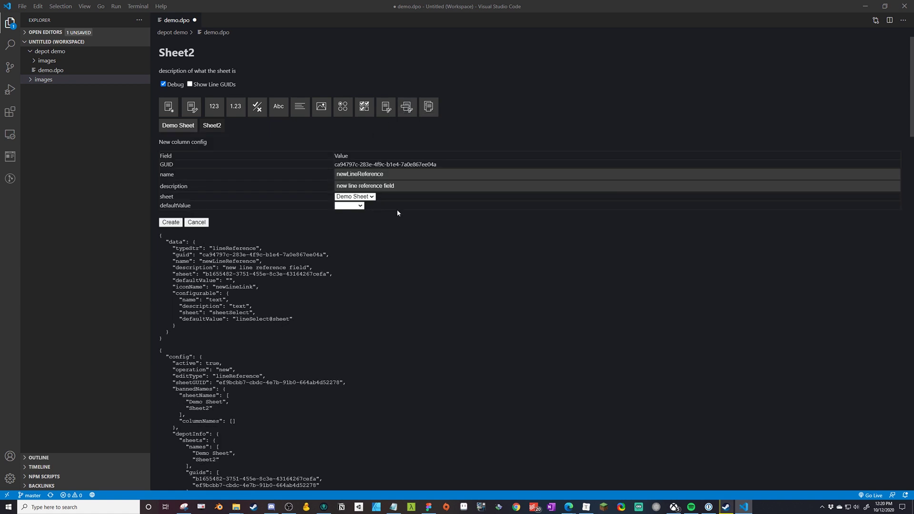
click(370, 186)
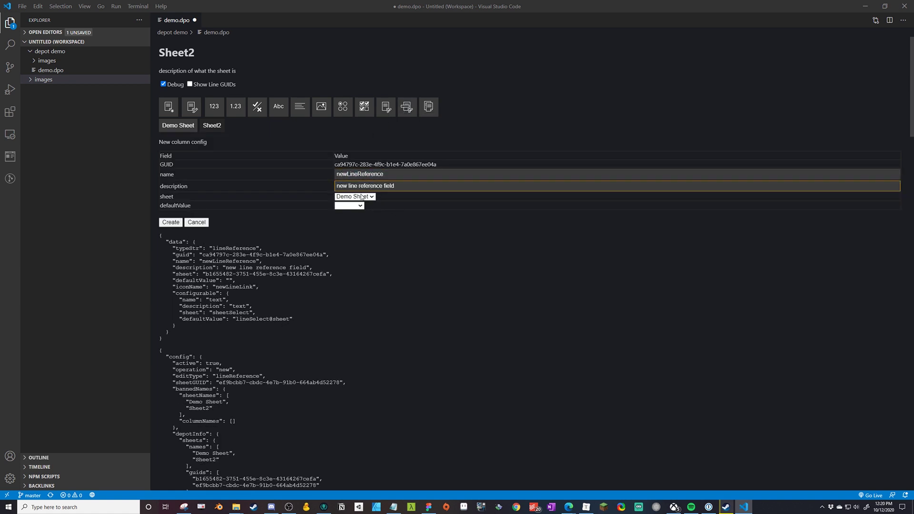
click(364, 198)
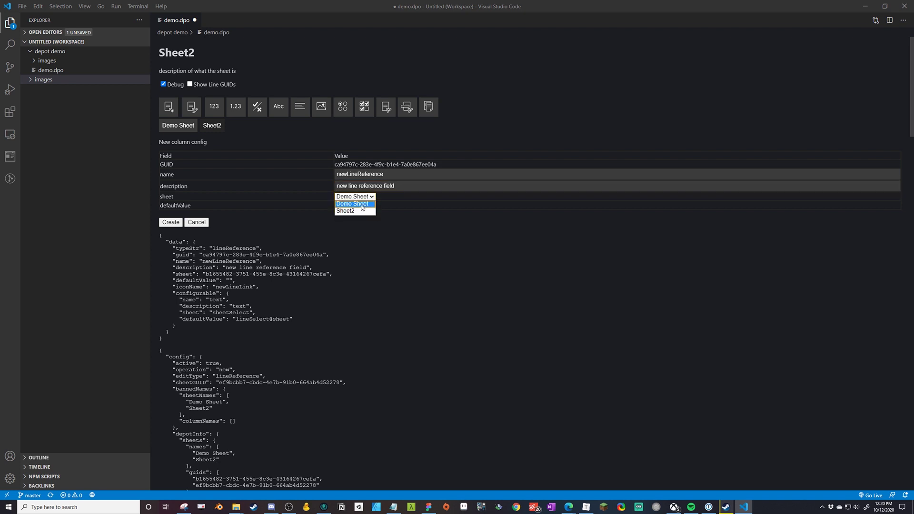
Keep Demo Sheet as the referenced sheet, set the default value to firstLine, and inspect the defaultValue entry in the config JSON.
click(359, 205)
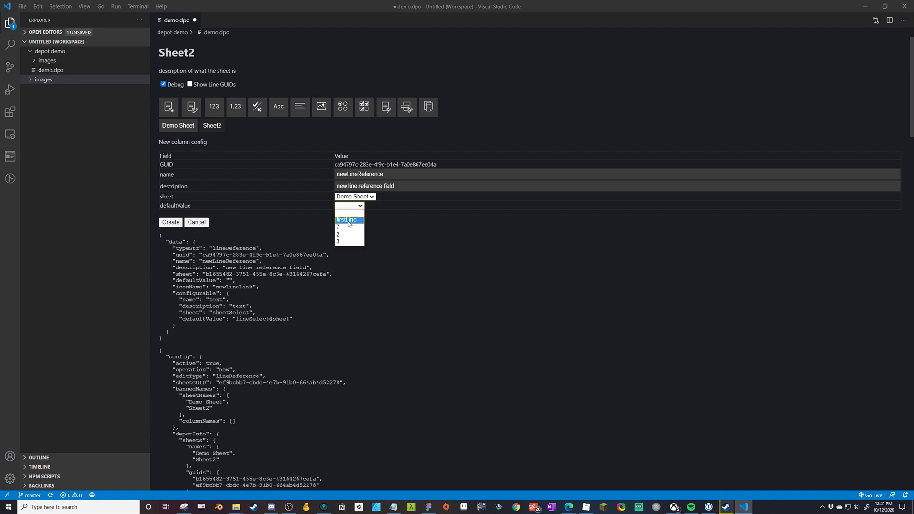
click(349, 220)
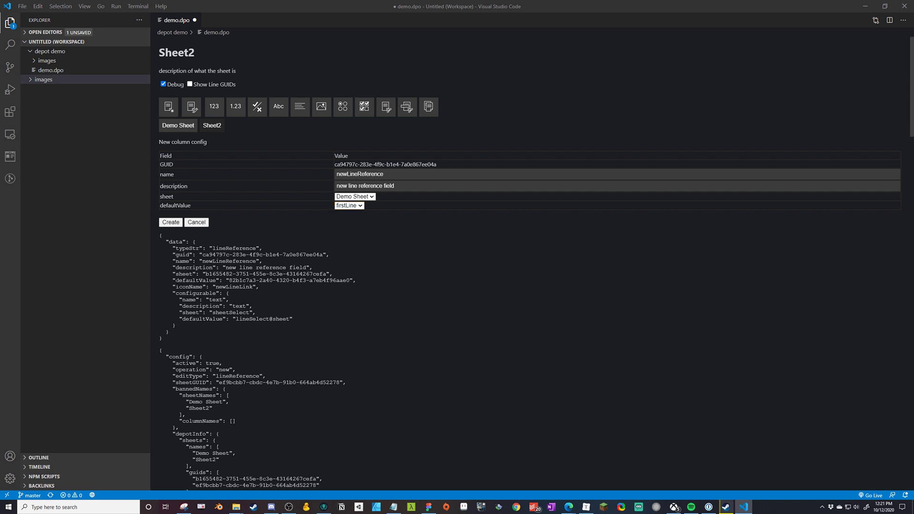
drag(172, 280, 272, 292)
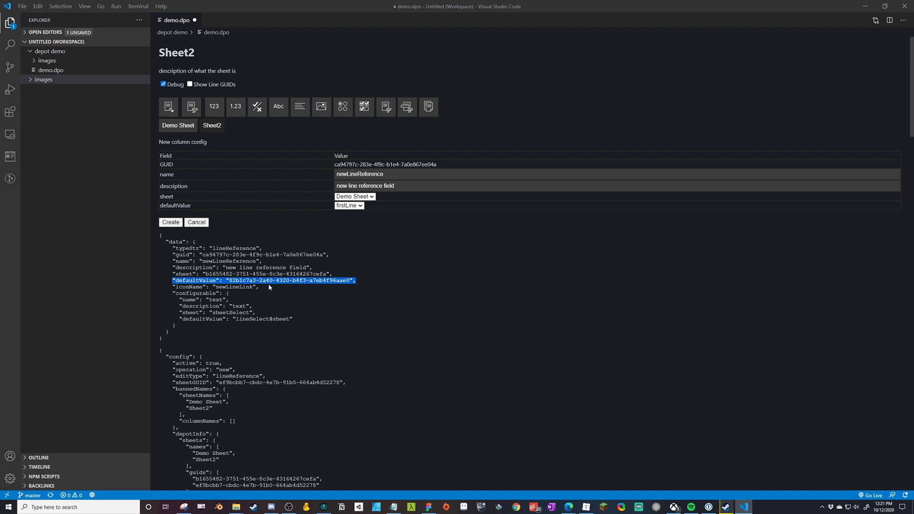
Create the newLineReference column in Sheet2 and add five more lines to the sheet.
click(169, 222)
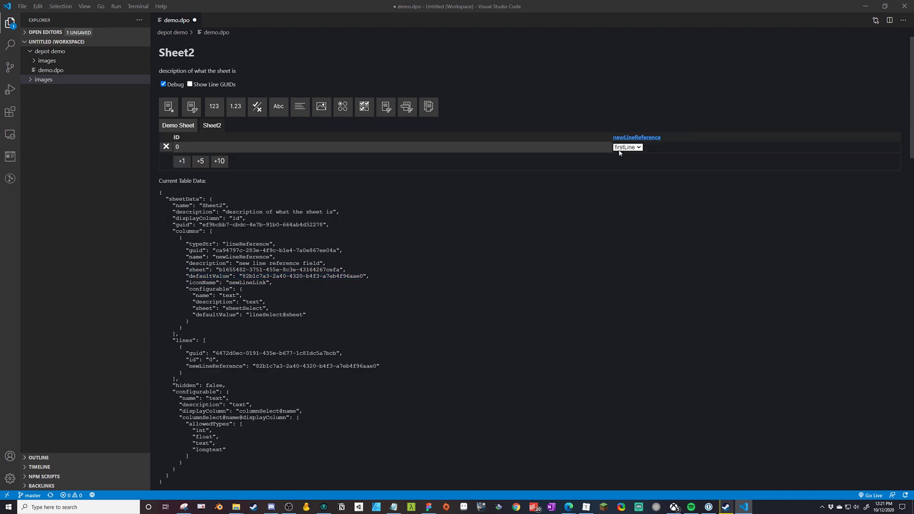
click(195, 162)
Set newLineReference in Sheet2 to 2 for lines 1, 2 and 4, and to 3 for line 3.
click(634, 159)
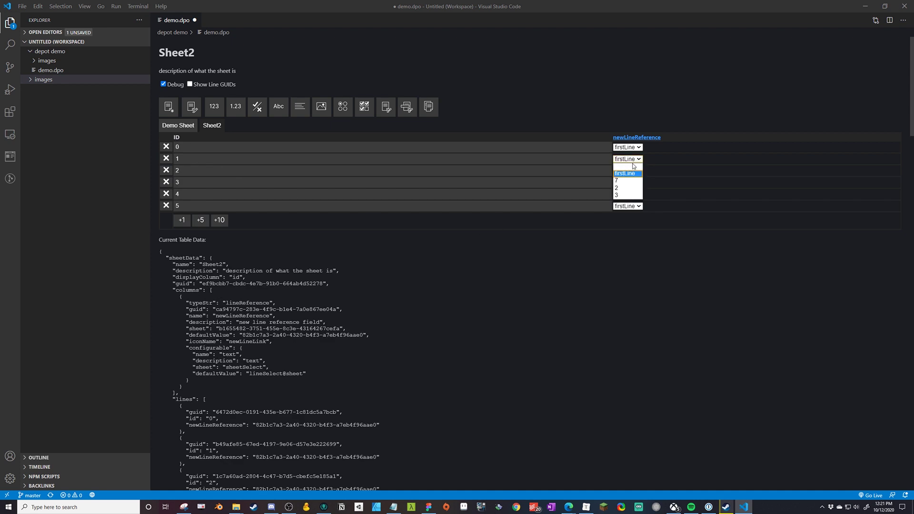
click(619, 187)
click(627, 170)
click(620, 199)
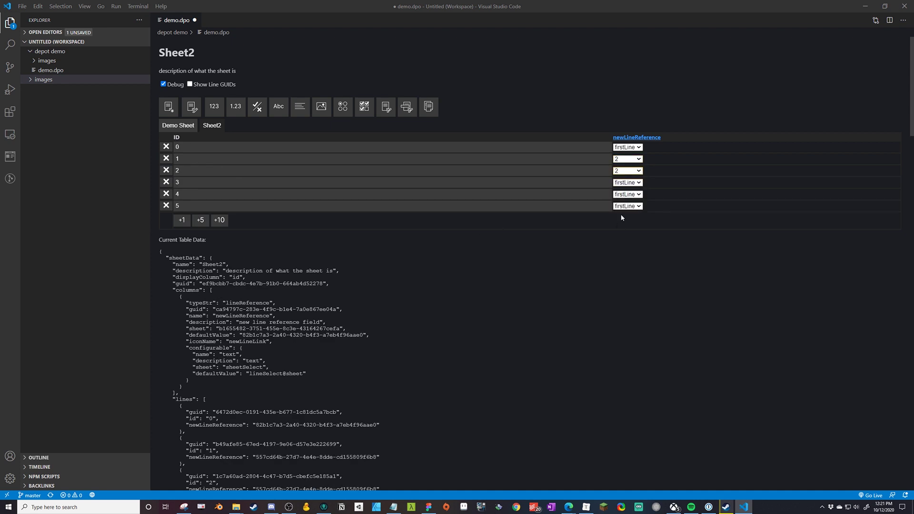
click(623, 185)
click(623, 218)
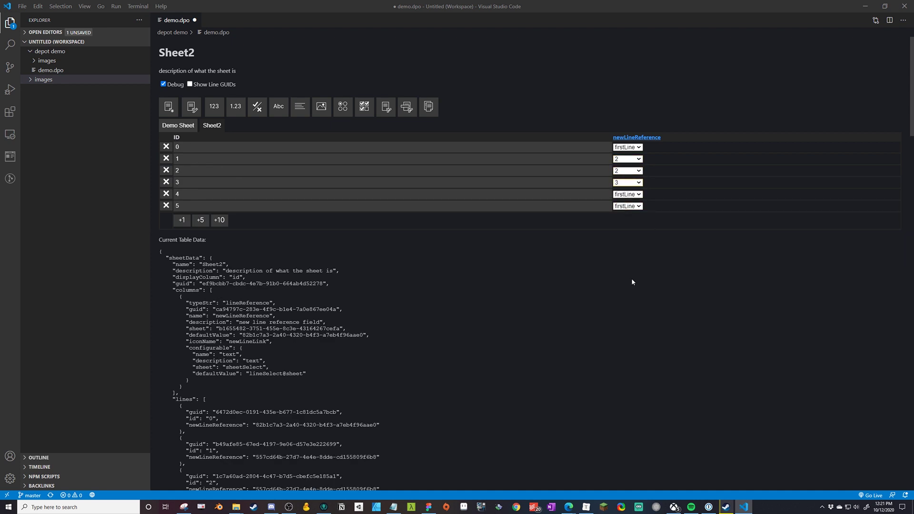
click(627, 194)
click(627, 224)
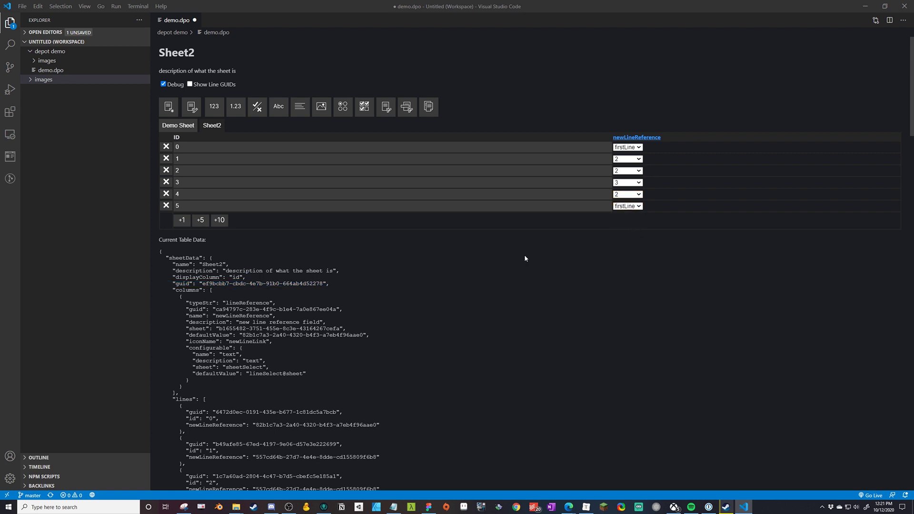
Compare the lines in Demo Sheet with the newLineReference choices offered for line 0 in Sheet2.
click(178, 125)
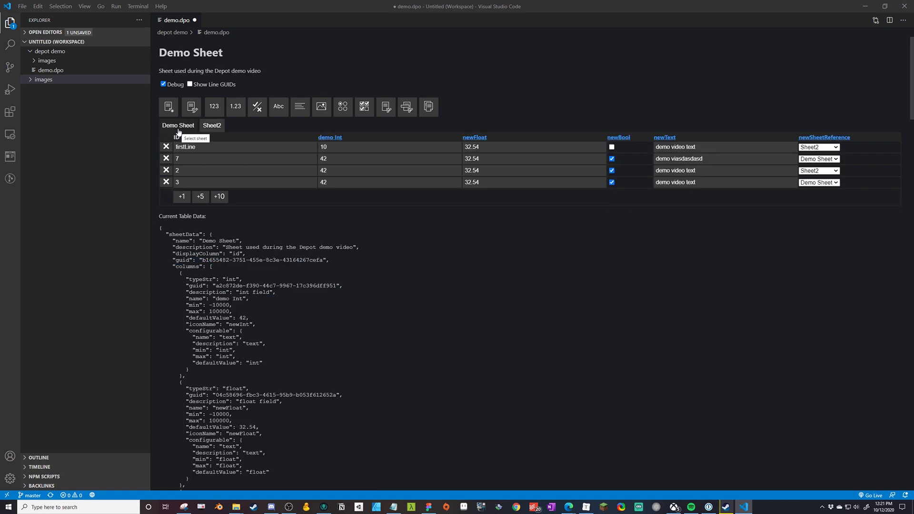
click(219, 128)
click(628, 147)
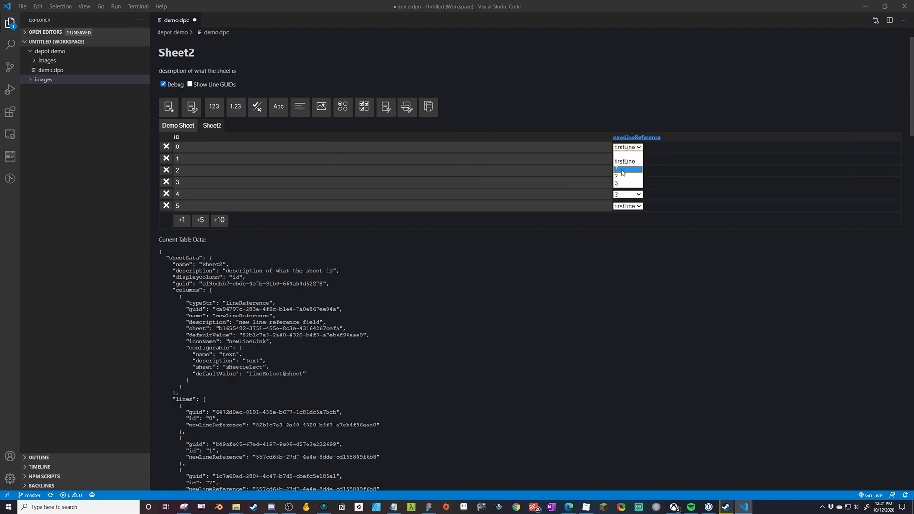
click(633, 280)
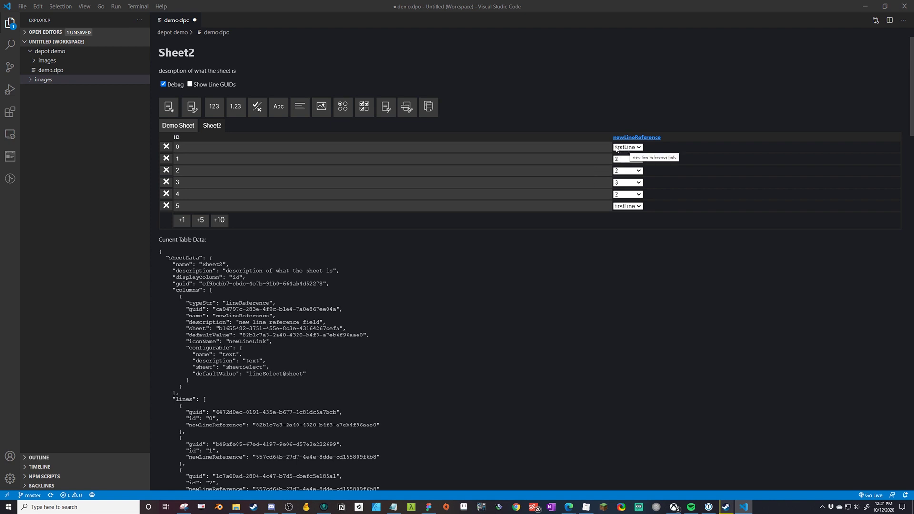
Set Demo Sheet's displayColumn to newText and save the sheet config.
click(178, 126)
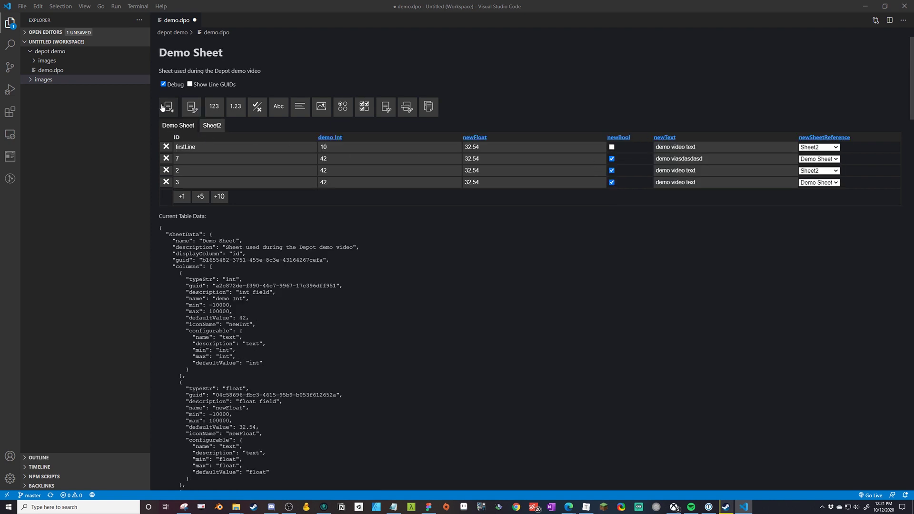
click(191, 107)
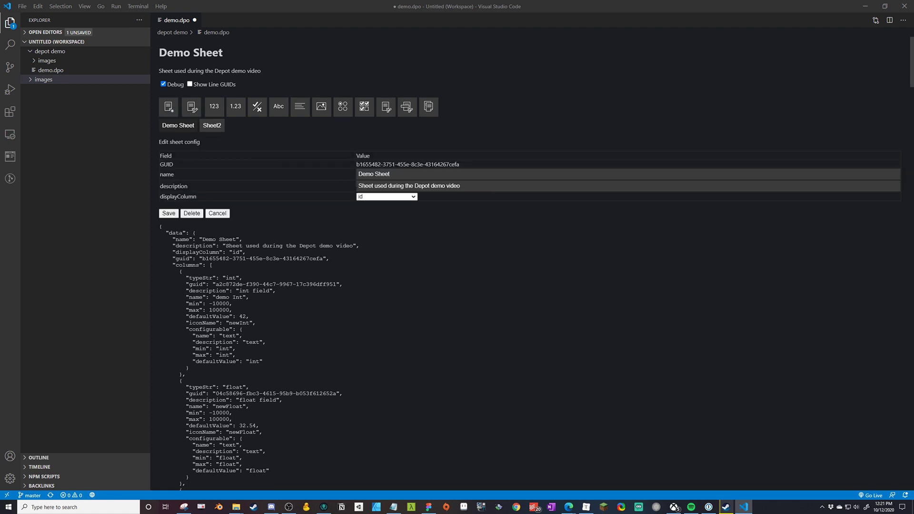
click(370, 198)
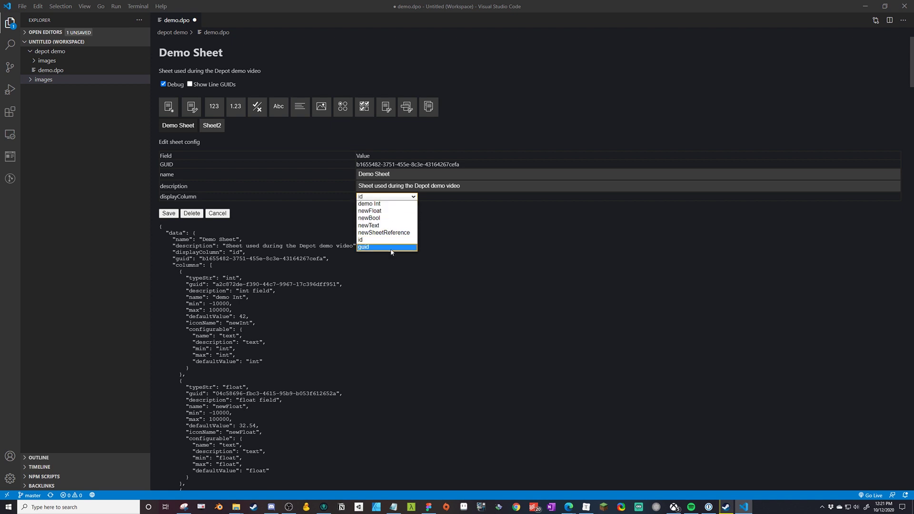
click(395, 226)
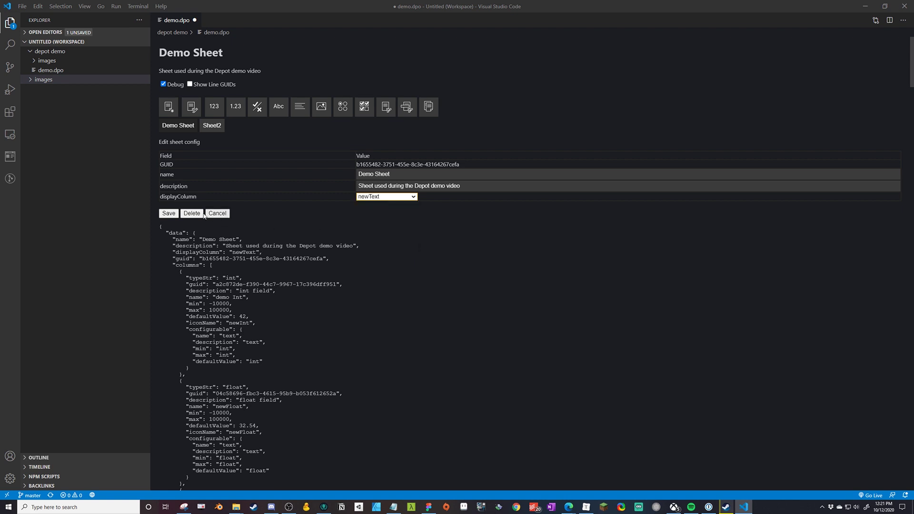
click(169, 213)
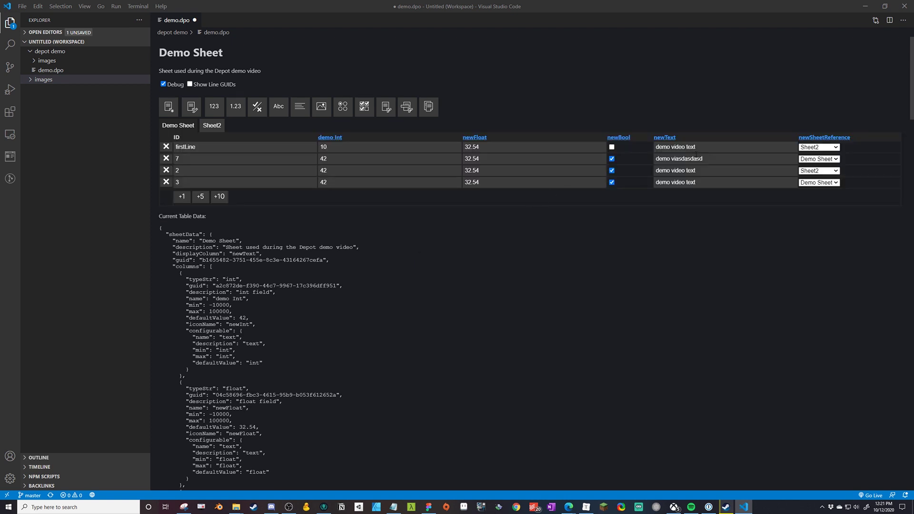
Replace firstLine's newText value with "line 1" and copy that text.
click(660, 146)
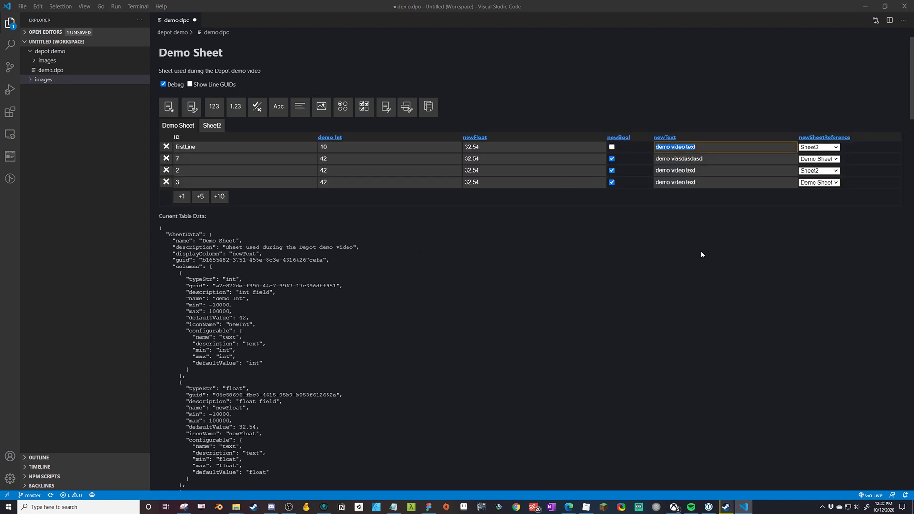
text(linj)
key(BackSpace)
text(e 1)
key(ctrl+a)
text(c)
key(ctrl+z)
key(ctrl+a)
key(ctrl+c)
Paste "line 1" over the newText values of the other three lines in Demo Sheet.
click(725, 157)
key(ctrl+a)
click(721, 157)
key(ctrl+a)
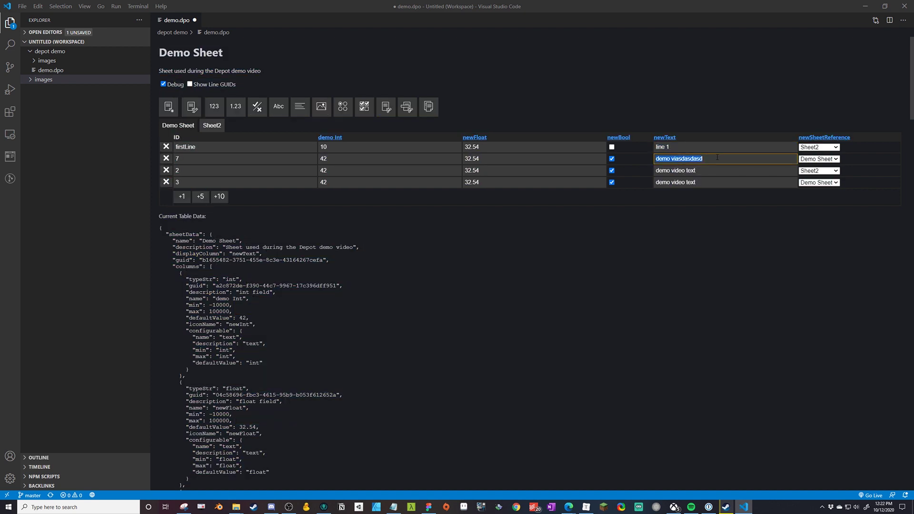
key(ctrl+v)
click(719, 168)
key(ctrl+a)
key(ctrl+v)
click(709, 181)
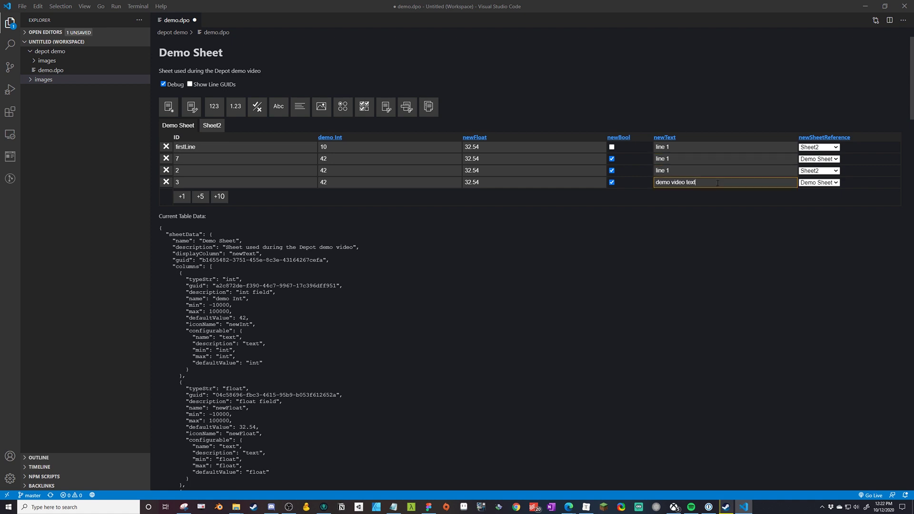
key(ctrl+a)
key(ctrl+v)
Renumber the newText values of the second, third and fourth lines as "line 2", "line 3" and "line 4".
click(685, 161)
key(BackSpace)
text(2)
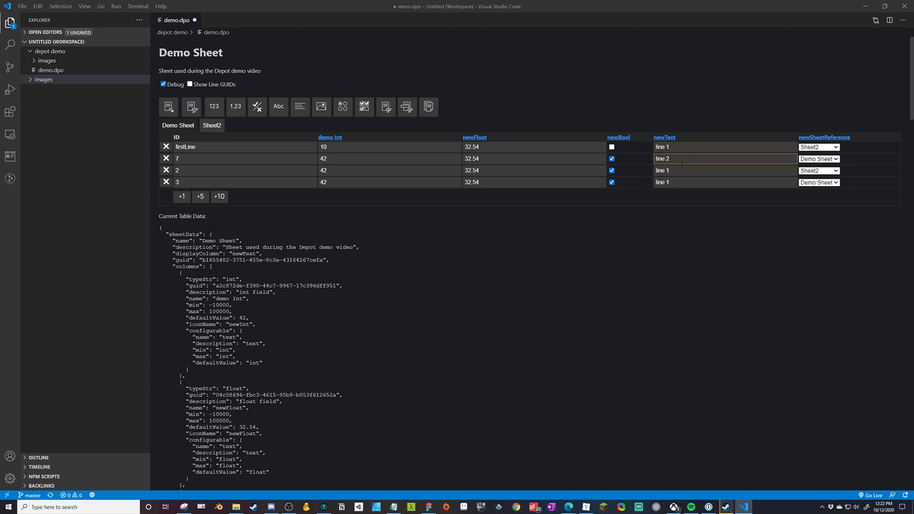
click(681, 167)
key(BackSpace)
text(3)
click(676, 182)
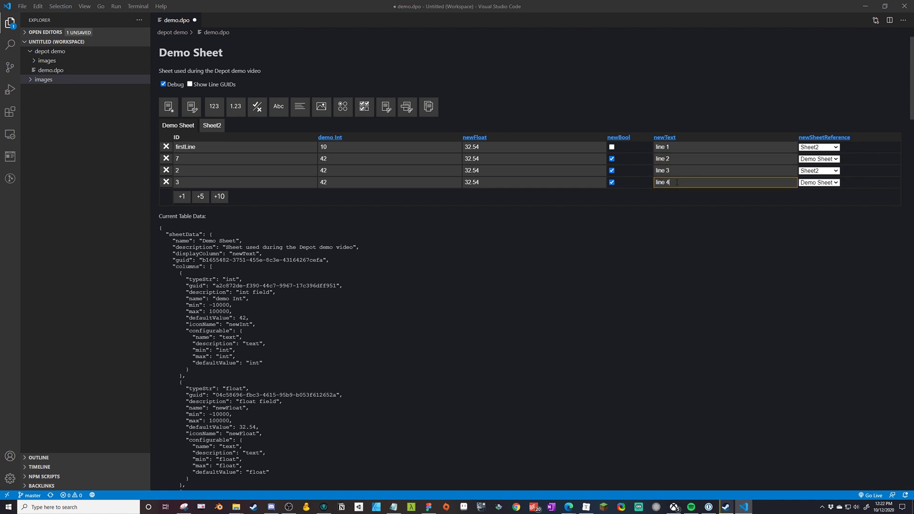
click(660, 286)
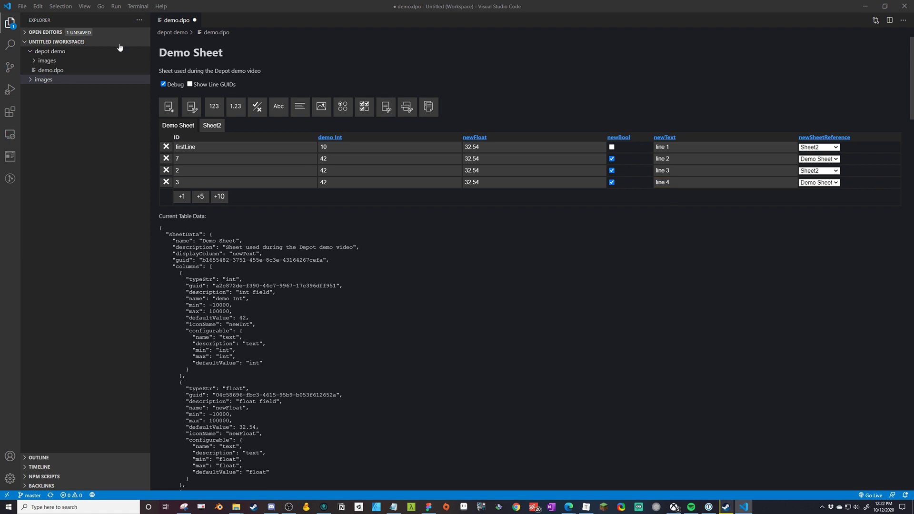
Check how Sheet2 labels its newLineReference values and the choices for line 0 with newText as display column.
click(212, 126)
click(212, 126)
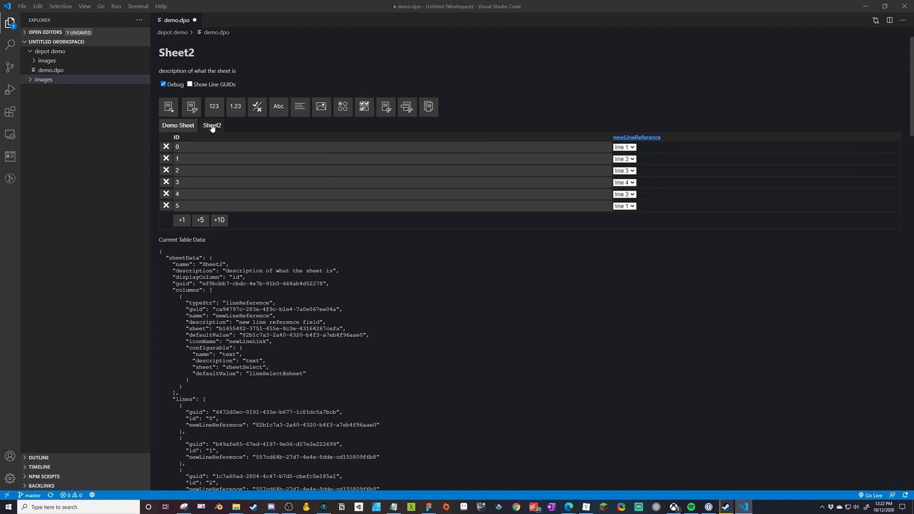
click(630, 147)
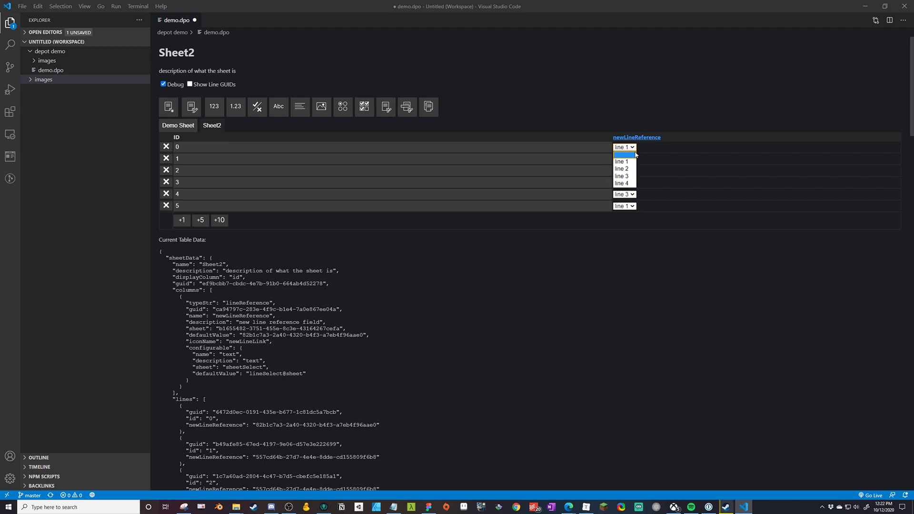
click(614, 284)
Set Demo Sheet's displayColumn to guid and save the sheet config.
click(178, 126)
click(191, 109)
click(386, 196)
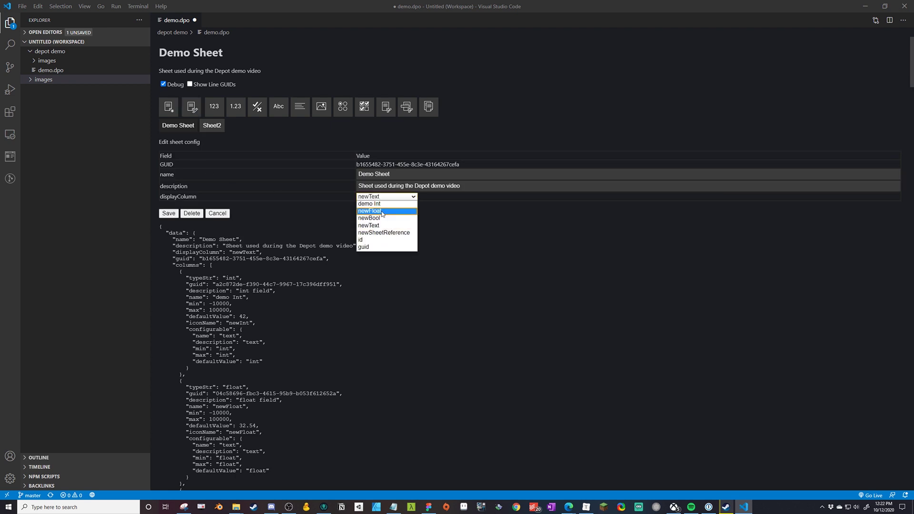
click(374, 247)
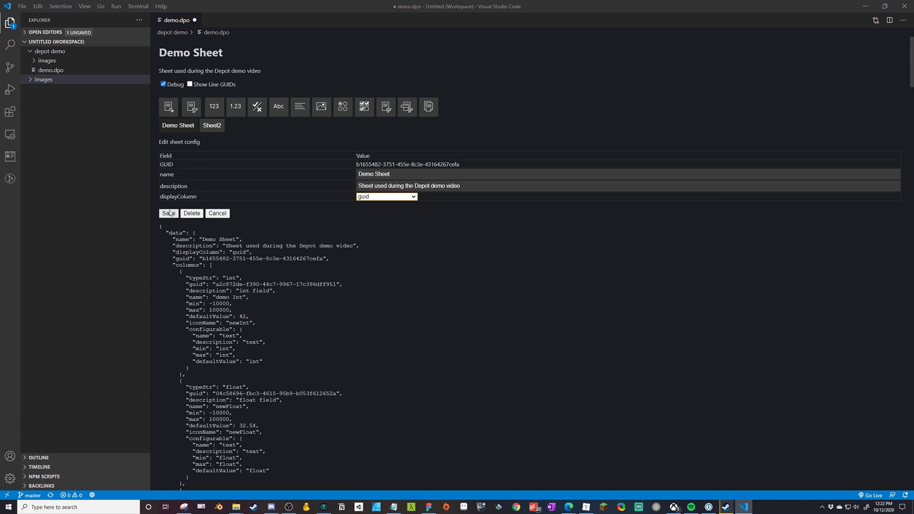
click(169, 213)
Examine the newLineReference choices for line 0 in Sheet2 with guid as the display column.
click(211, 126)
click(490, 148)
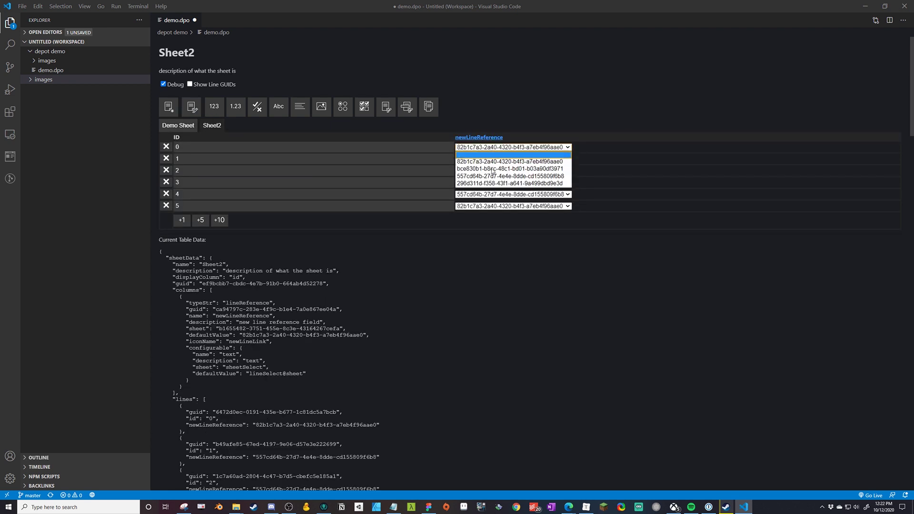
click(524, 303)
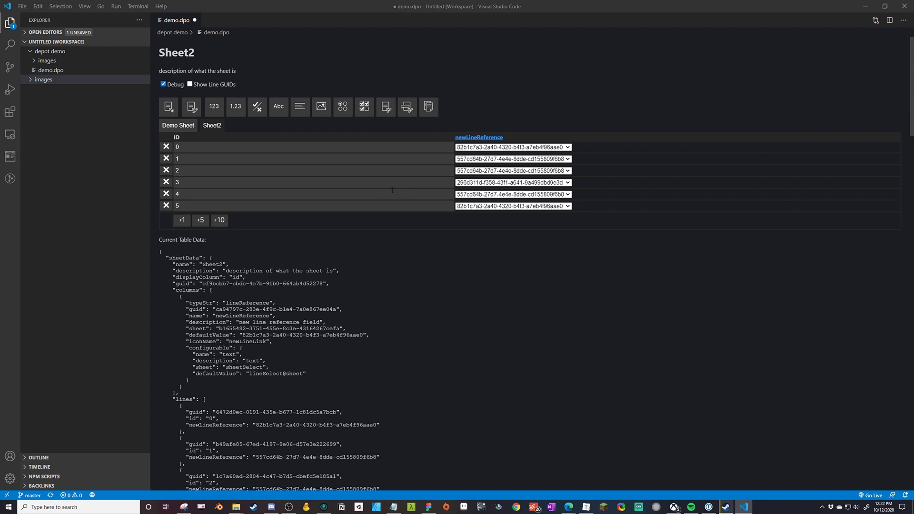
click(478, 148)
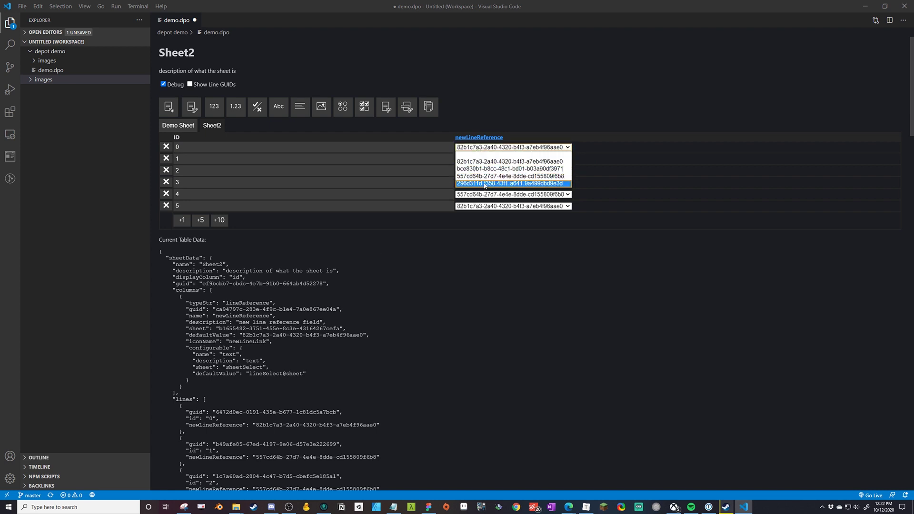
click(456, 207)
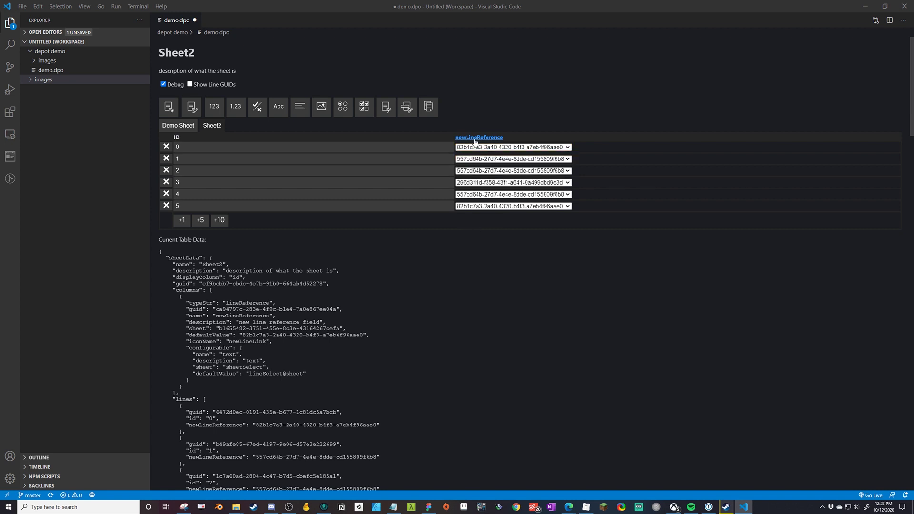
Switch Demo Sheet's displayColumn back to newText and save the sheet config.
click(190, 127)
click(193, 107)
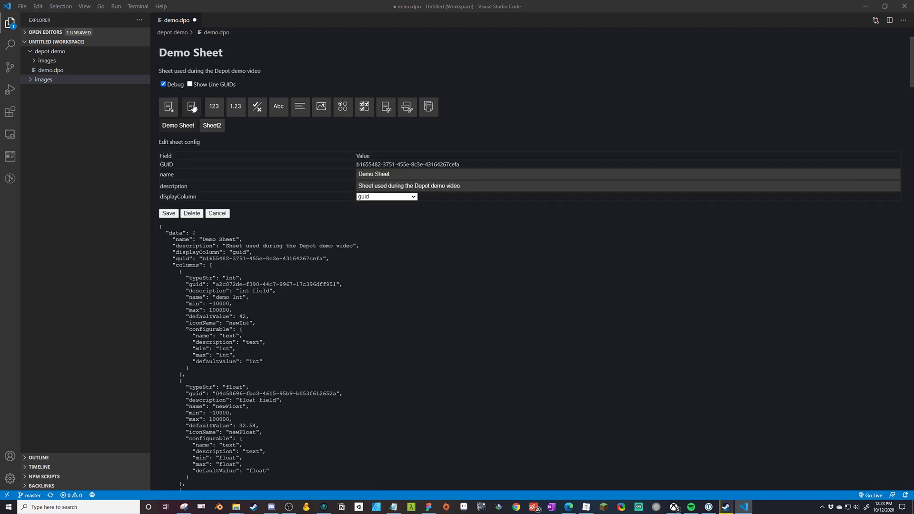
click(386, 196)
click(387, 225)
click(168, 213)
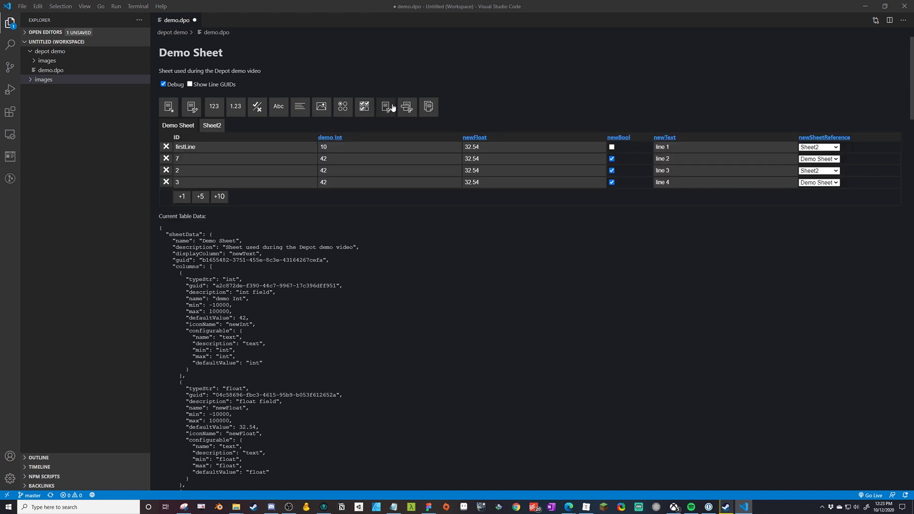
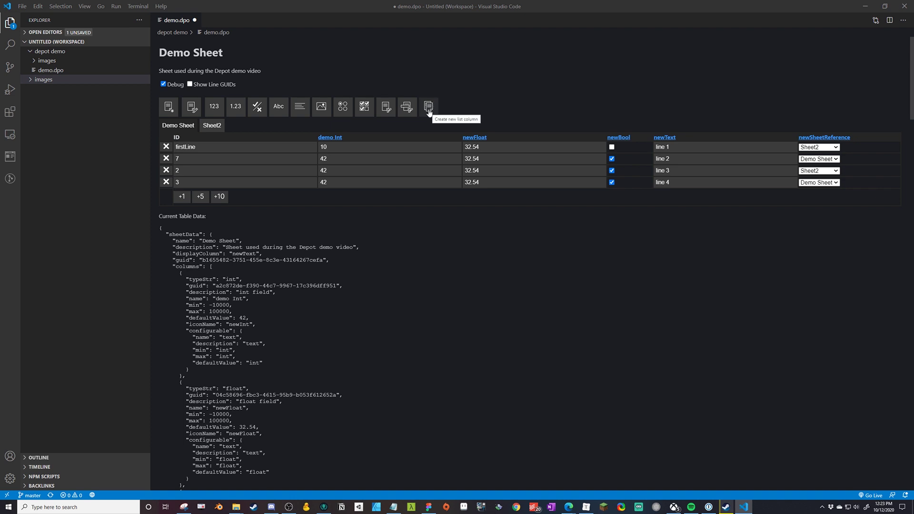
Create a list column named "new list" in Demo Sheet, keeping the suggested description.
click(428, 112)
click(345, 176)
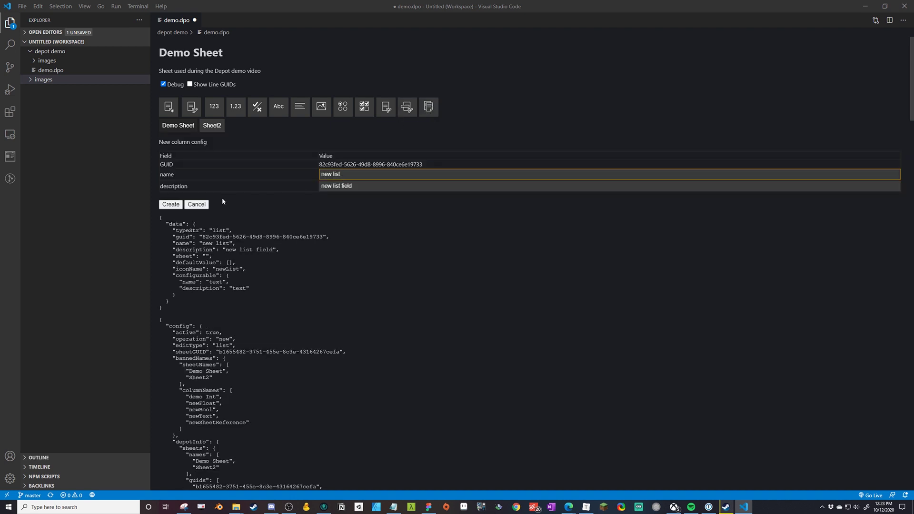
click(171, 204)
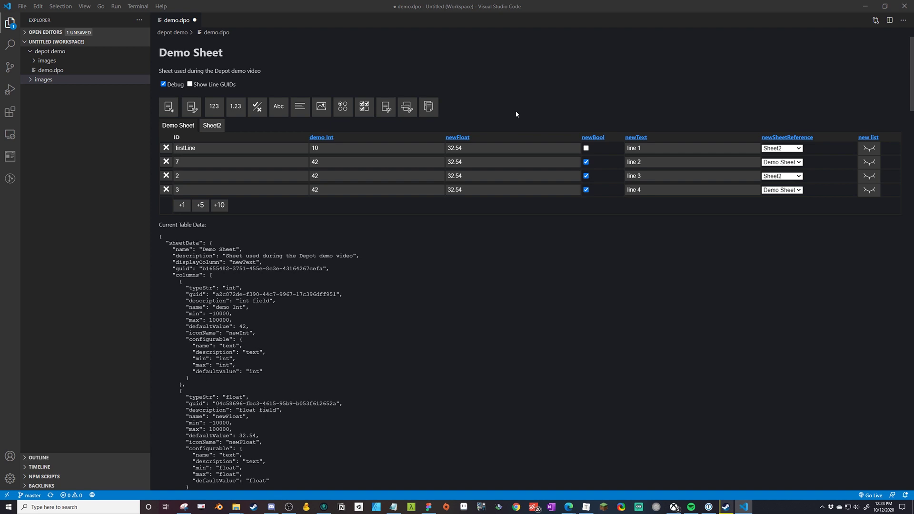
Add twenty lines to Demo Sheet and delete the line with ID 6.
click(219, 204)
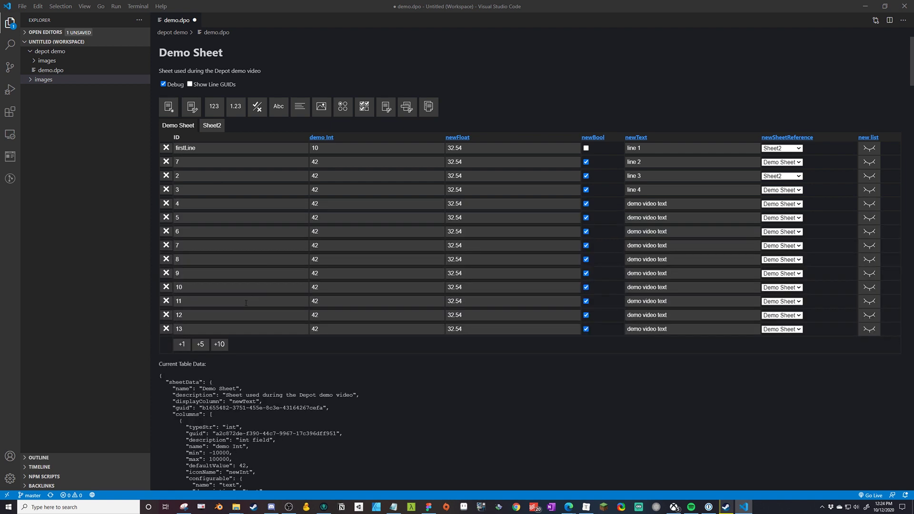
click(219, 343)
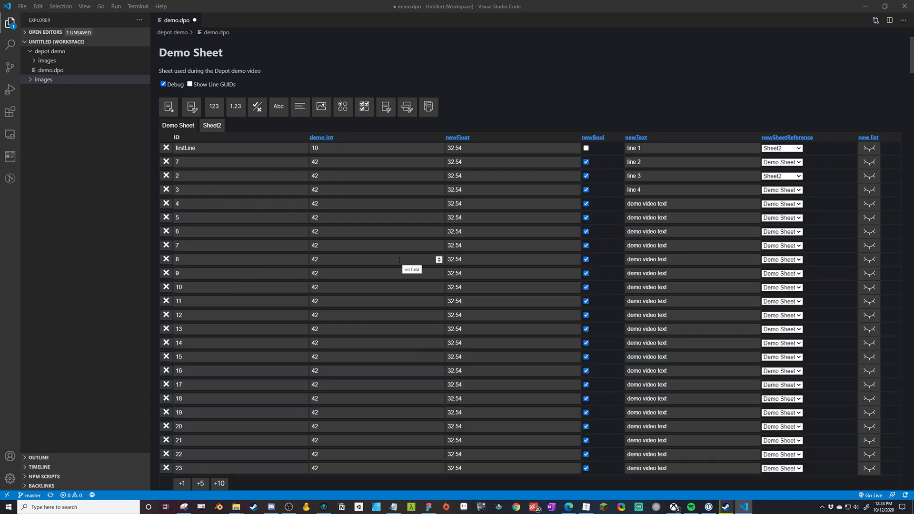
click(166, 232)
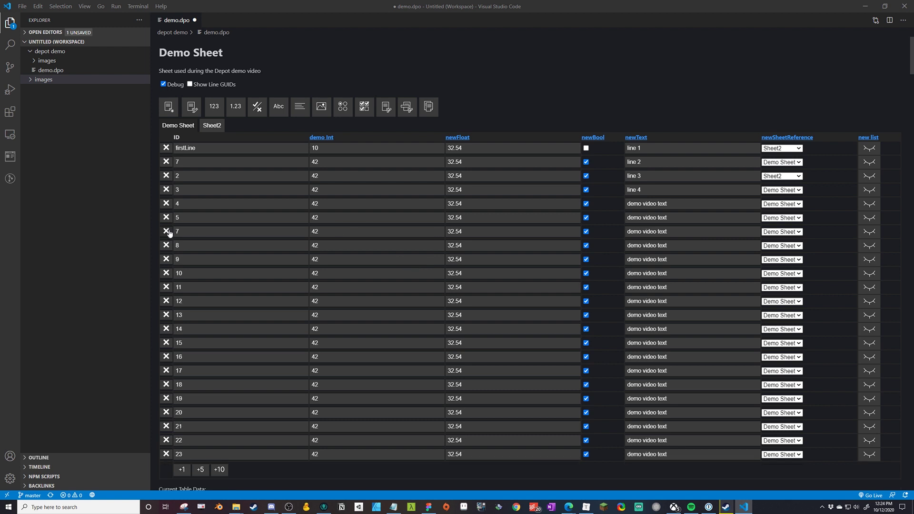
Delete the lines with IDs 7 through 23 below the line with ID 5 in Demo Sheet.
click(166, 231)
click(167, 231)
click(166, 231)
click(166, 231)
click(166, 231)
click(166, 231)
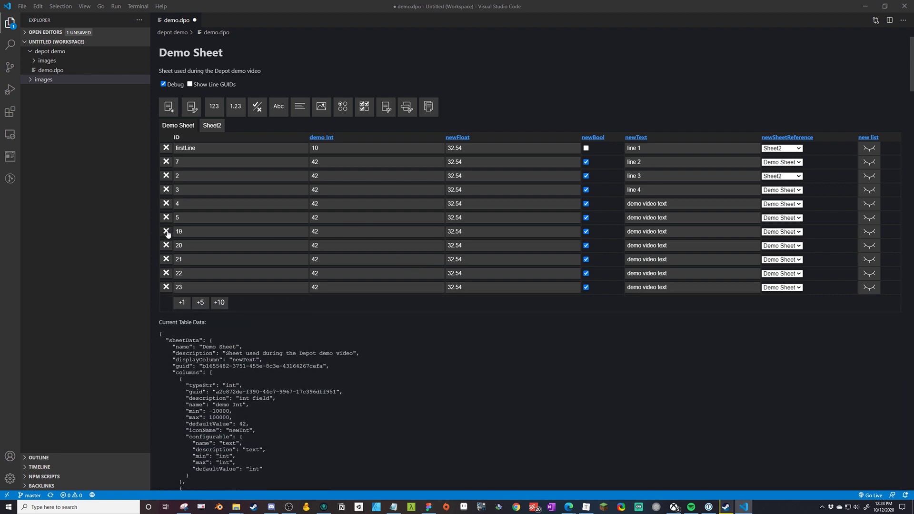
click(166, 231)
click(166, 232)
click(166, 231)
click(166, 231)
click(166, 231)
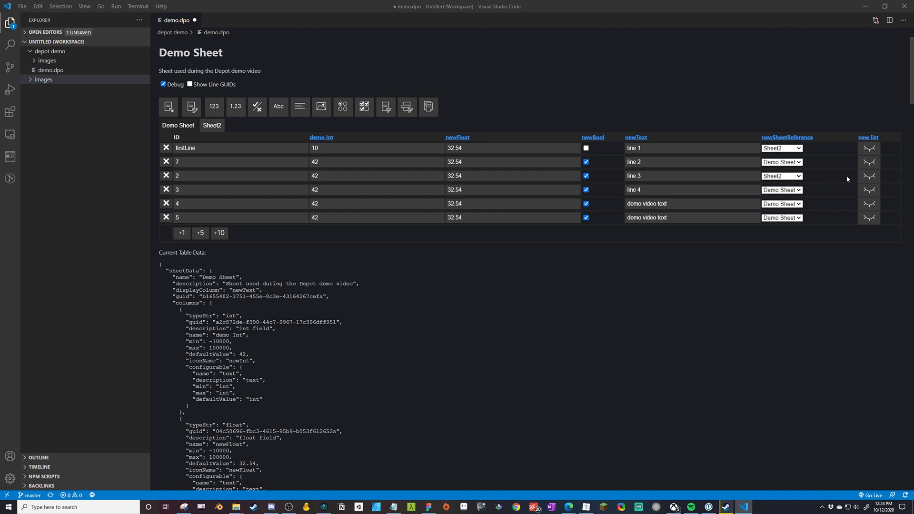
Expand firstLine's new list with the debug data turned off, and add one line to the nested sheet.
click(867, 149)
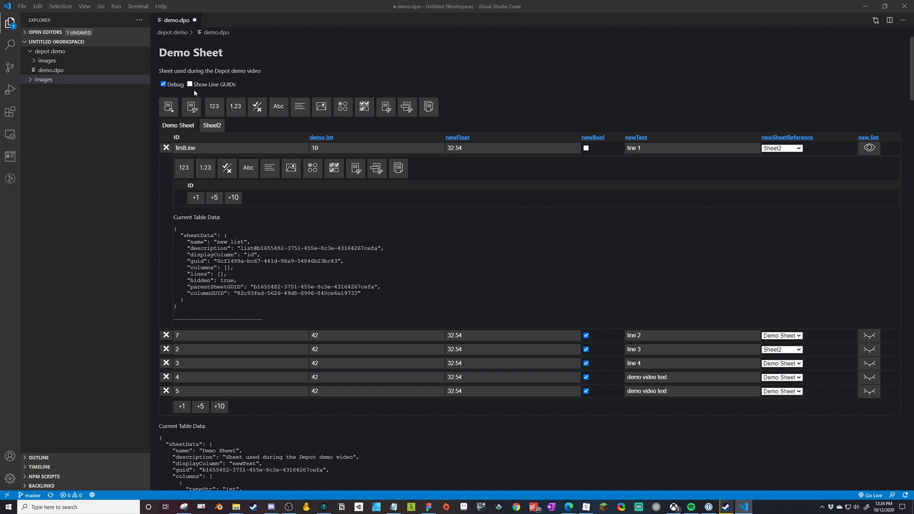
click(164, 85)
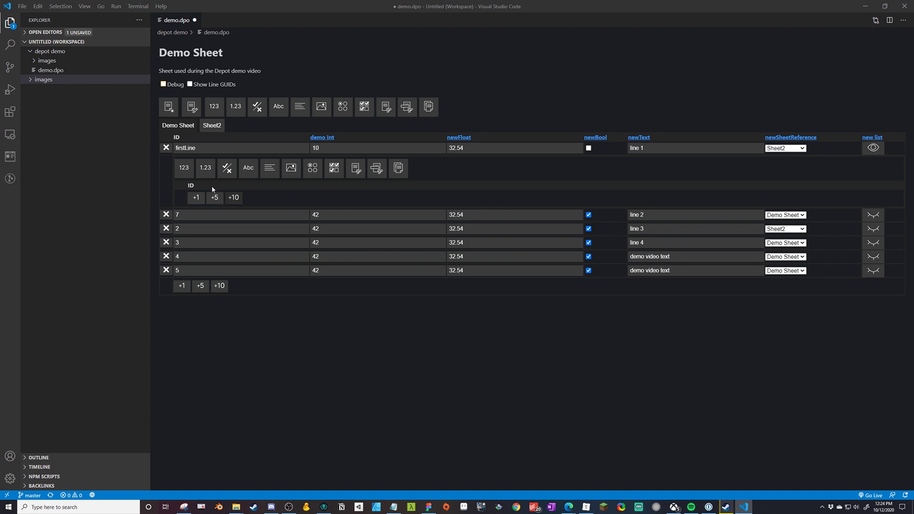
click(196, 198)
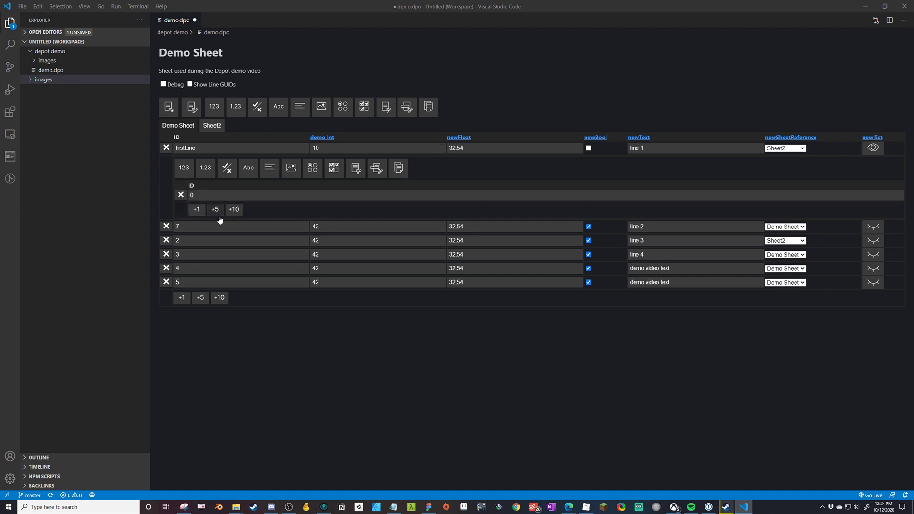
Create an integer column named "subsheet integer" in firstLine's nested list, keeping the suggested description, limits and default.
click(184, 167)
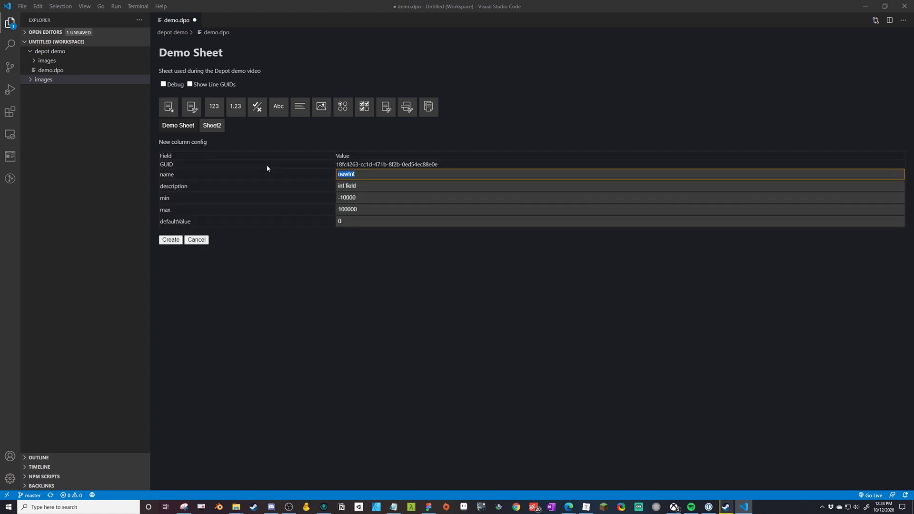
text(subsheet integar)
key(BackSpace)
key(BackSpace)
text(er)
click(171, 239)
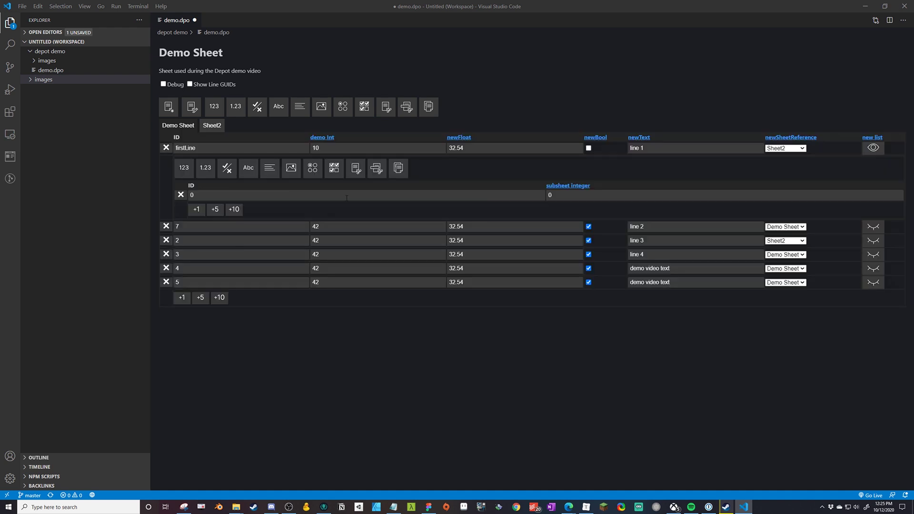
Set the nested line's ID to "line 1 id" and its subsheet integer to 56.
click(214, 193)
text(subsheet)
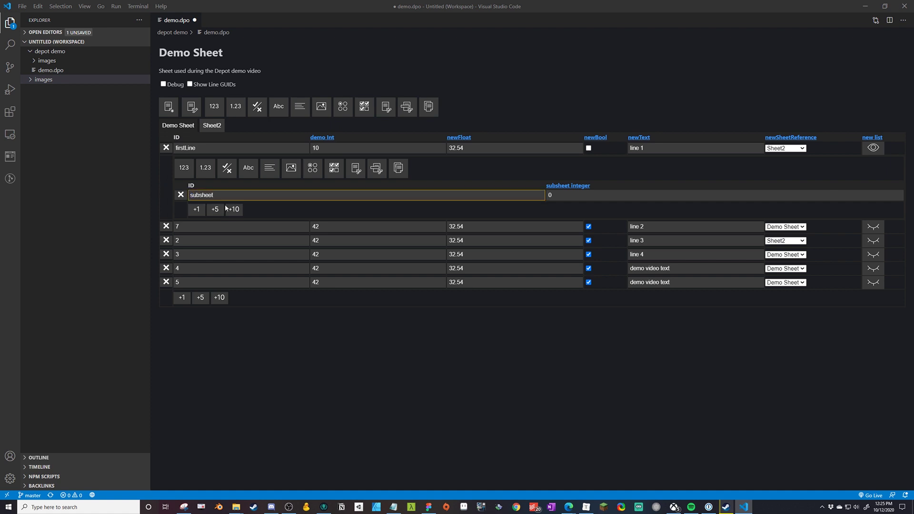
key(ctrl+a)
text(line 1 id)
key(Tab)
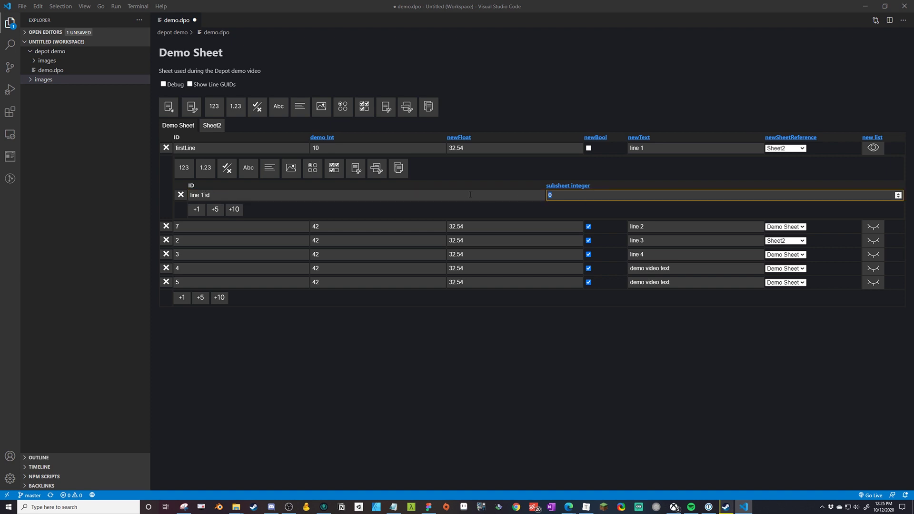
text(56)
click(553, 103)
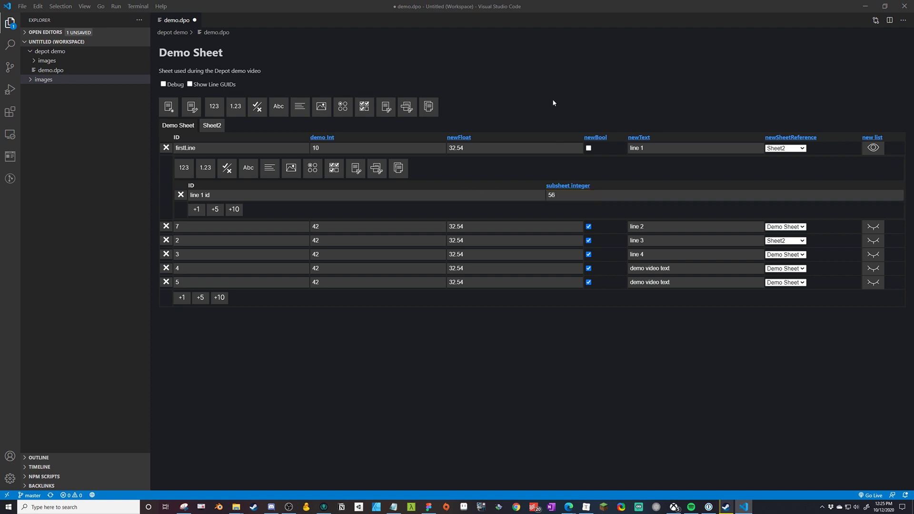
Expand the new list of the line with ID 7 to compare its columns with those of firstLine's list.
click(229, 195)
click(212, 148)
click(252, 195)
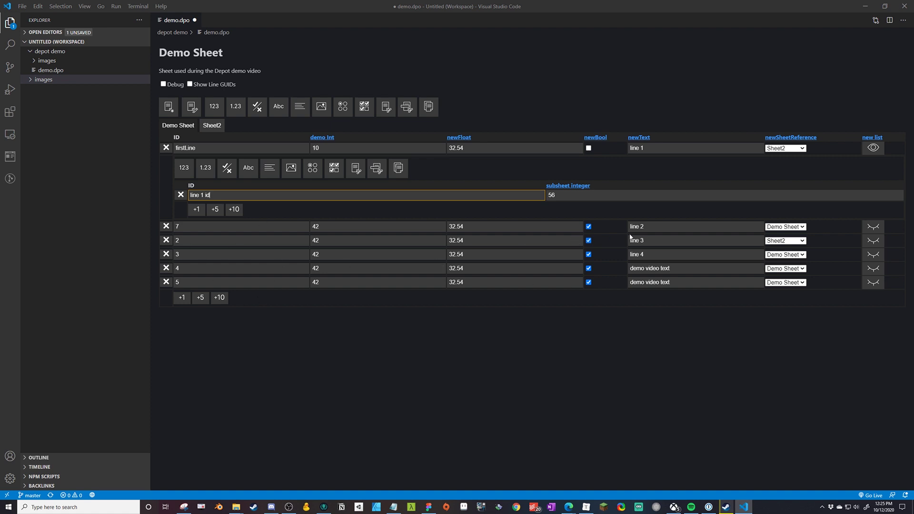
click(873, 226)
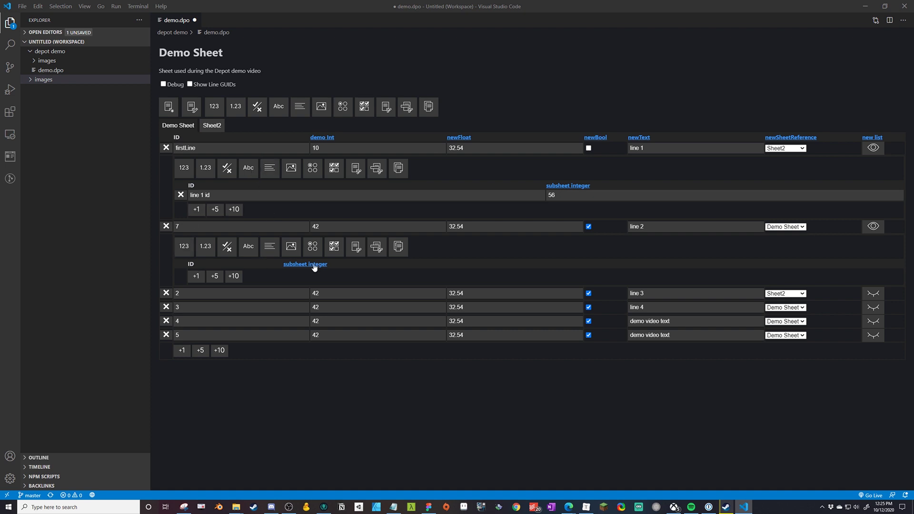
Show the debug data and examine how the new list values are stored for firstLine and the other lines.
click(163, 85)
scroll(333, 238, down, 6)
scroll(254, 218, down, 15)
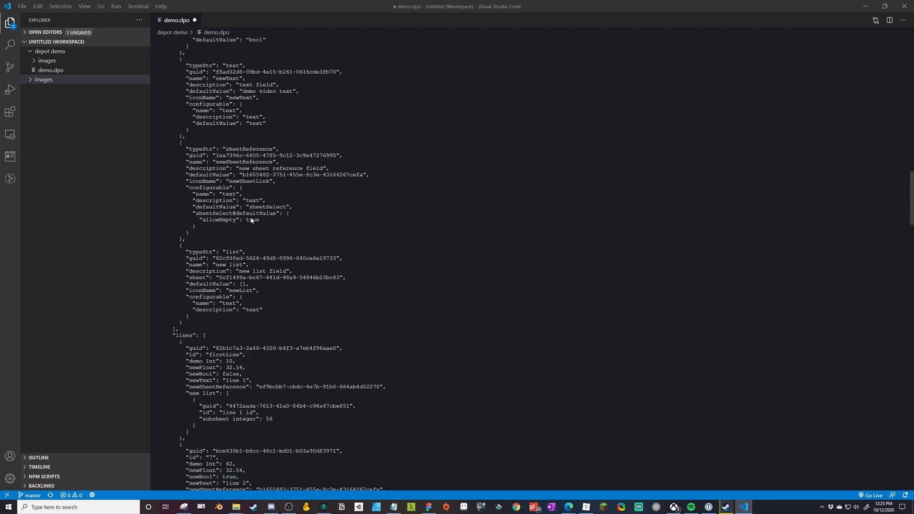
scroll(252, 219, up, 2)
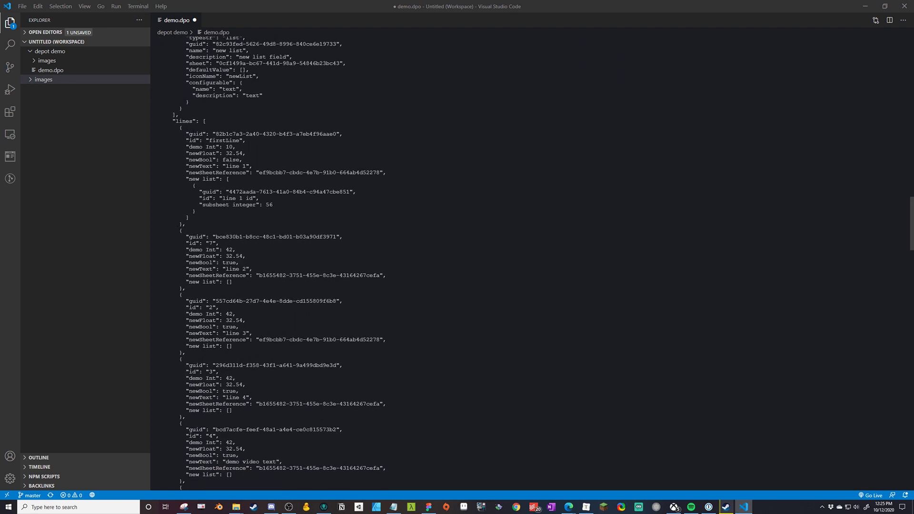
drag(189, 179, 234, 218)
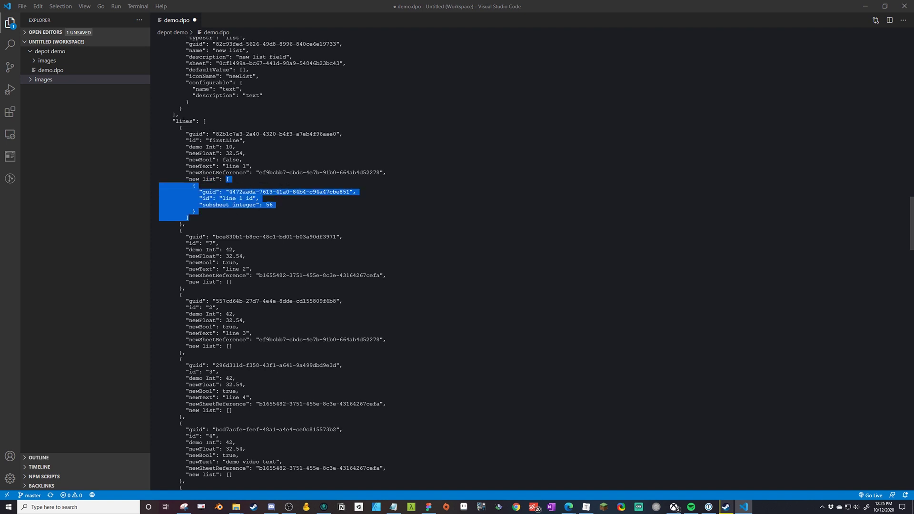
drag(179, 121, 192, 121)
drag(230, 180, 239, 213)
scroll(238, 213, down, 2)
drag(193, 246, 228, 248)
click(228, 240)
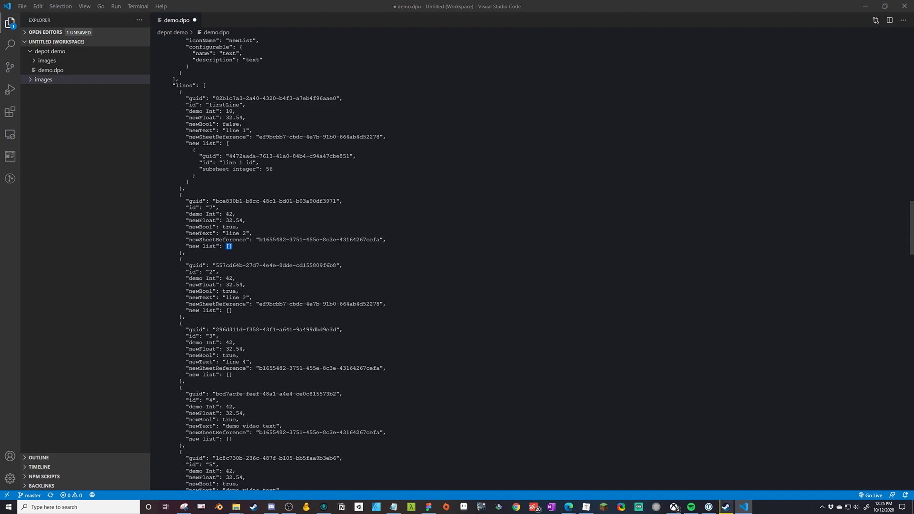
scroll(229, 241, down, 6)
scroll(232, 155, up, 20)
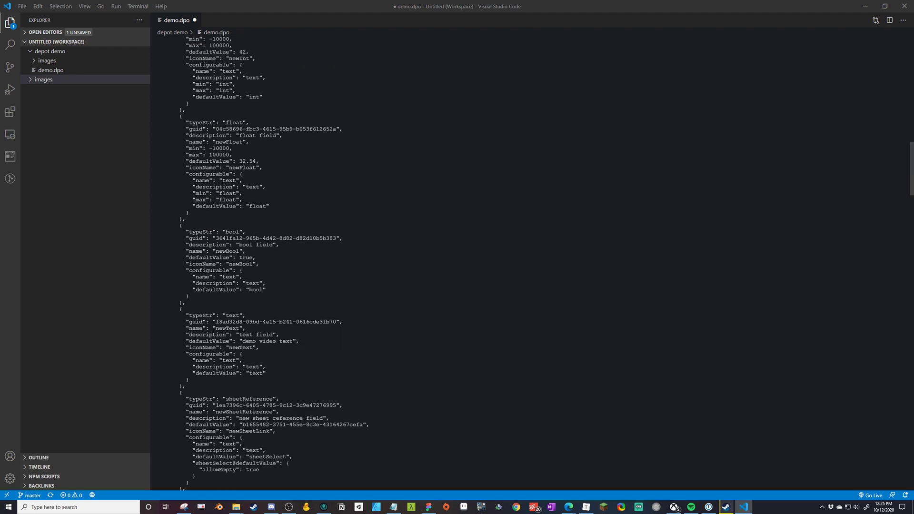
scroll(595, 245, up, 8)
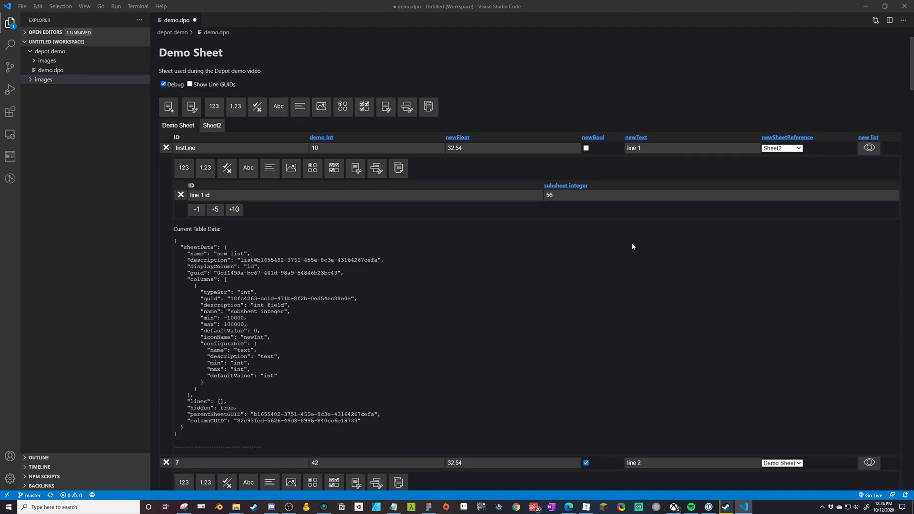
Hide the nested list of line 7 and the debug data, and save demo.dpo.
scroll(632, 245, down, 4)
click(869, 284)
scroll(721, 226, up, 4)
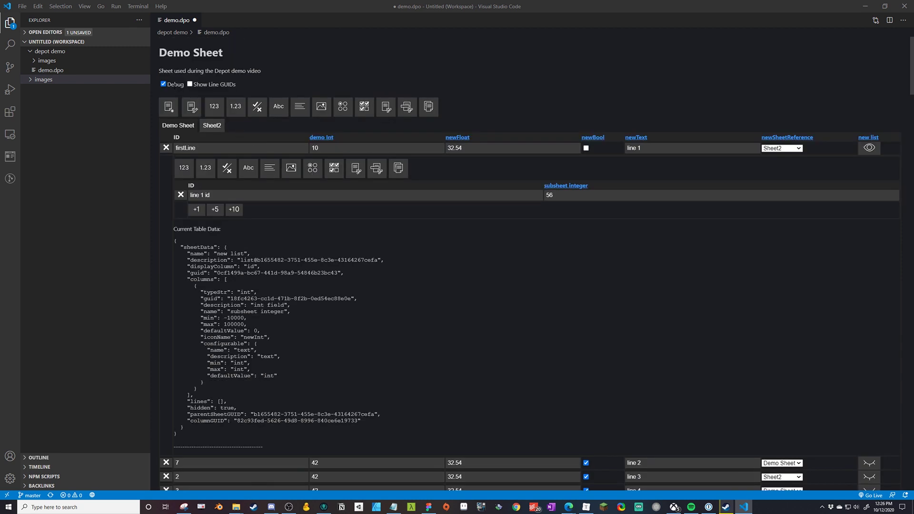
click(163, 84)
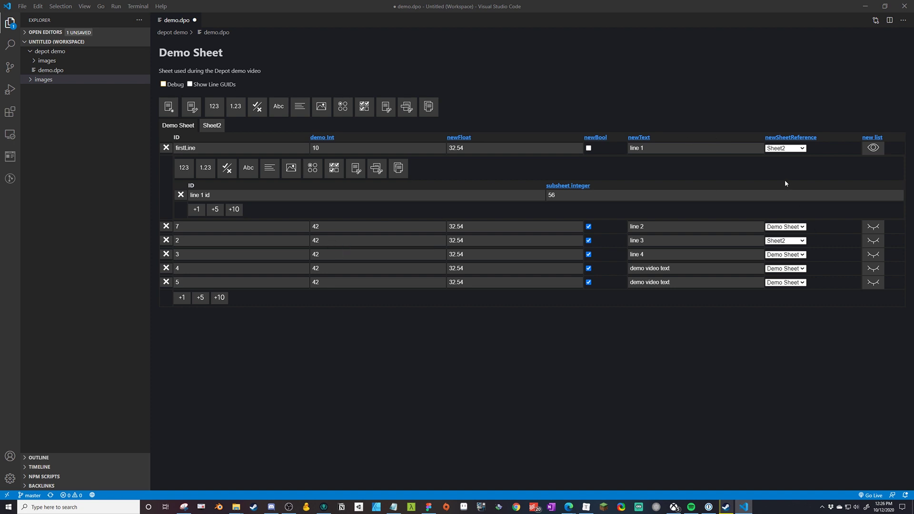
key(ctrl+s)
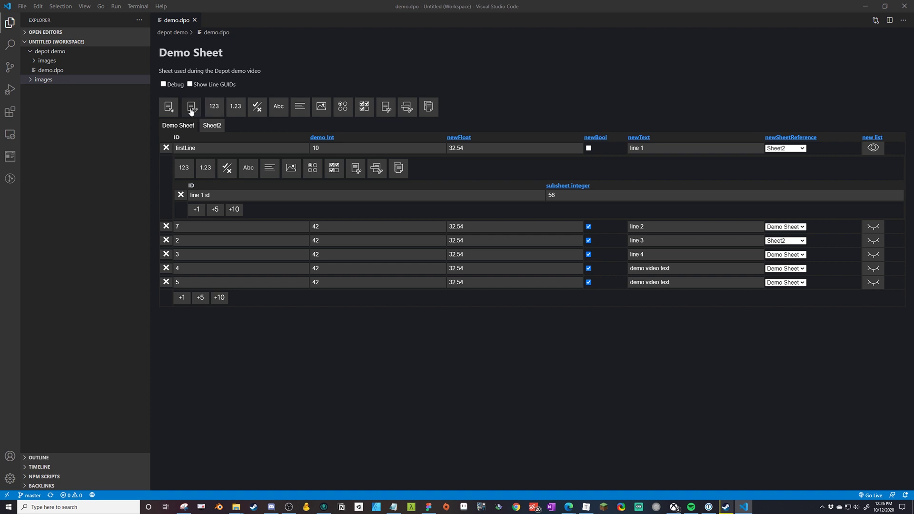
Rename Demo Sheet to "Creatures" and set its first line's ID to "Lion".
click(192, 108)
key(Tab)
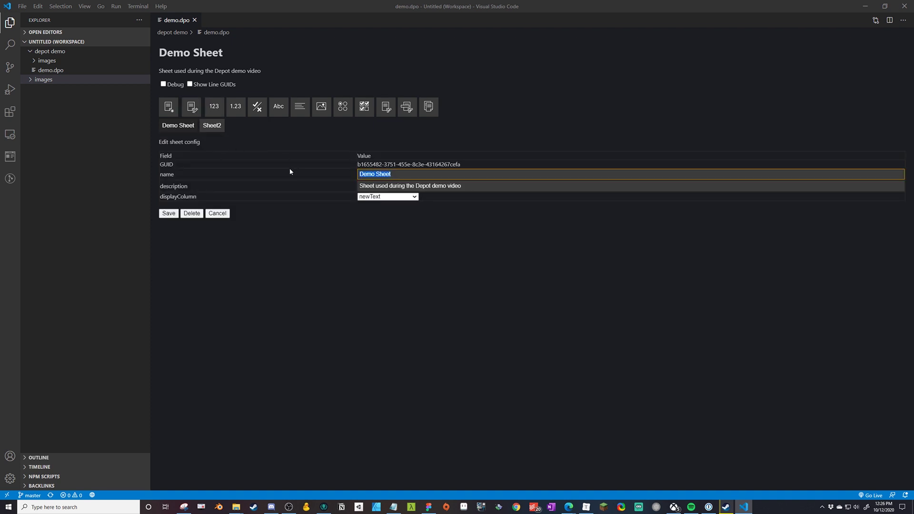
text(Creatures)
key(Return)
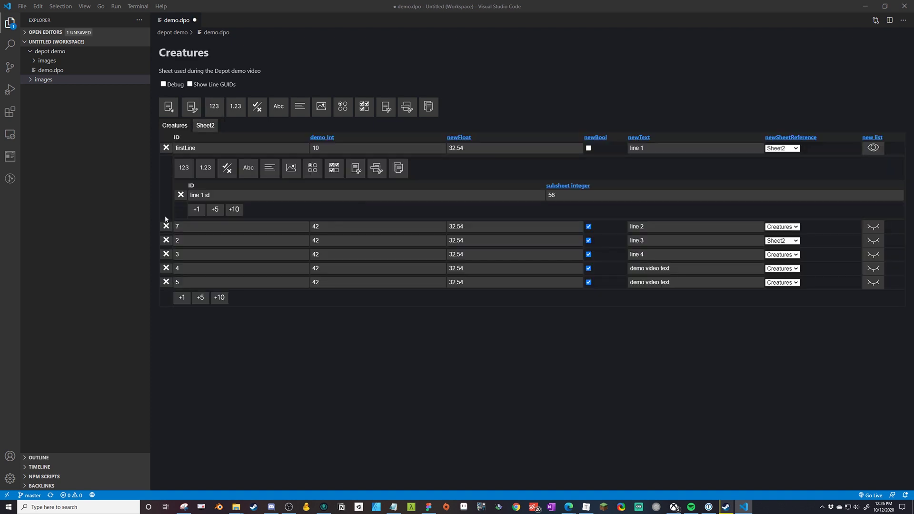
text(Lion)
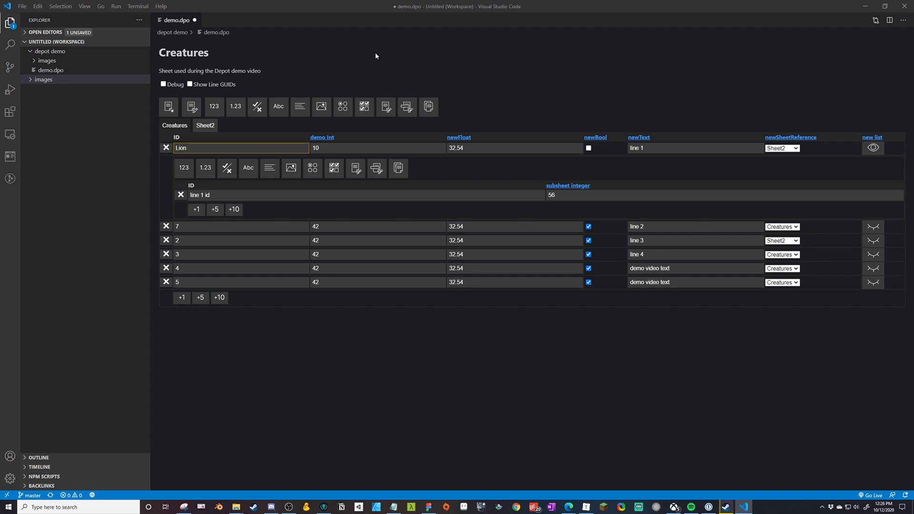
key(Return)
Rename the demo Int column to "attack" and the newFloat column to "health".
click(324, 137)
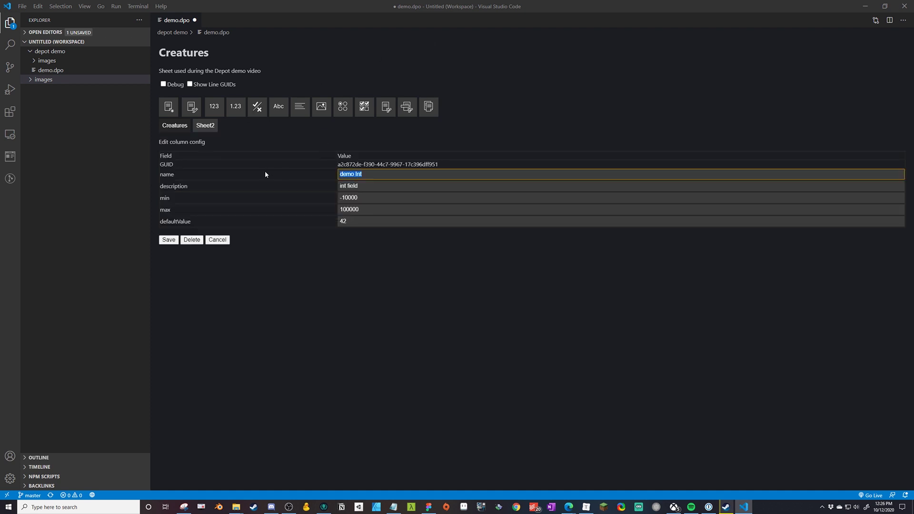
text(attack)
click(169, 240)
click(460, 138)
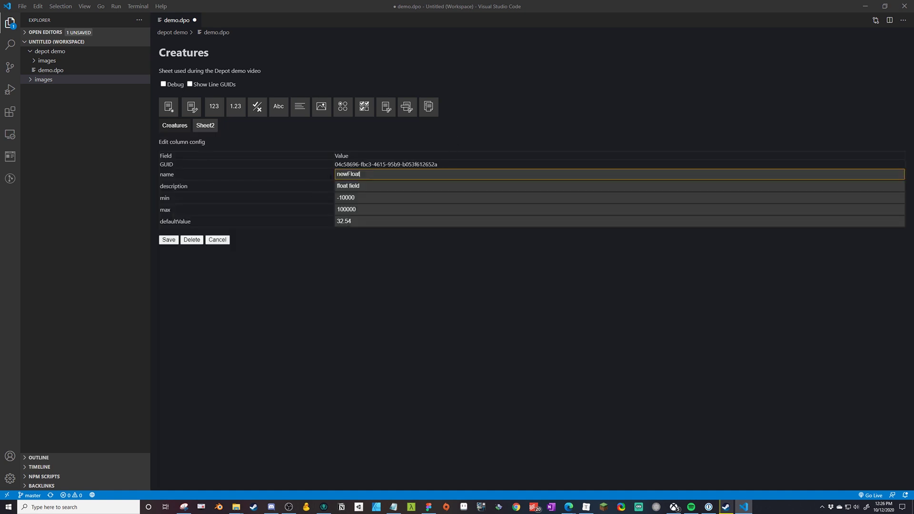
text(health)
click(168, 239)
Delete the newBool and newSheetReference columns from the Creatures sheet.
click(592, 138)
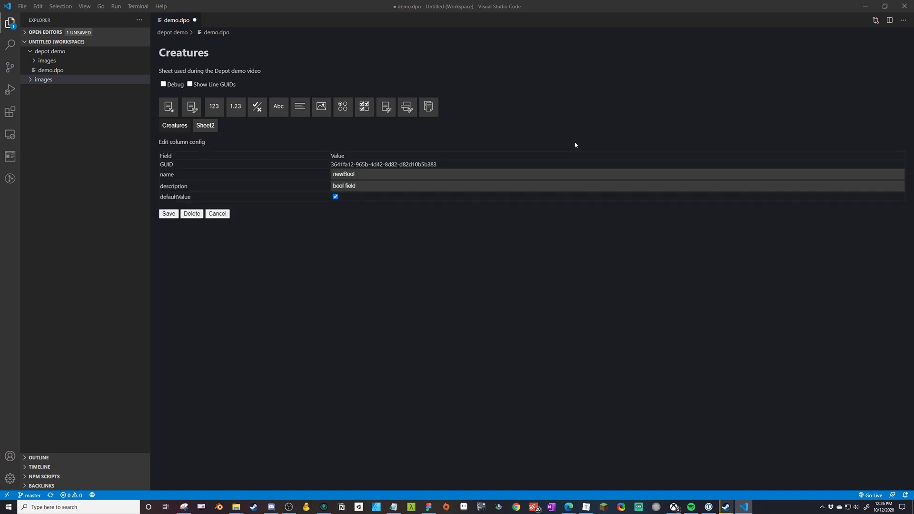
click(193, 213)
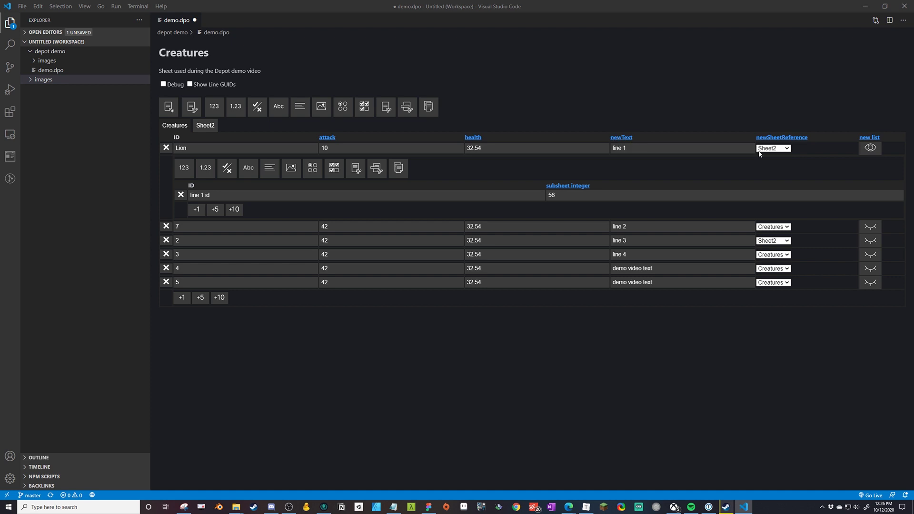
click(772, 138)
click(193, 213)
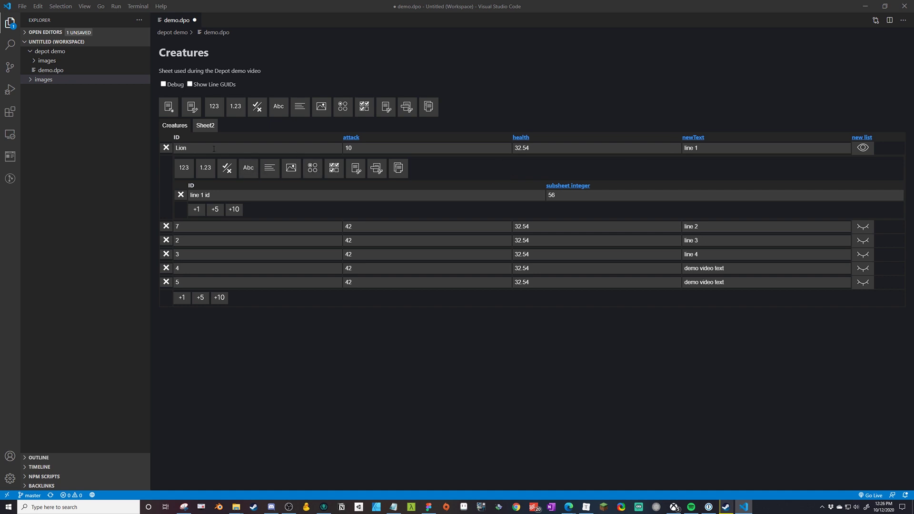
Rename the new list column of the Creatures sheet to "Variations".
click(862, 138)
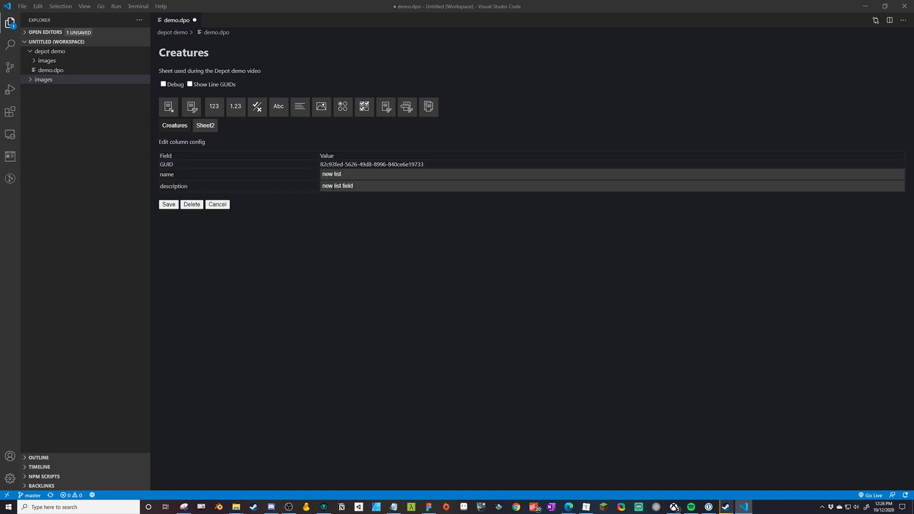
text(Vari)
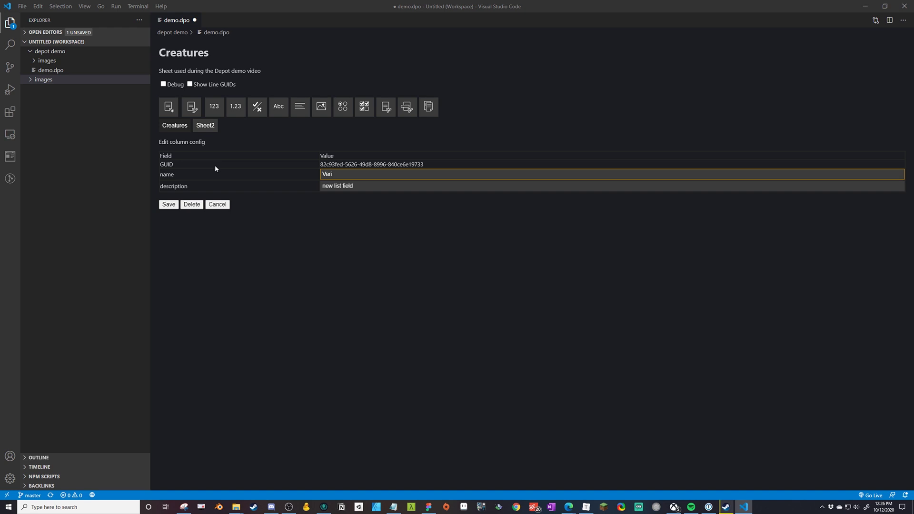
text(ations)
click(169, 204)
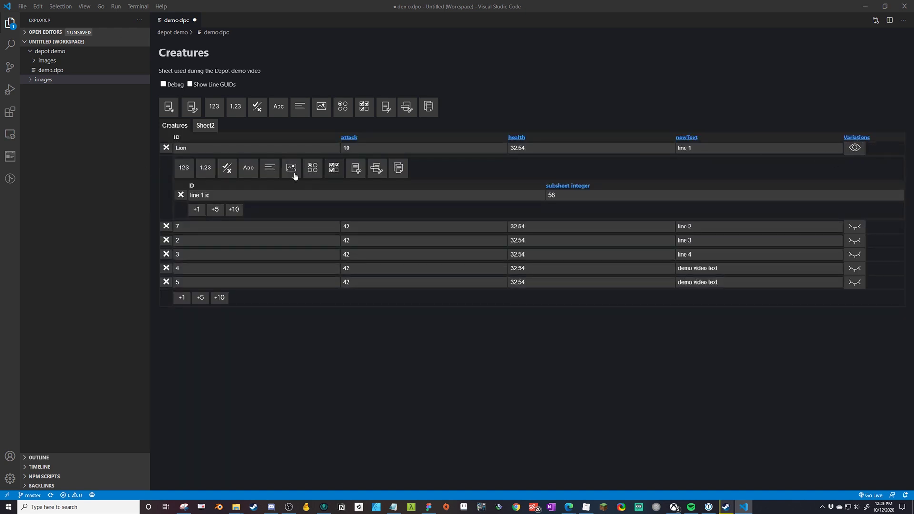
In Lion's Variations list, set the first line's ID to "Strong Lion" and add a second line with ID "Weak Lion".
drag(254, 192, 154, 190)
text(St)
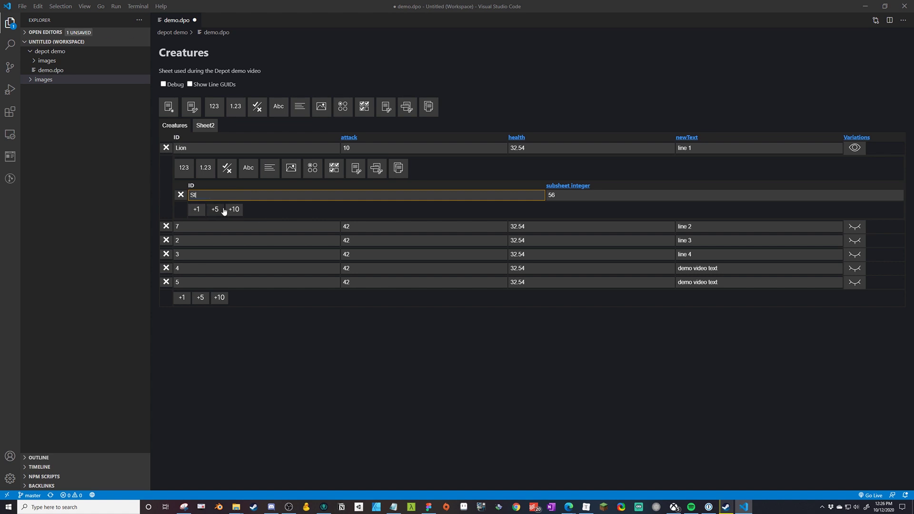
text(rong Lion)
click(196, 209)
click(218, 210)
text(Weak Lion)
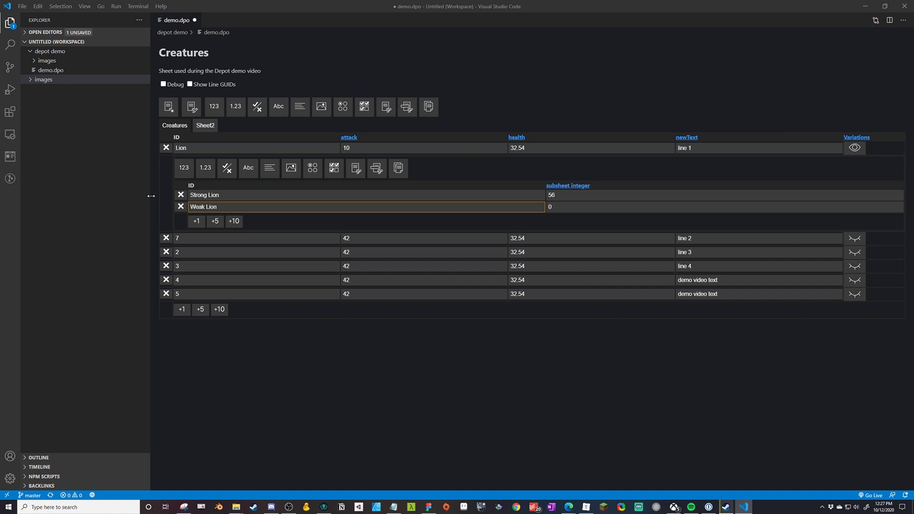
Add a third line with the ID "Basic Lion" to Lion's Variations list.
click(197, 222)
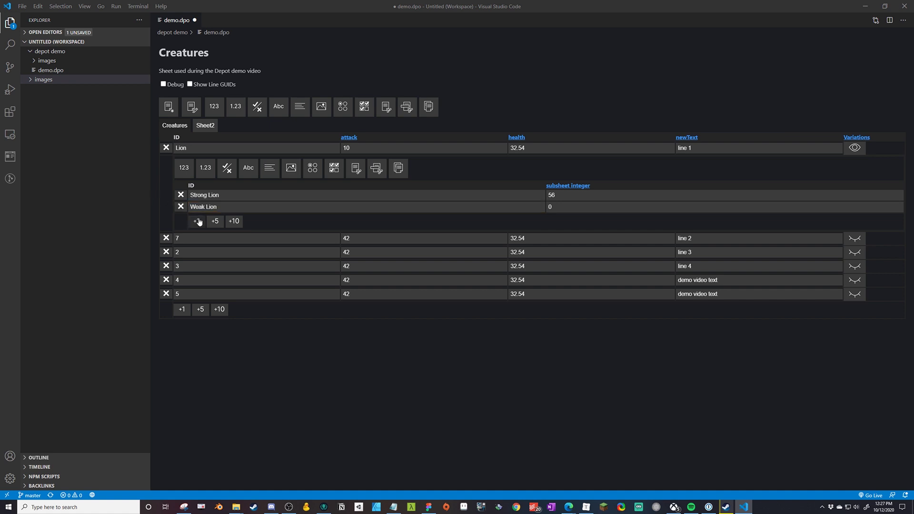
drag(202, 218, 151, 215)
text(Basic )
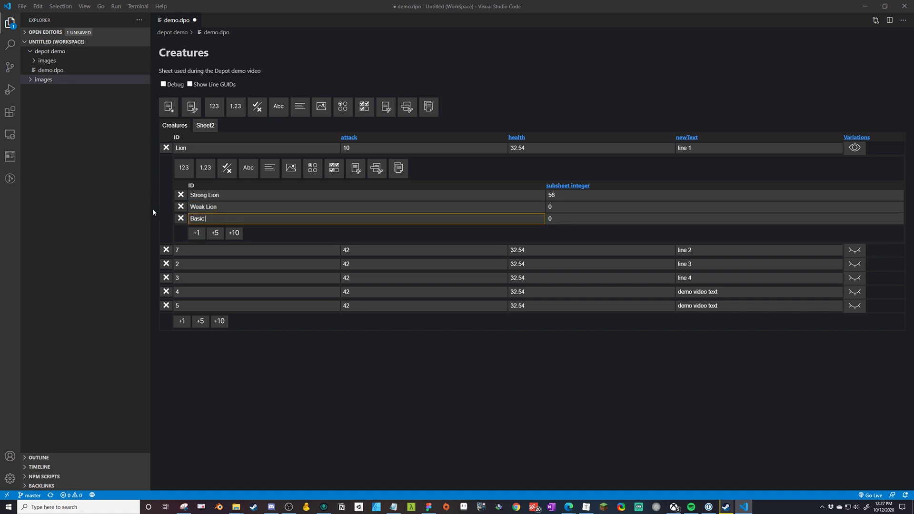
text(Lion)
click(313, 370)
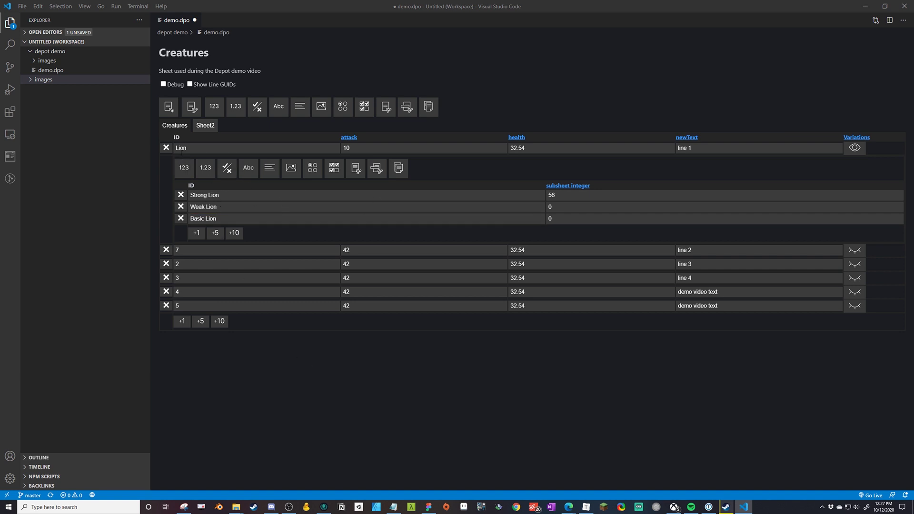
Display the debug data, examine how Lion's variations are nested in the Creatures JSON lines, and hide the debug data again.
click(163, 84)
scroll(263, 228, down, 15)
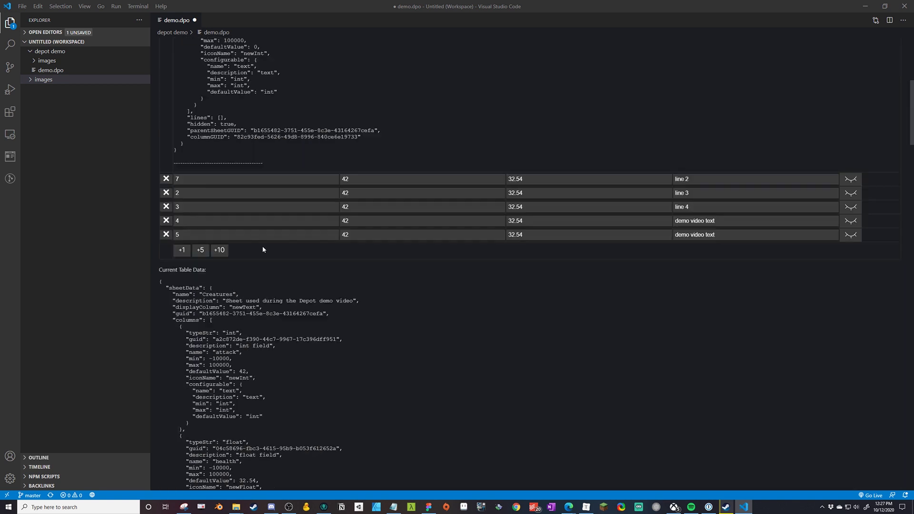
scroll(263, 228, down, 20)
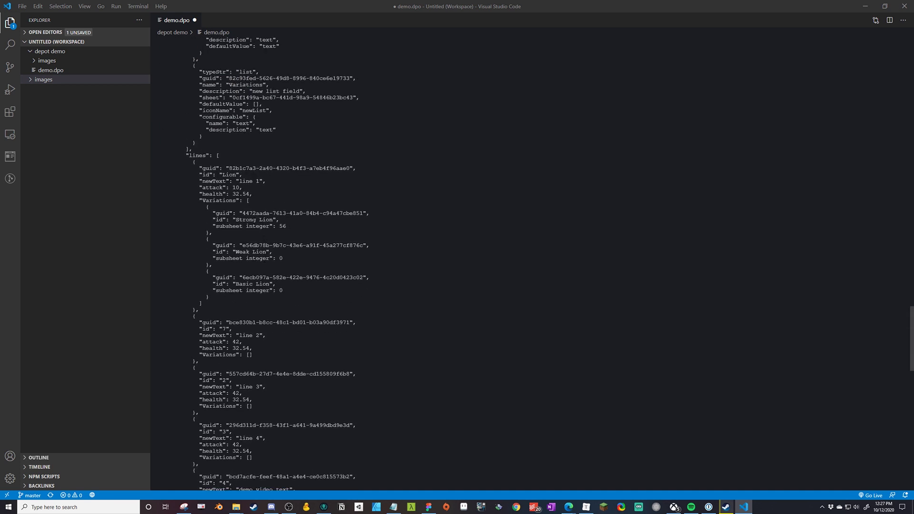
drag(196, 201, 258, 304)
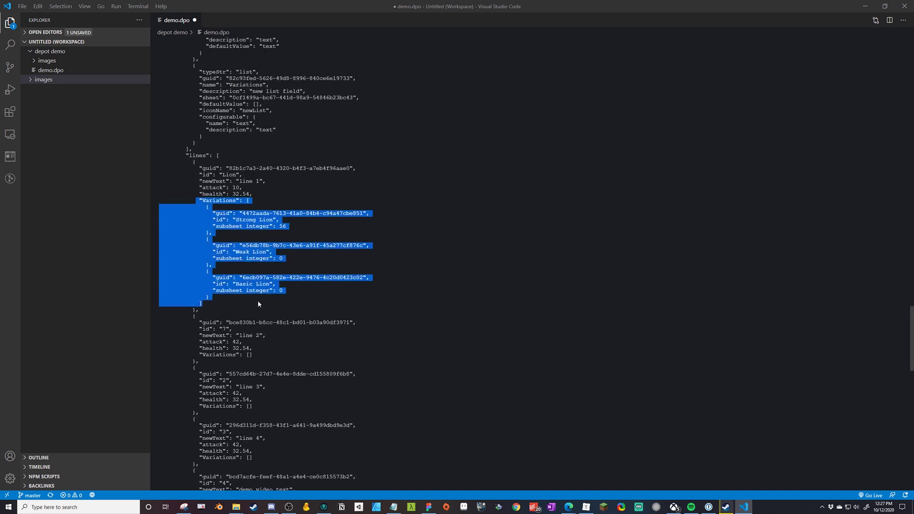
click(258, 304)
scroll(262, 314, down, 2)
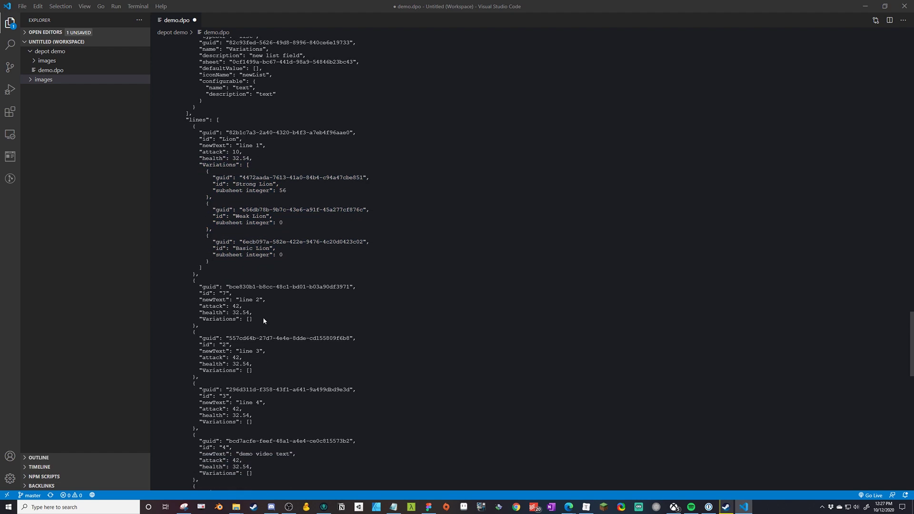
drag(262, 319, 203, 287)
click(239, 319)
scroll(347, 188, up, 10)
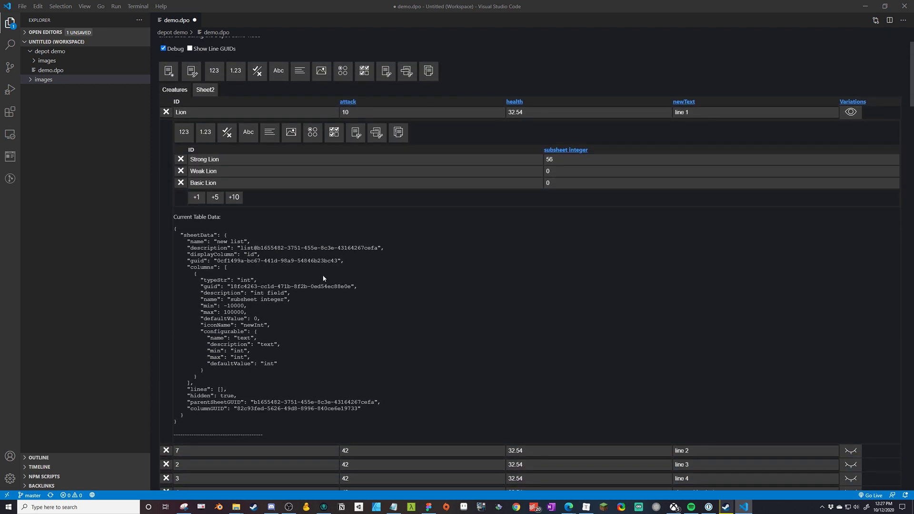
scroll(291, 237, up, 1)
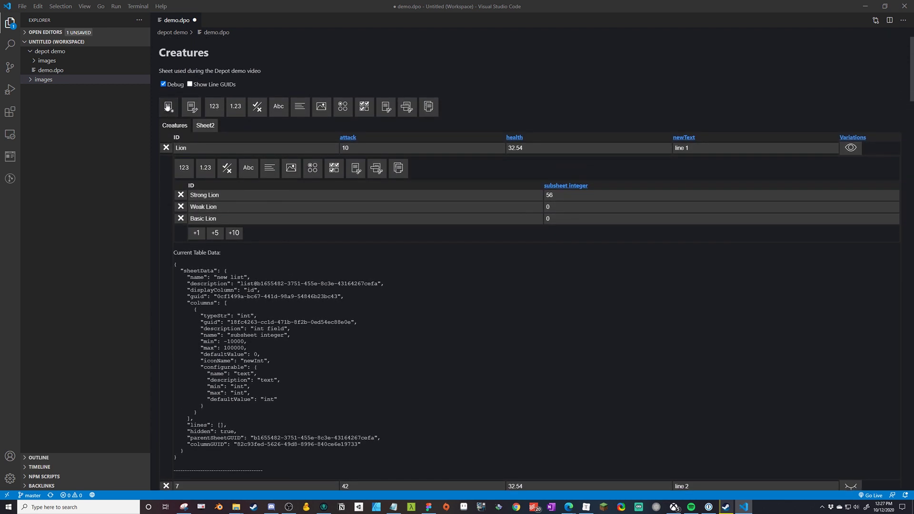
click(164, 84)
Change the ID of the Creatures line directly below Lion to "Dragon".
click(191, 250)
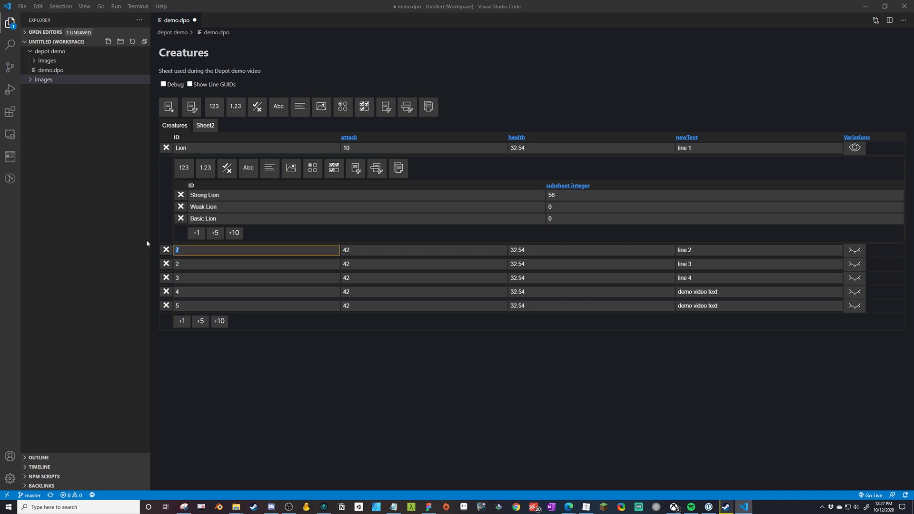
text(Dragon)
click(458, 404)
Expand Dragon's Variations list, add lines with the IDs "Strong Dragon" and "Fire Breathing Dragon", and save the file.
click(854, 249)
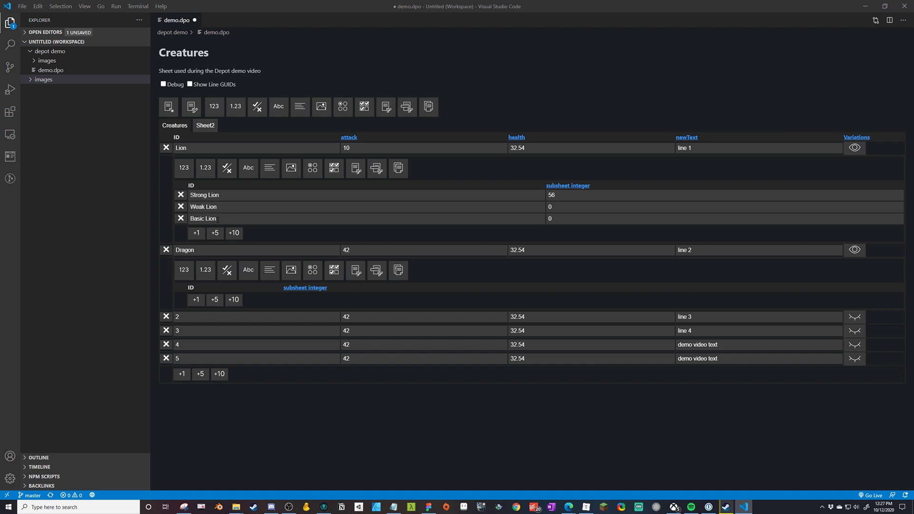
click(196, 299)
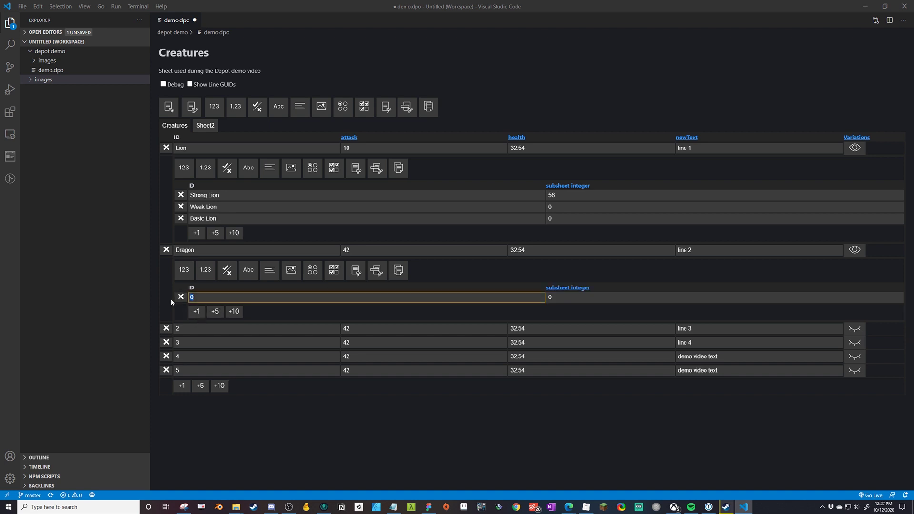
text(Strong Dragon)
click(196, 311)
text(F)
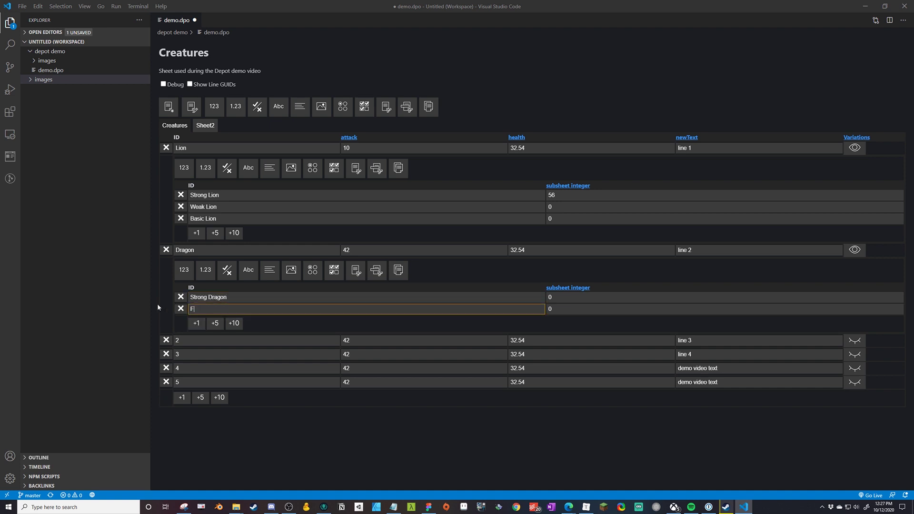
text(ire Breathing Dragon)
click(184, 388)
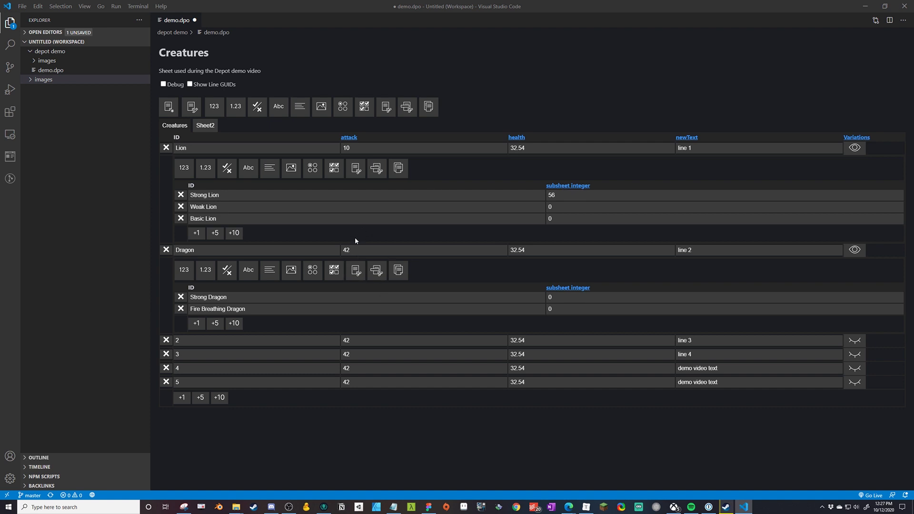
key(ctrl+s)
Display the debug data and examine the Lion and Dragon entries with their nested variations in the JSON lines.
click(163, 84)
scroll(228, 136, down, 15)
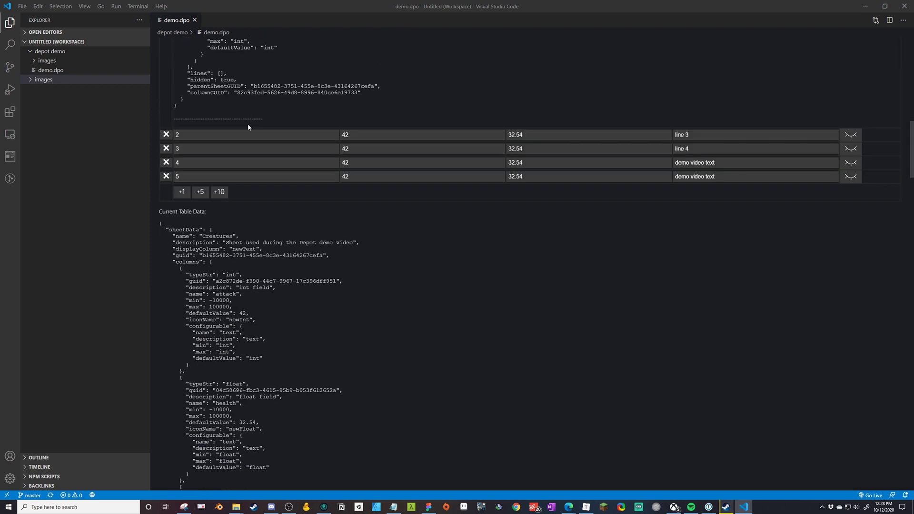
scroll(476, 257, down, 20)
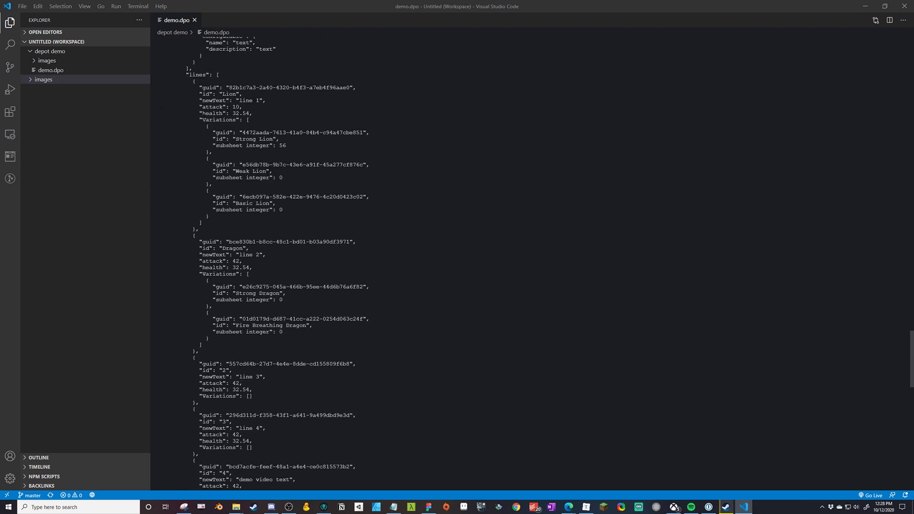
drag(226, 94, 239, 95)
click(345, 140)
Open a new terminal in the depot demo folder and reduce its height so more of the JSON stays in view.
key(ctrl+shift+p)
text(term)
key(Return)
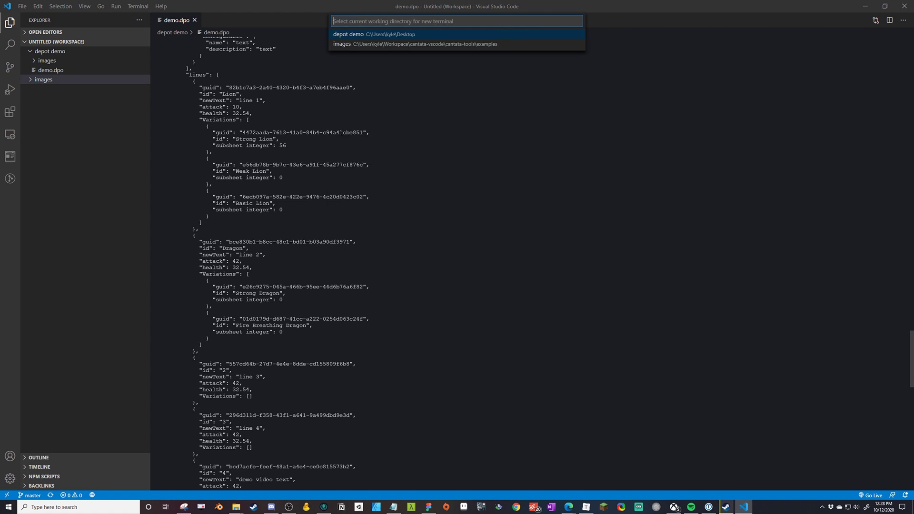
click(364, 34)
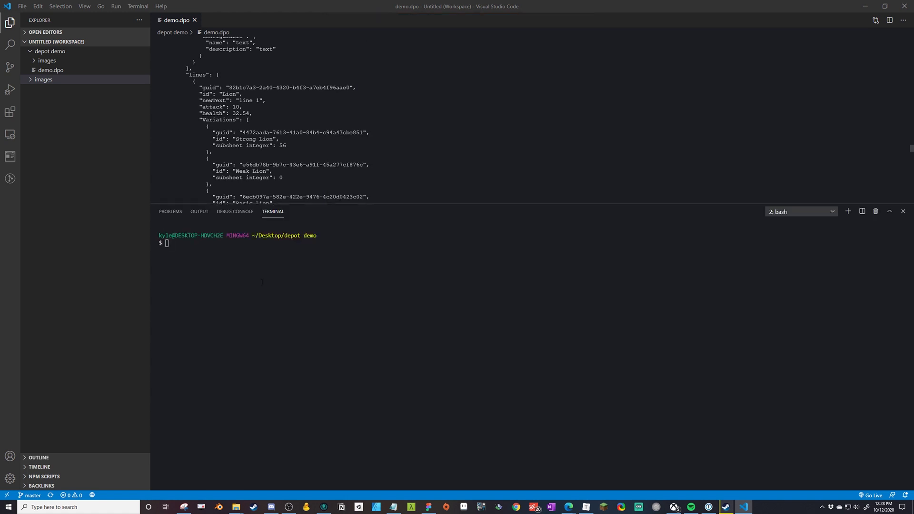
drag(314, 205, 314, 273)
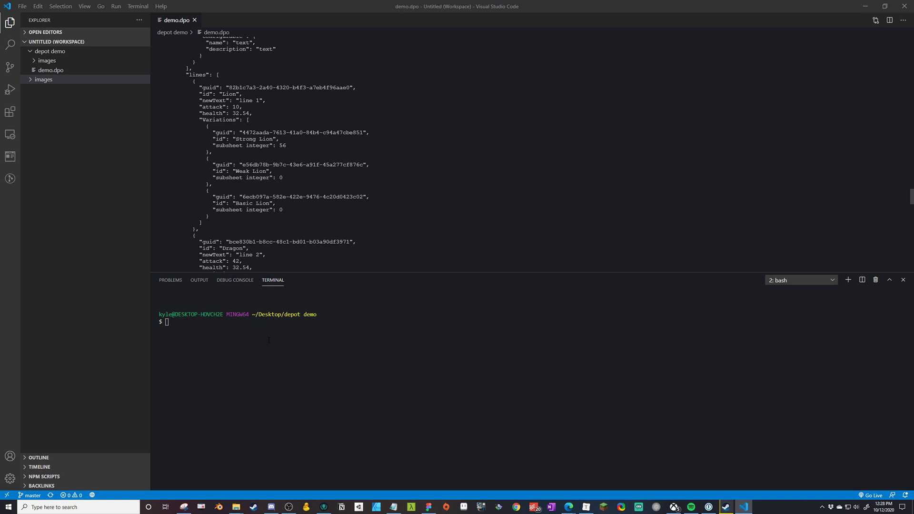
Write the example lookup Lion.Variations.findIndex(lion => id == "Strong Lion"); at the terminal prompt without running it.
text(Lion)
text(.Ca)
key(BackSpace)
key(BackSpace)
text(Var)
text(iations[)
text(0)
key(BackSpace)
key(BackSpace)
text(.findIndex(lion -=>)
key(BackSpace)
key(BackSpace)
key(BackSpace)
text(=> id == "Strong L)
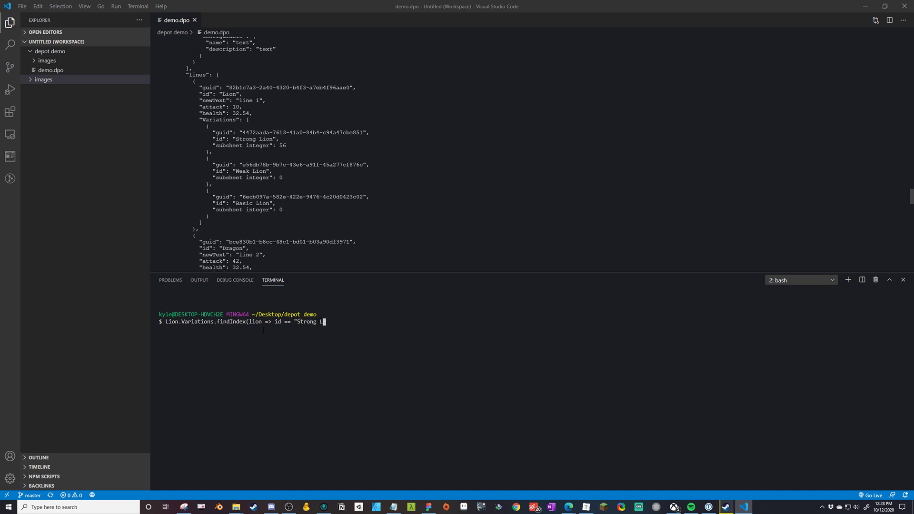
text(ion");)
drag(353, 322, 165, 317)
click(172, 324)
Shrink the terminal further and examine the Lion object with its nested Variations array in the JSON.
drag(293, 273, 312, 350)
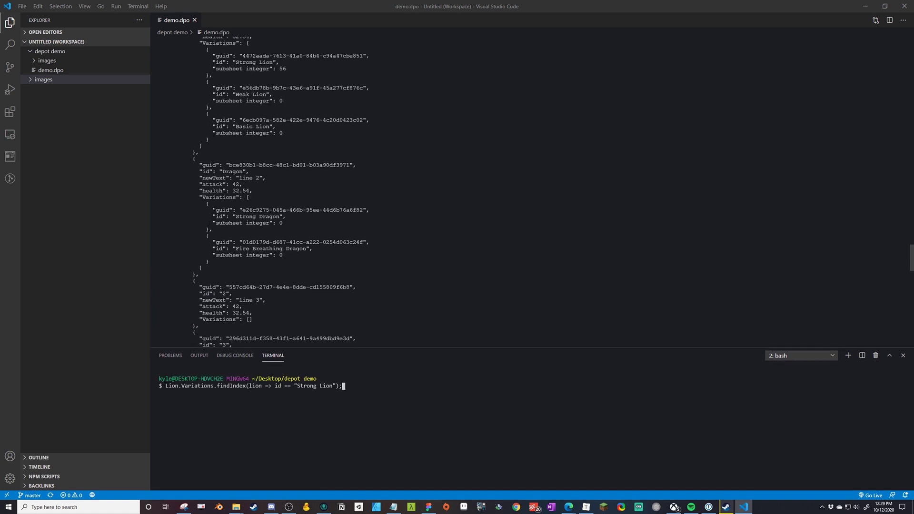
scroll(261, 189, up, 6)
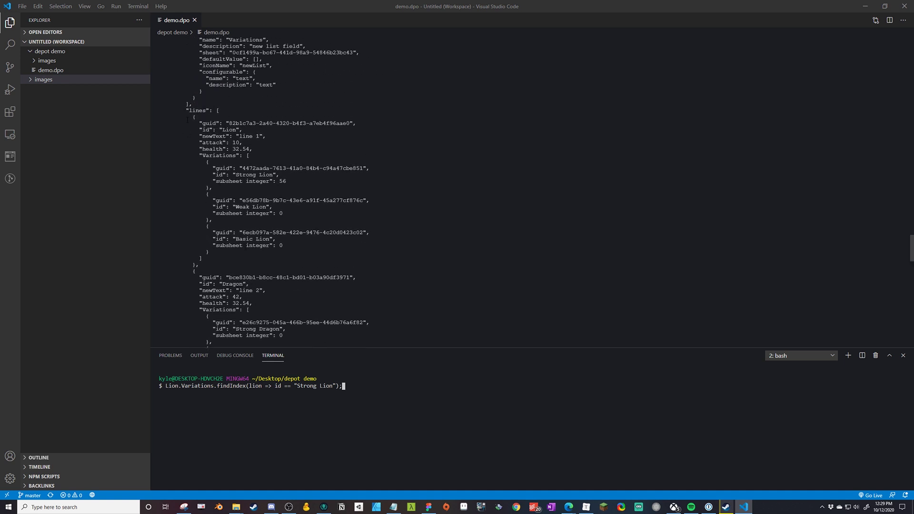
drag(188, 118, 293, 255)
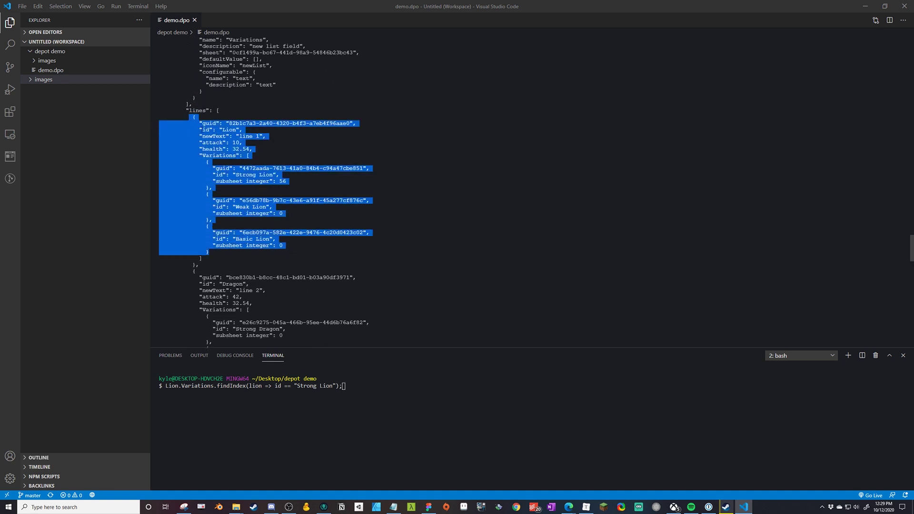
click(291, 249)
scroll(290, 249, down, 15)
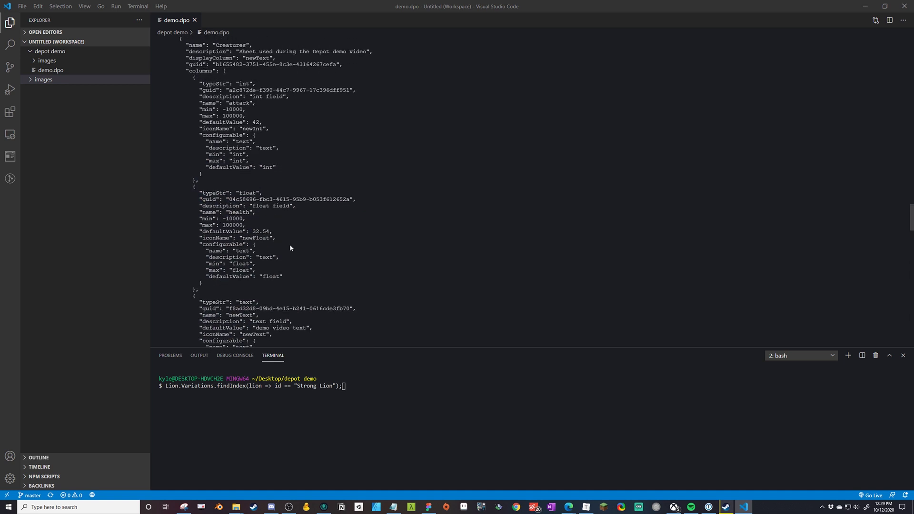
Kill the terminal and turn off the debug data display for the Creatures sheet.
click(876, 355)
click(875, 355)
scroll(653, 310, down, 10)
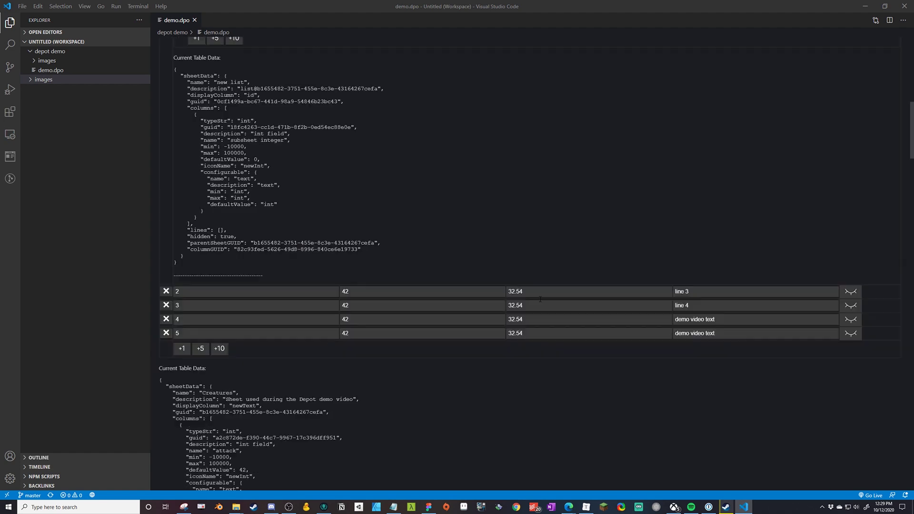
scroll(540, 299, up, 15)
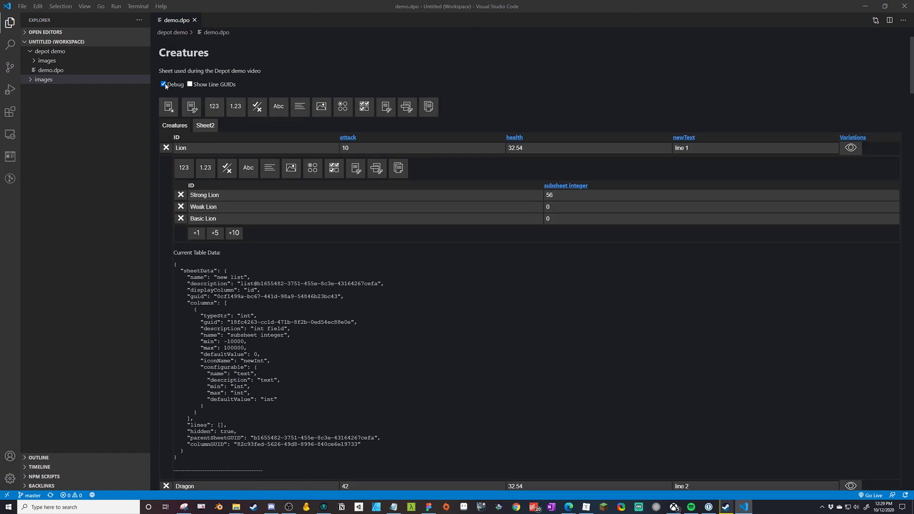
click(164, 84)
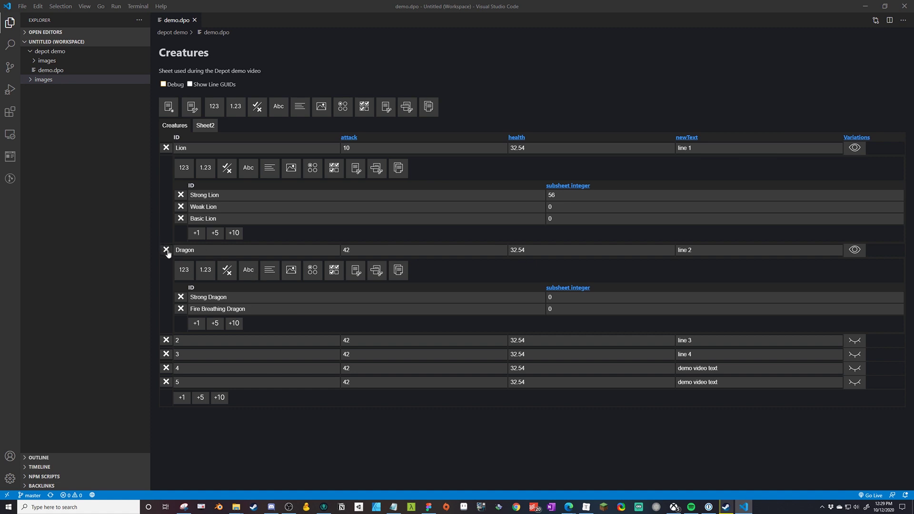
Collapse Dragon's Variations list and delete the attack, health and newText columns from the Creatures sheet.
click(855, 249)
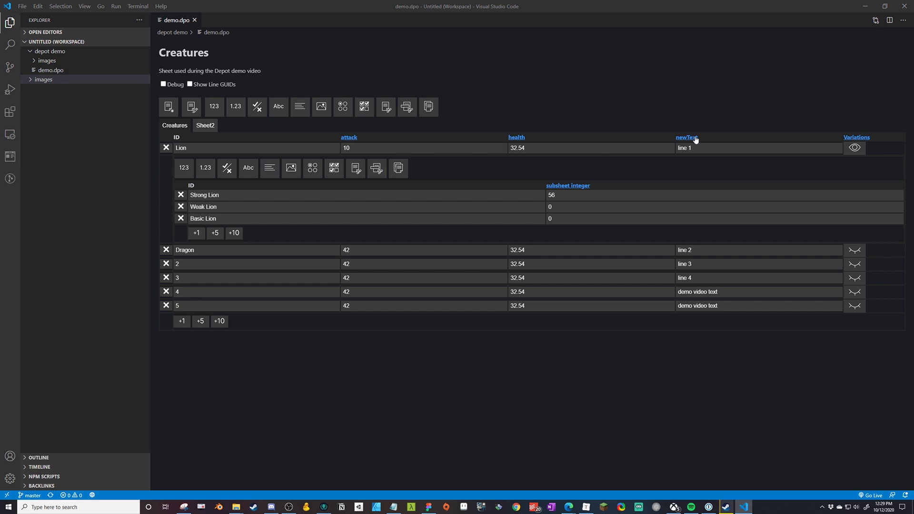
click(349, 138)
click(192, 241)
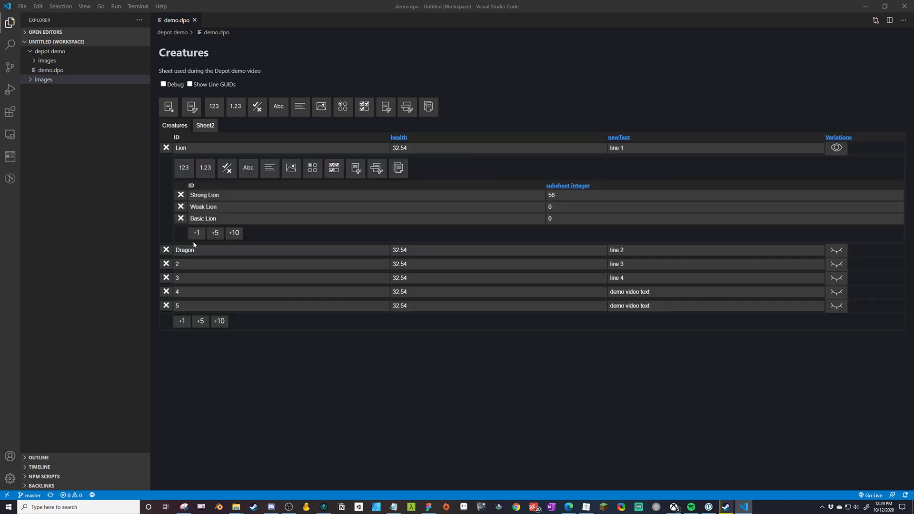
click(397, 138)
click(191, 240)
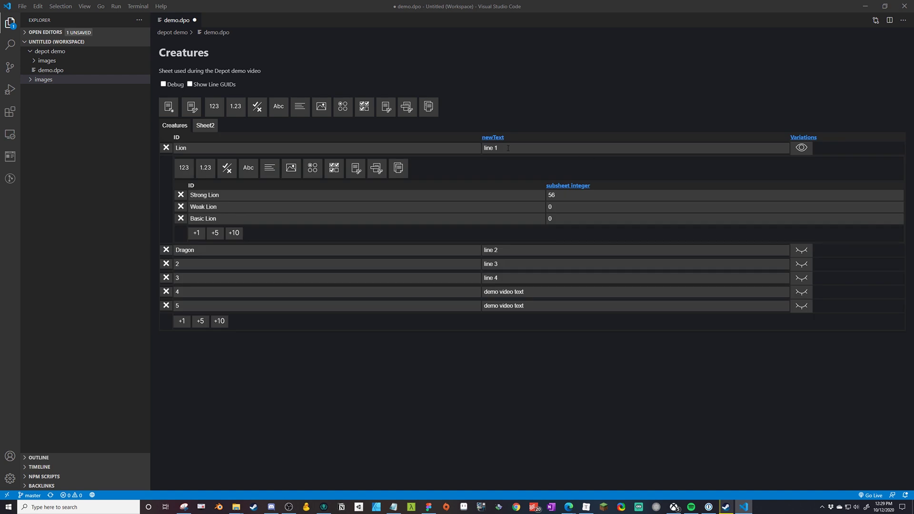
click(494, 139)
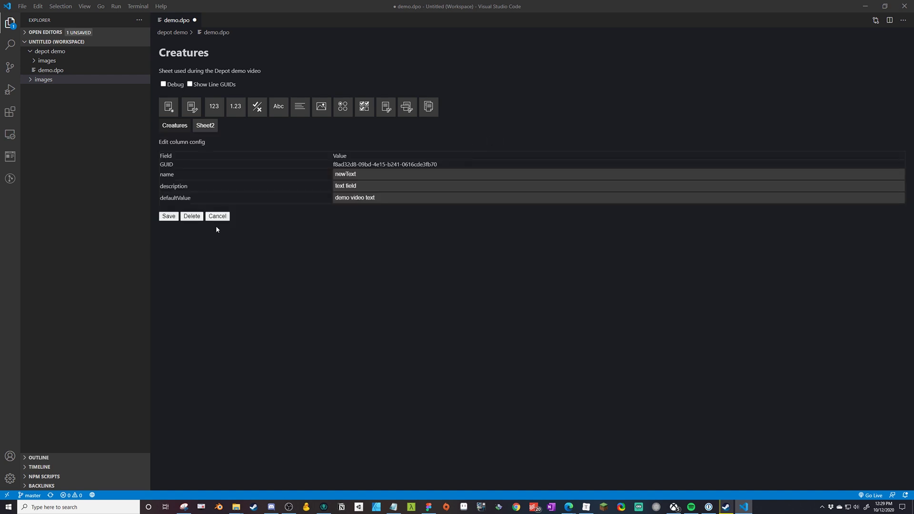
click(192, 213)
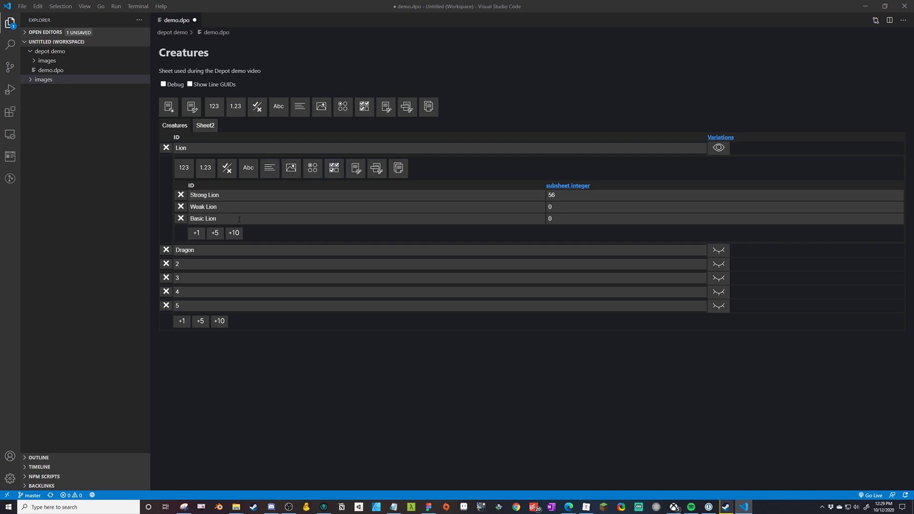
Add a list column named Stats to Lion's Variations list.
click(402, 169)
click(358, 174)
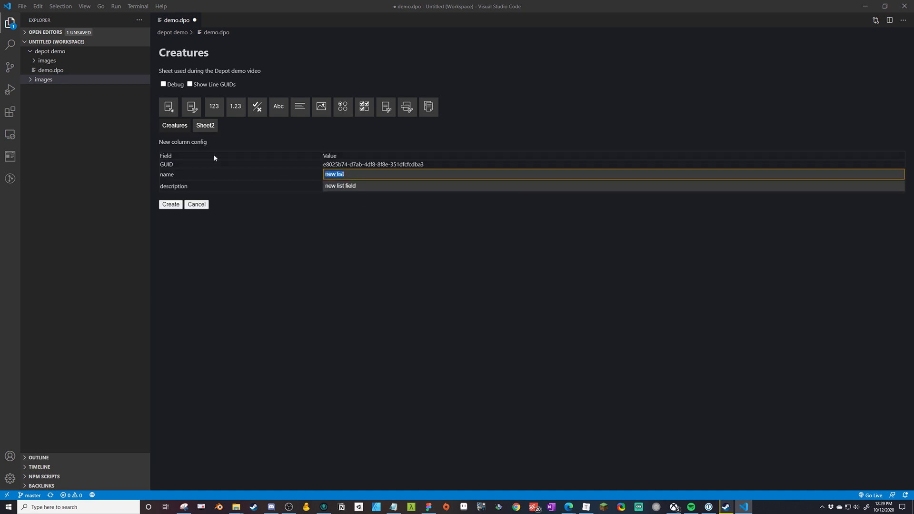
text(Stats)
click(172, 206)
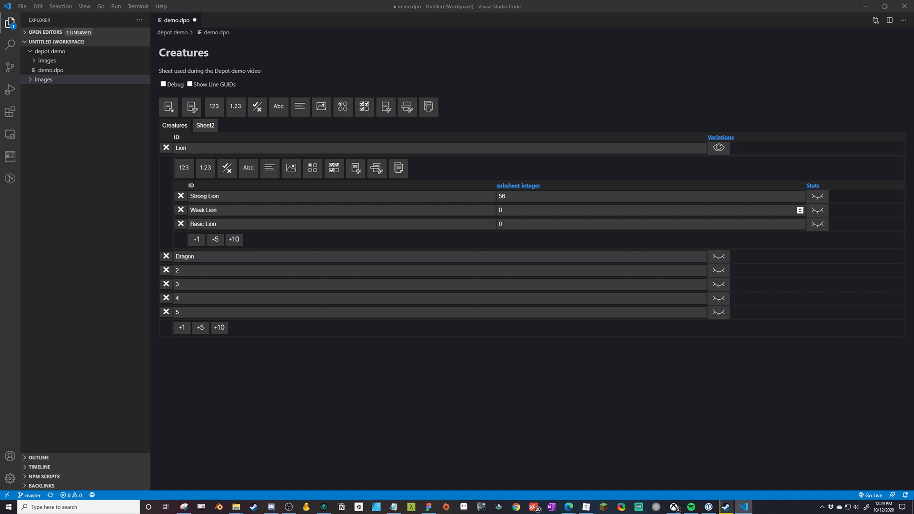
Expand the Stats lists of Strong, Weak and Basic Lion and add an integer column named health to them.
click(815, 197)
click(817, 263)
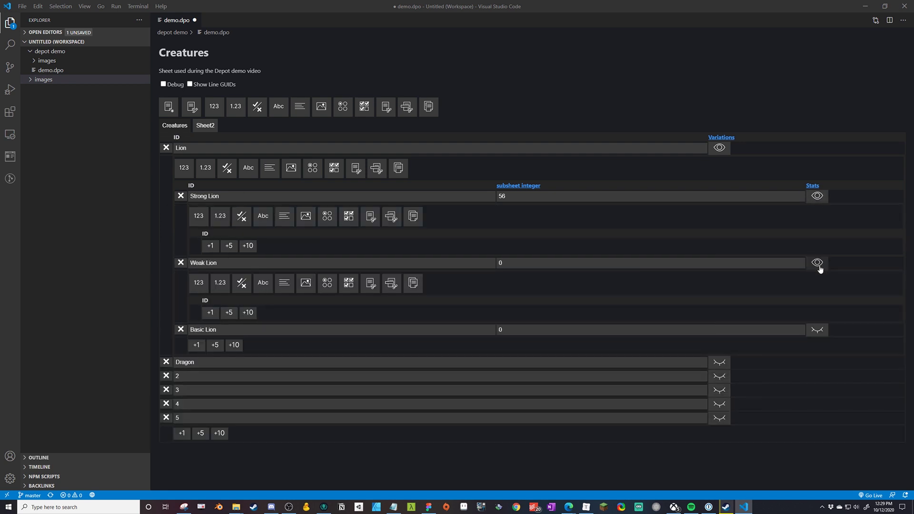
click(817, 328)
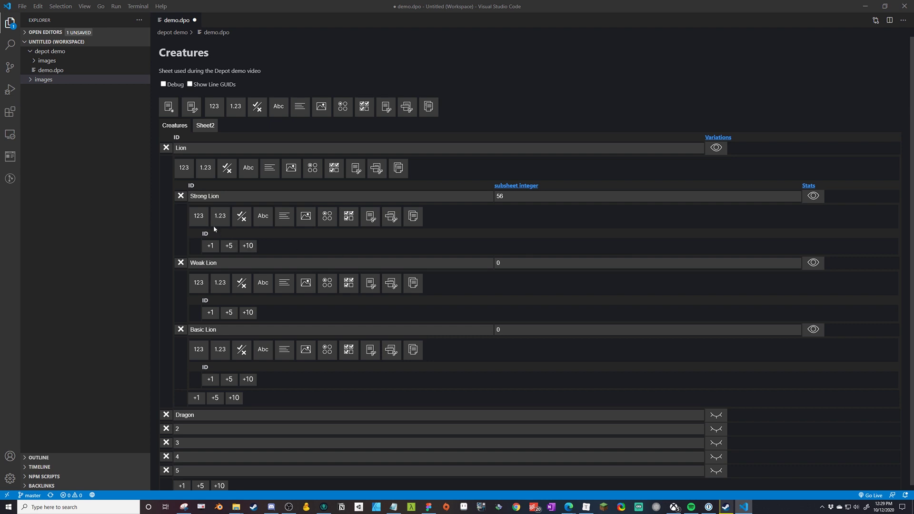
click(198, 216)
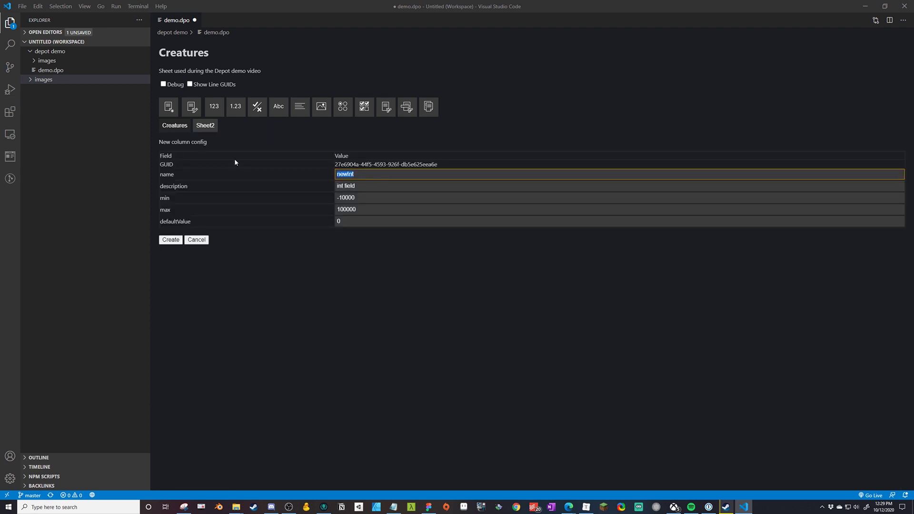
text(health)
click(179, 239)
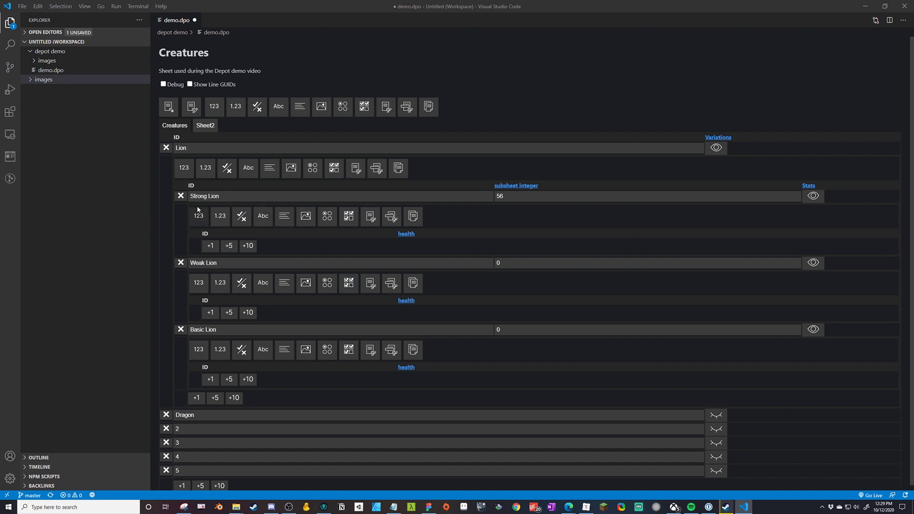
Add one row to each of the Strong Lion, Weak Lion and Basic Lion Stats lists.
click(211, 246)
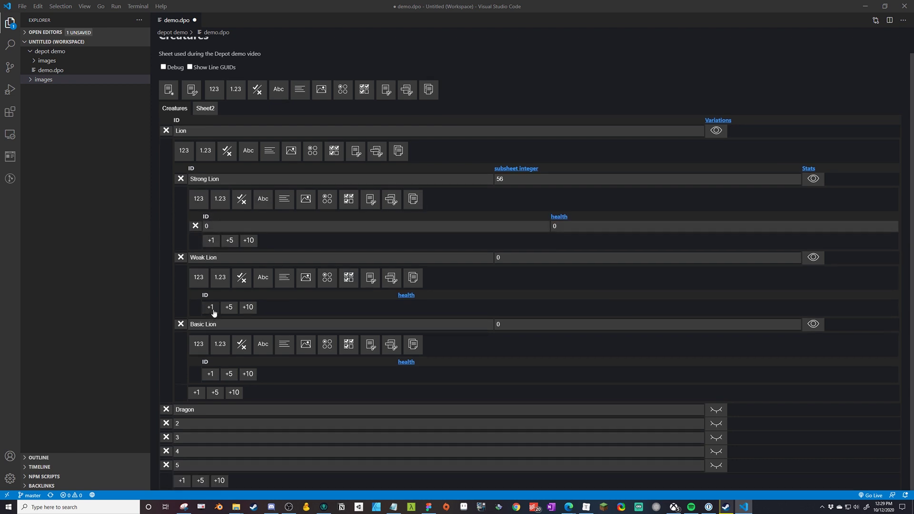
click(210, 312)
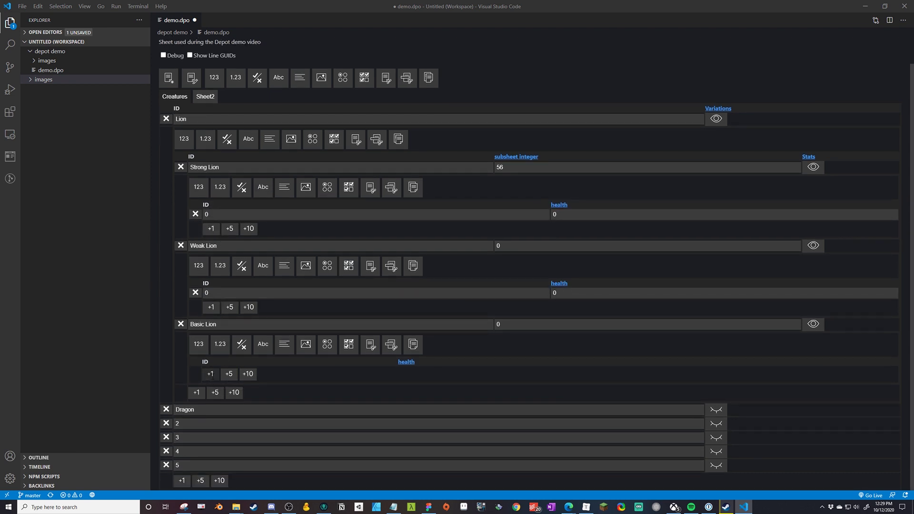
click(210, 373)
Set health to 123 for Strong Lion, 2 for Weak Lion and 7816 for Basic Lion in their Stats rows.
drag(223, 215, 162, 214)
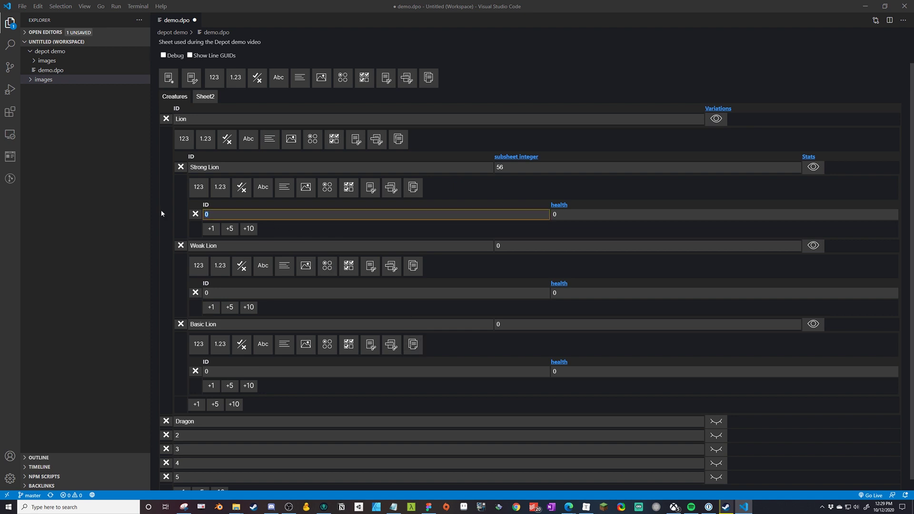
key(Tab)
text(123)
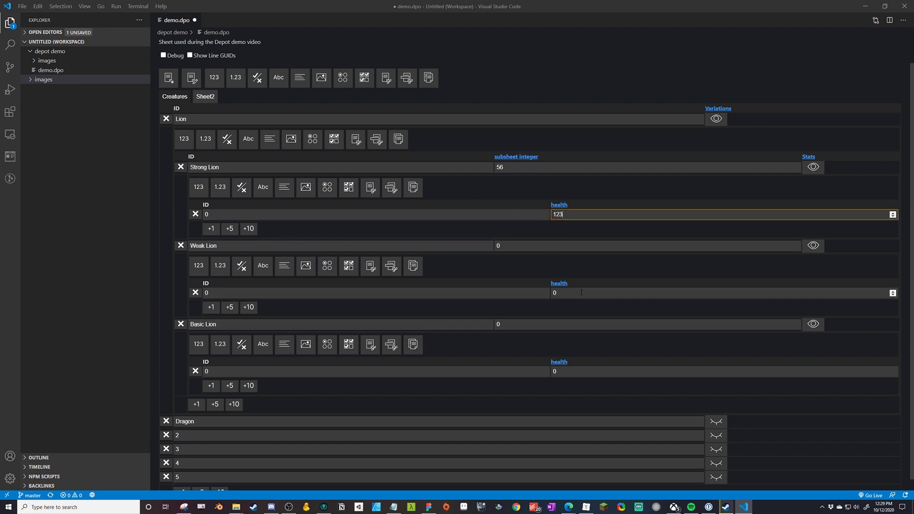
click(557, 292)
click(566, 376)
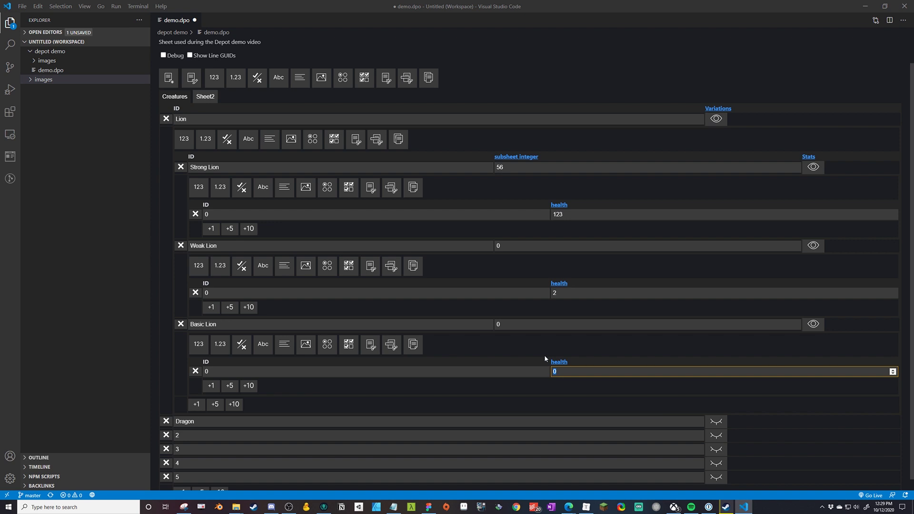
text(7816)
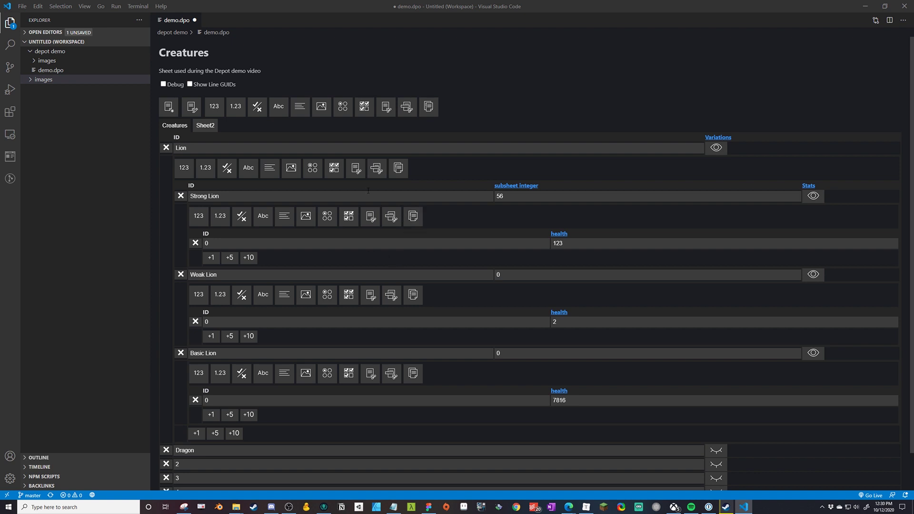
Save demo.dpo and collapse the Stats lists of all three lion variations.
key(ctrl+s)
click(812, 196)
click(813, 196)
click(812, 196)
click(816, 210)
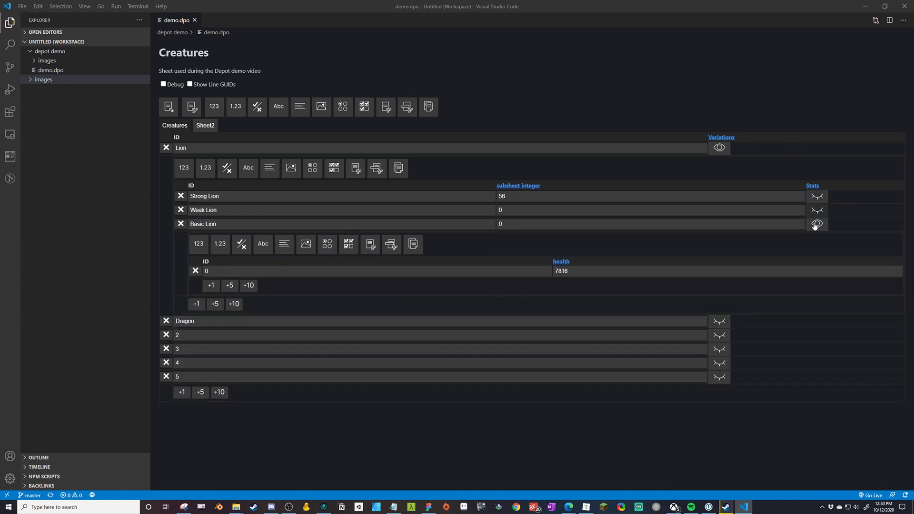
click(817, 224)
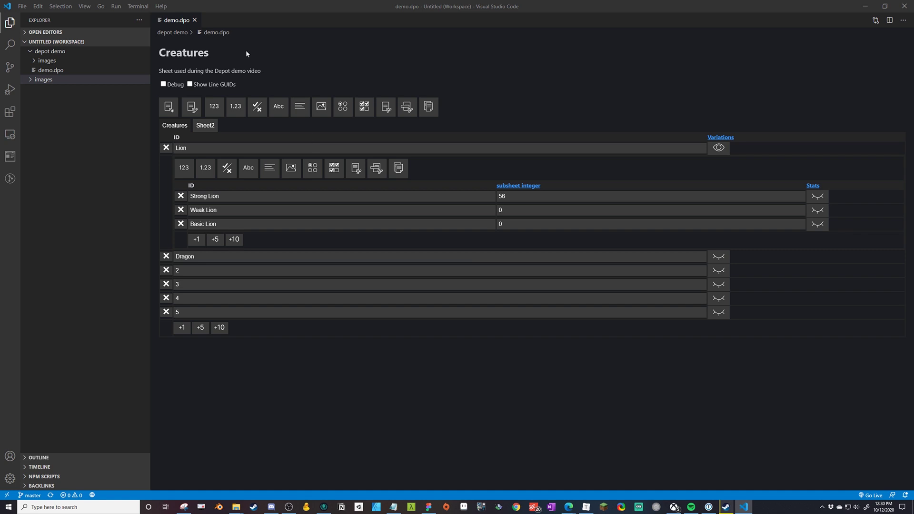
Check the Depot Data Editor entry in the extensions marketplace, return to the file explorer and hide the side bar.
click(10, 112)
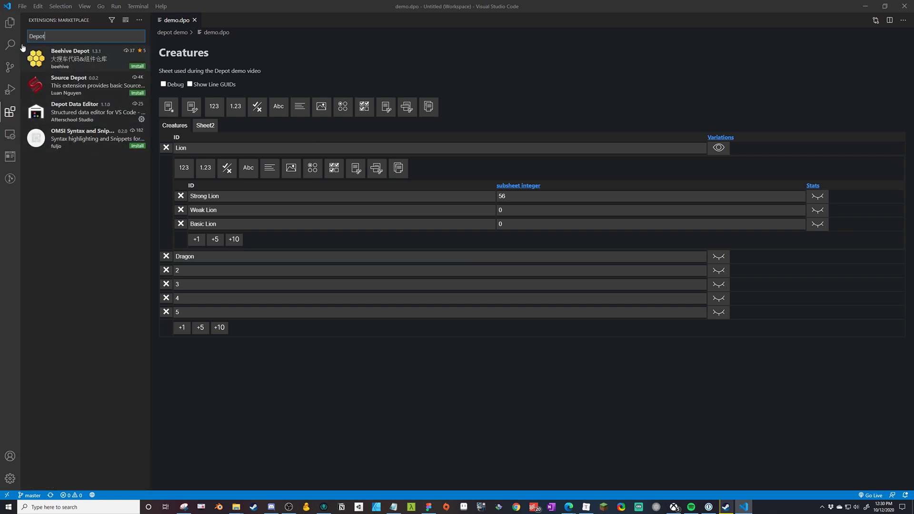
click(10, 22)
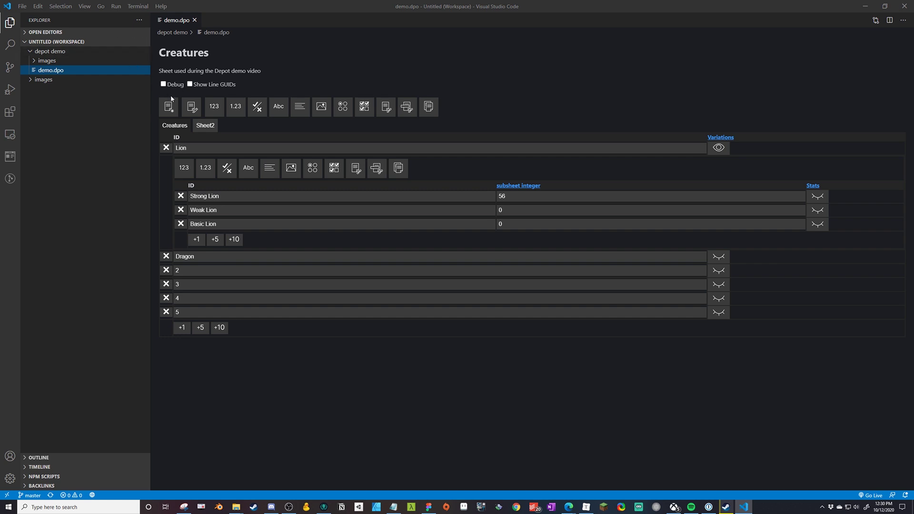
key(ctrl+b)
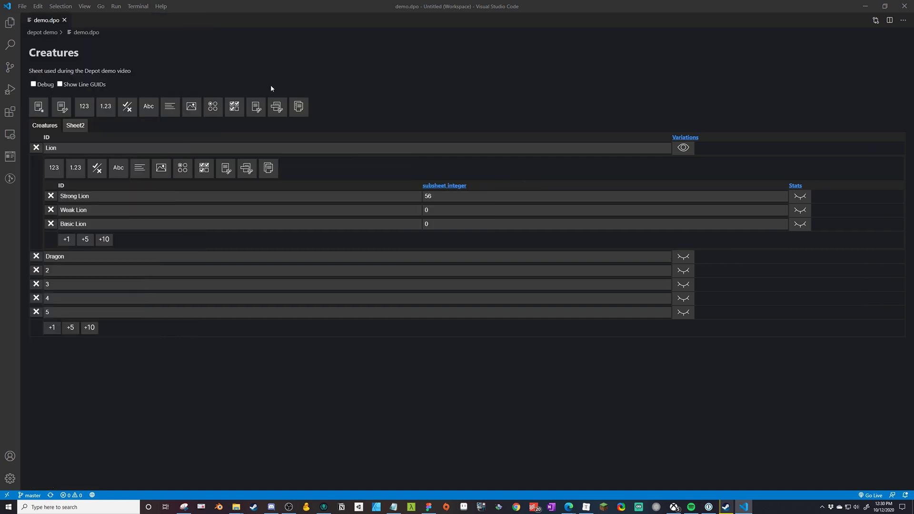